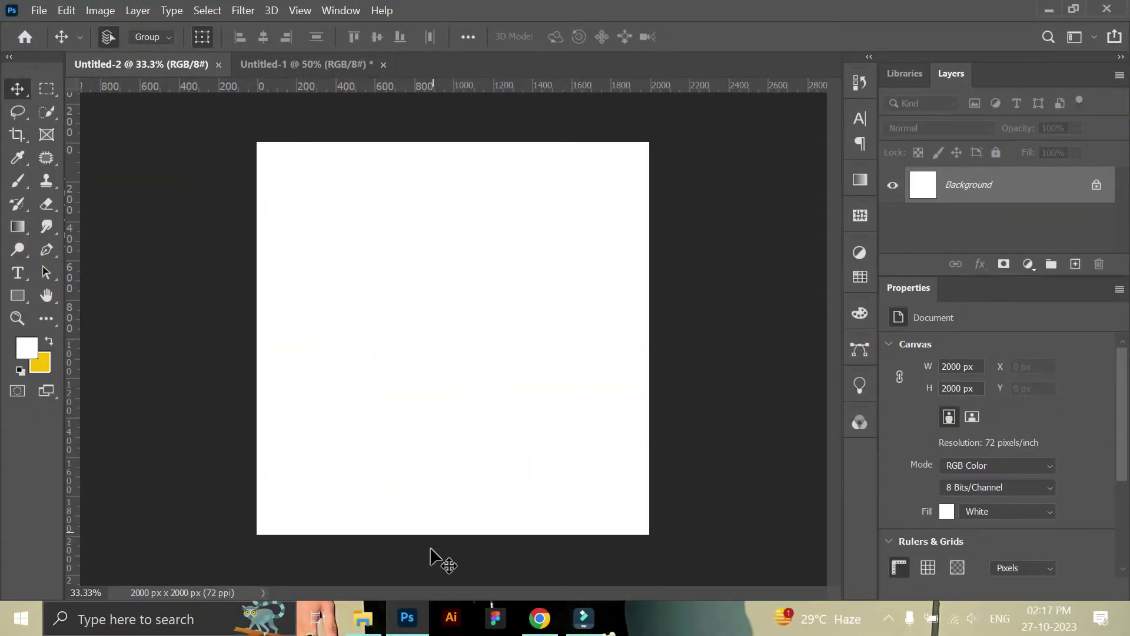
# Step: Place Curves 1.png on the canvas and scale it up to about 1878 x 1048 px
pyautogui.click(363, 618)
pyautogui.moveTo(224, 165); pyautogui.dragTo(436, 422)
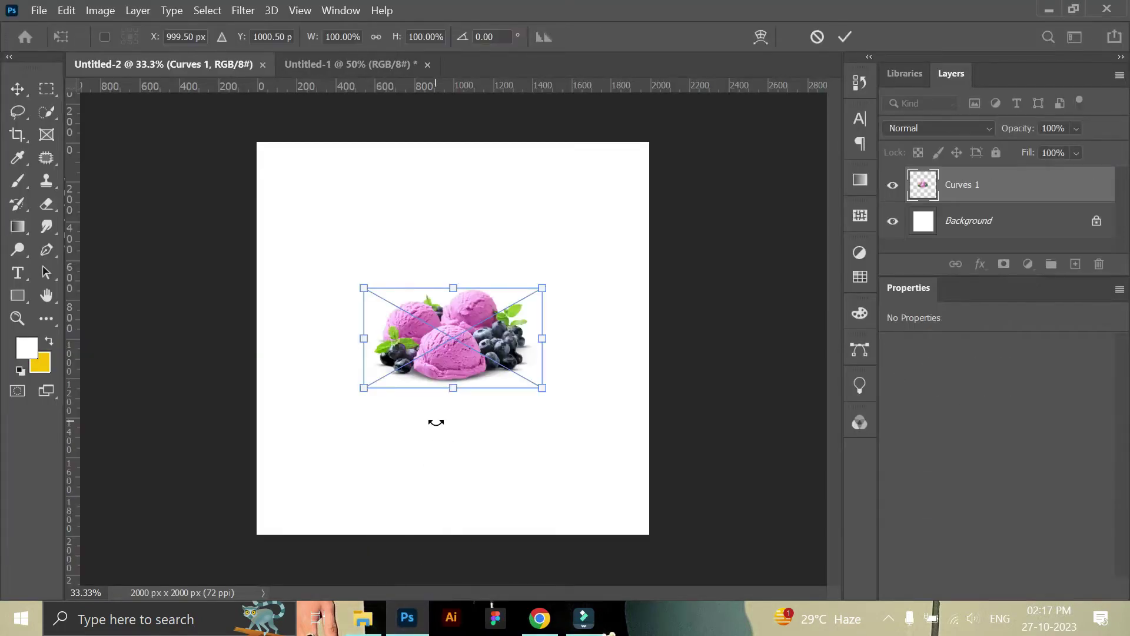
pyautogui.click(845, 36)
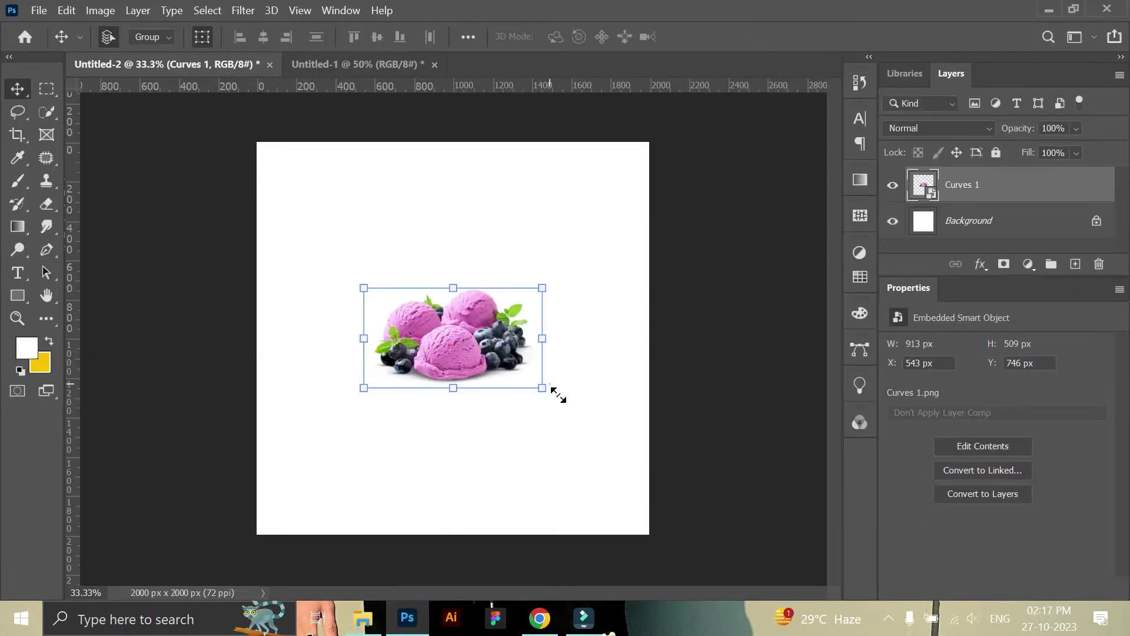
pyautogui.moveTo(558, 394); pyautogui.dragTo(633, 437)
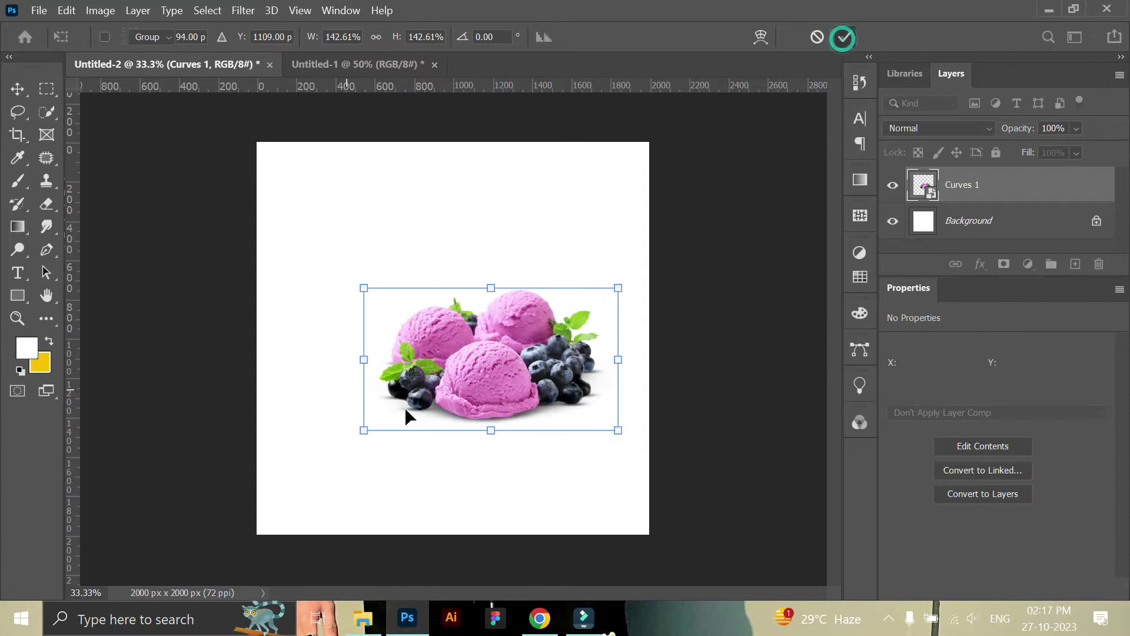
pyautogui.moveTo(364, 430); pyautogui.dragTo(318, 455)
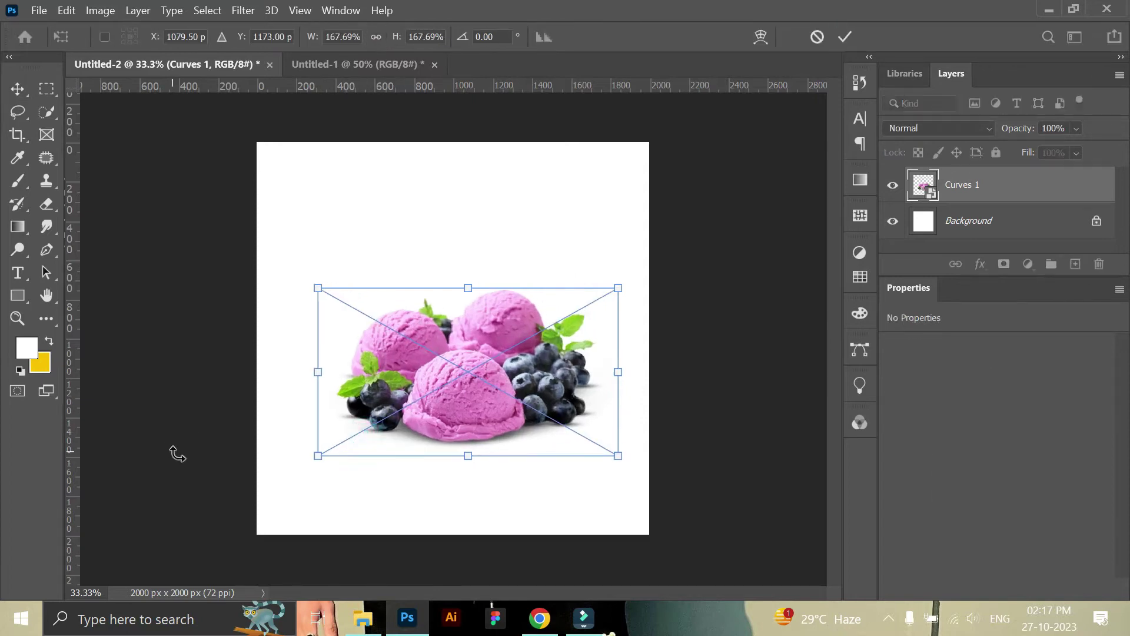
pyautogui.moveTo(318, 288); pyautogui.dragTo(288, 271)
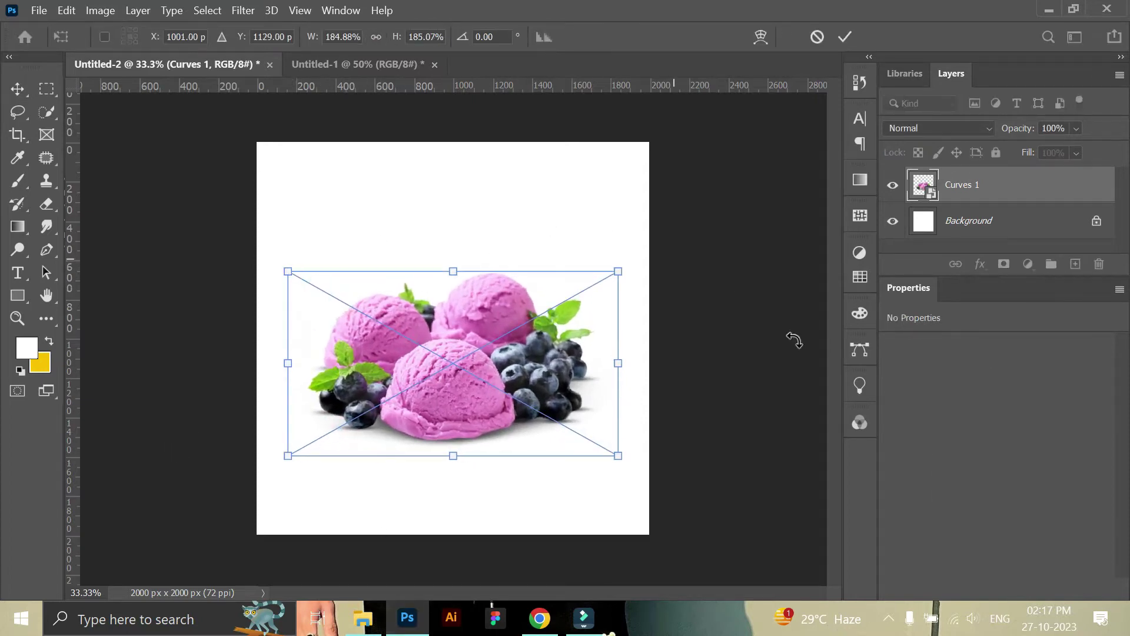
pyautogui.moveTo(618, 456); pyautogui.dragTo(655, 476)
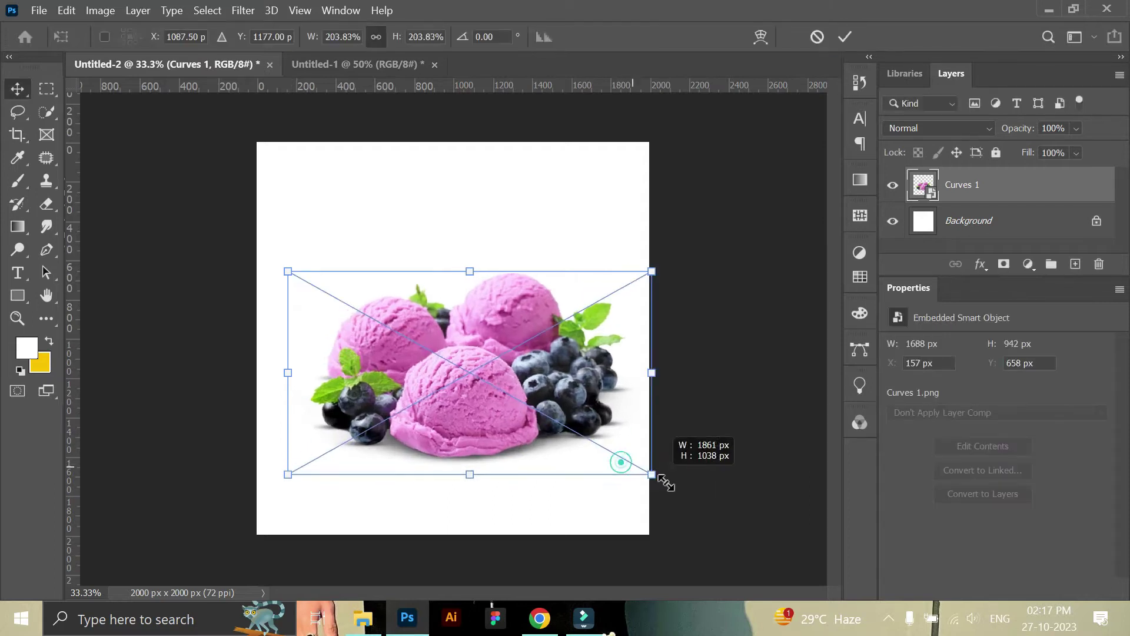
pyautogui.press('Return')
# Step: Centre the ice-cream image on the square canvas
pyautogui.moveTo(532, 387); pyautogui.dragTo(514, 398)
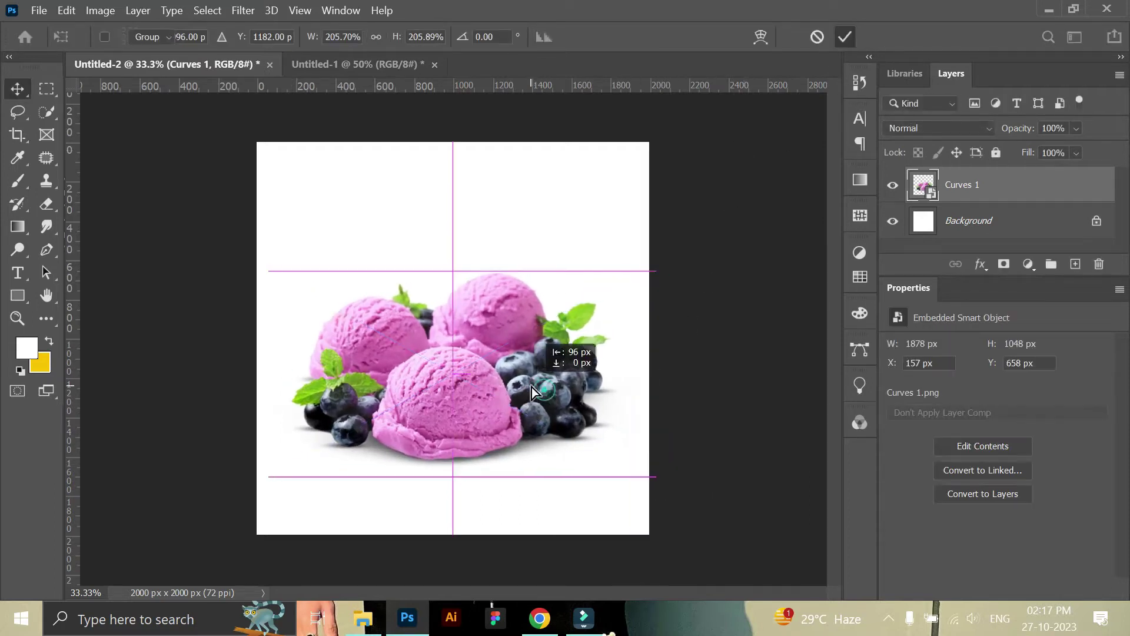
pyautogui.click(705, 356)
pyautogui.hotkey('ctrl', 'z')
pyautogui.click(771, 259)
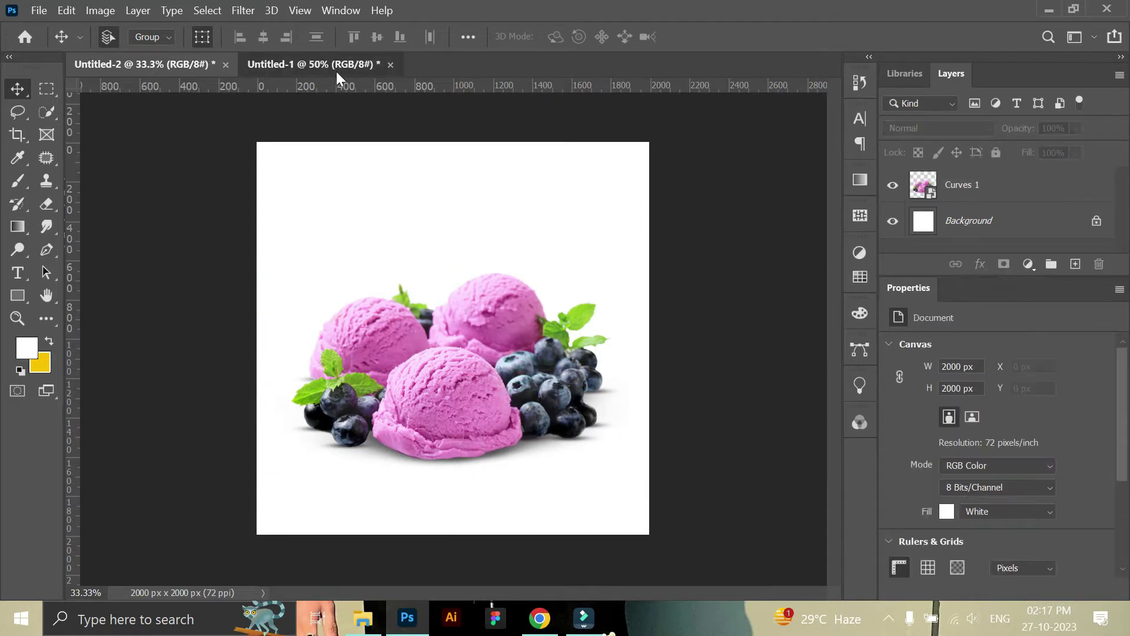
pyautogui.click(336, 71)
# Step: Copy the purple Rectangle 1 from the banner document into the square post
pyautogui.moveTo(225, 360)
pyautogui.mouseDown()
pyautogui.moveTo(161, 73)
pyautogui.moveTo(323, 260)
pyautogui.moveTo(309, 239)
pyautogui.mouseUp()
pyautogui.hotkey('ctrl', 't')
pyautogui.click(831, 36)
pyautogui.scroll(-1, 1086, 203)
# Step: Add a Solid Color fill above Background using the rectangle's purple a479d2
pyautogui.click(988, 235)
pyautogui.click(1028, 264)
pyautogui.click(1001, 283)
pyautogui.click(317, 230)
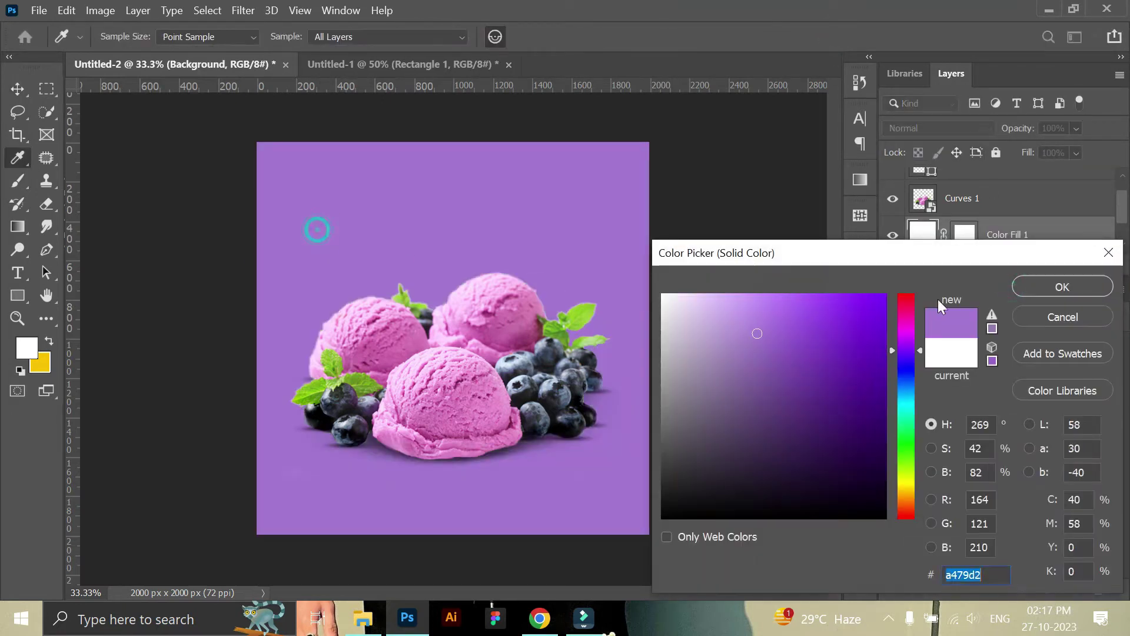
pyautogui.click(1063, 287)
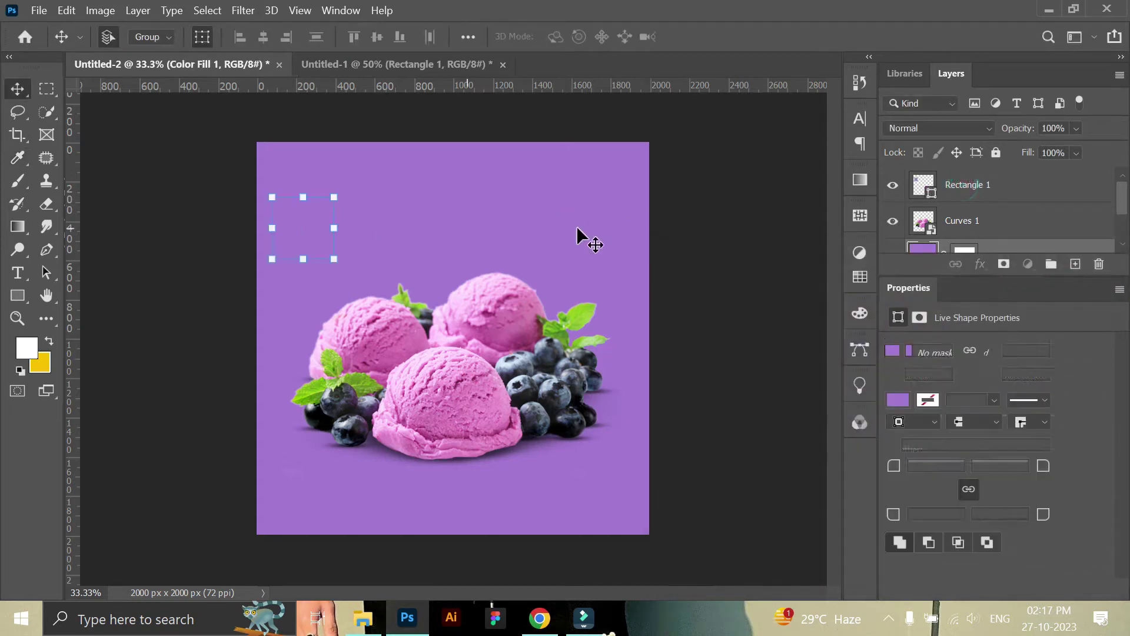
# Step: Delete the Rectangle 1 layer, leaving the purple fill as background
pyautogui.click(1030, 187)
pyautogui.click(1098, 264)
pyautogui.click(537, 255)
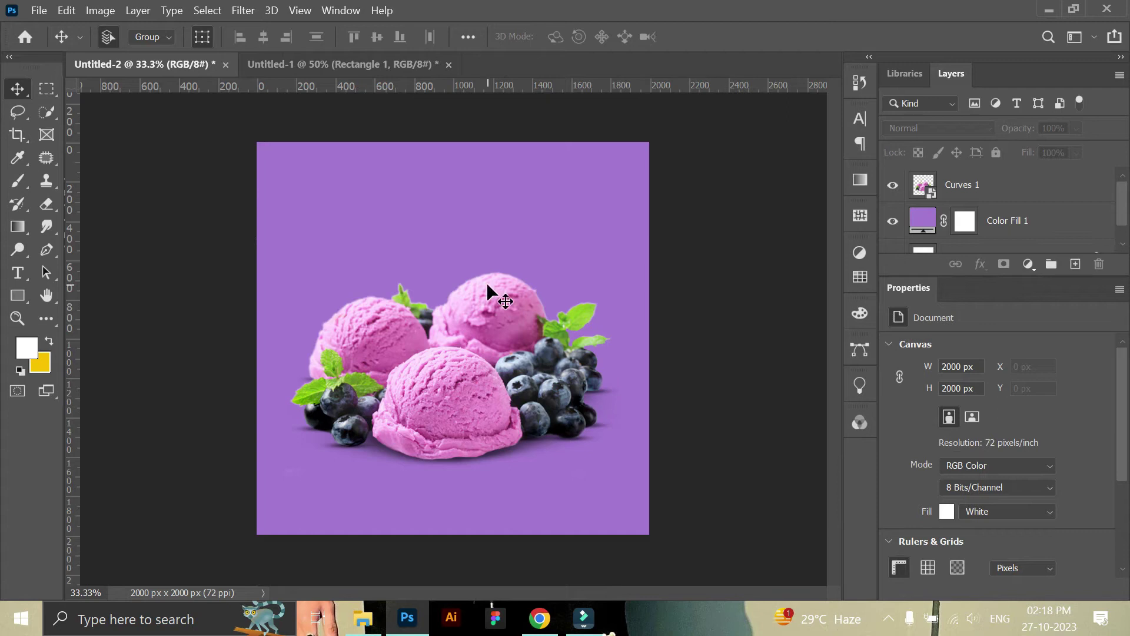
pyautogui.click(353, 65)
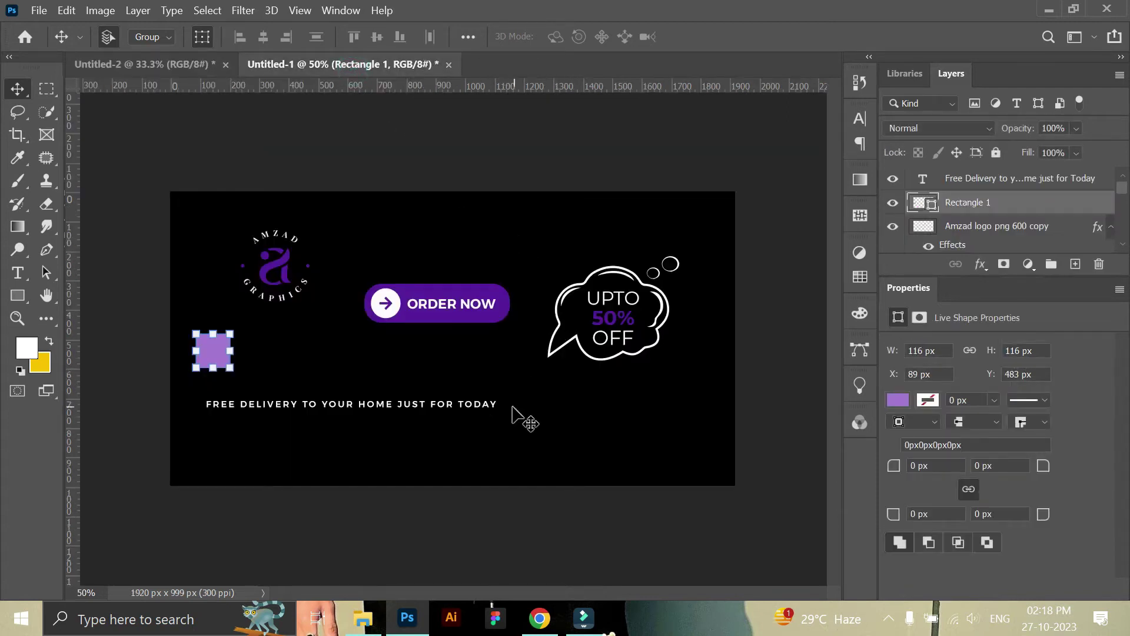
pyautogui.click(159, 65)
pyautogui.click(478, 364)
pyautogui.click(782, 371)
# Step: Type 'Blueberry' near the top and scale it up to heading size
pyautogui.click(18, 273)
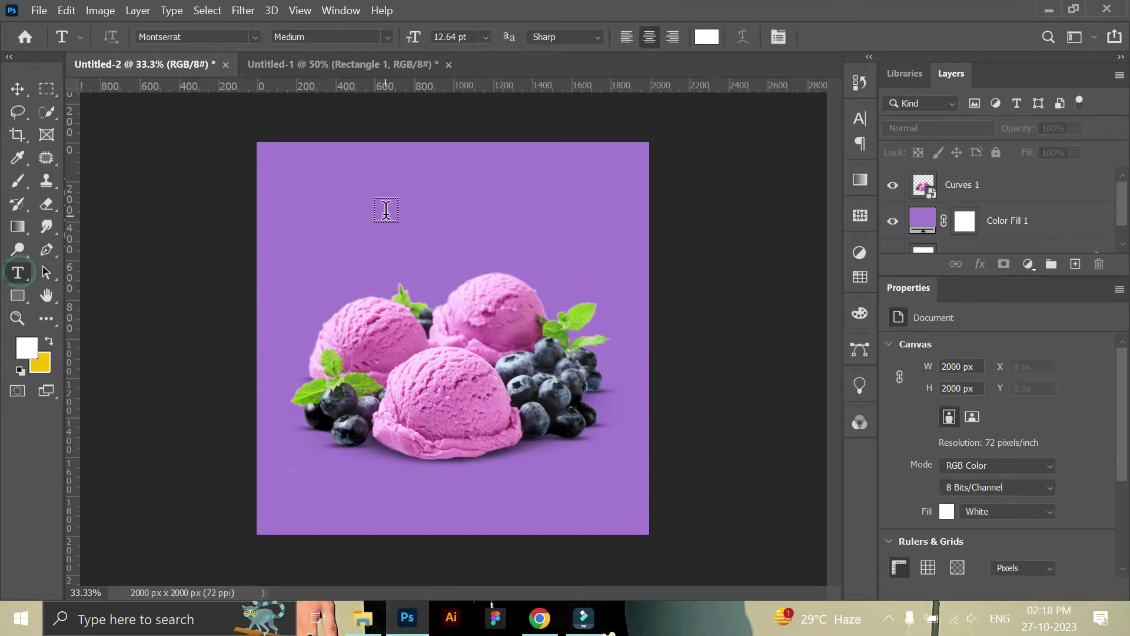
pyautogui.click(367, 197)
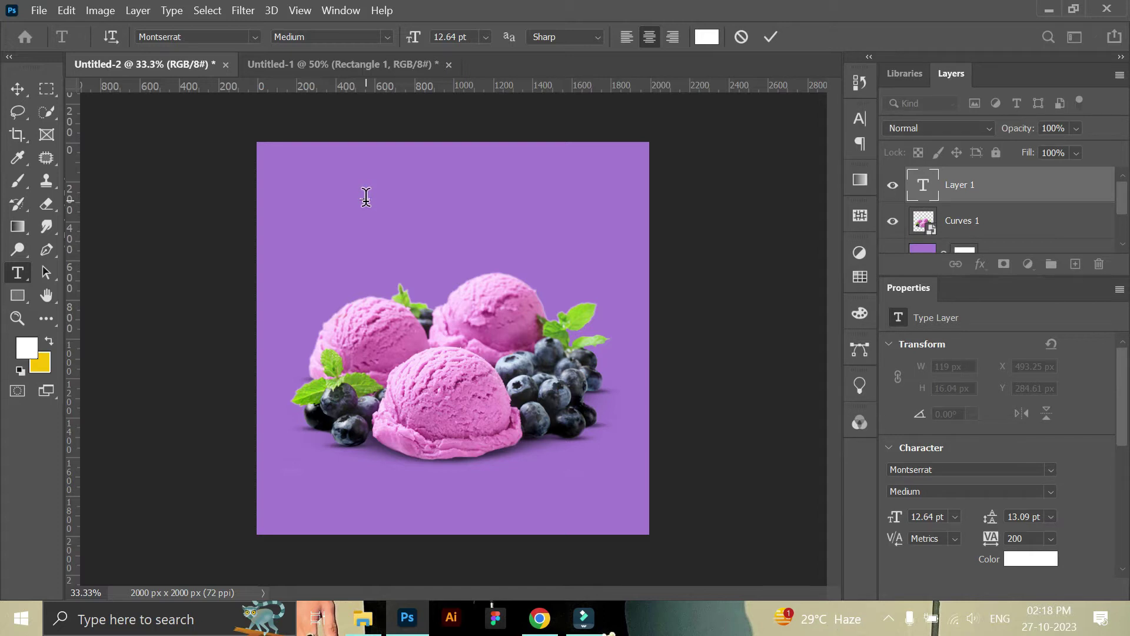
pyautogui.click(769, 40)
pyautogui.hotkey('ctrl', 't')
pyautogui.moveTo(377, 201); pyautogui.dragTo(548, 311)
pyautogui.click(831, 36)
# Step: Set the Blueberry text to Sacramento font, All Caps off, tracking 0
pyautogui.click(1050, 469)
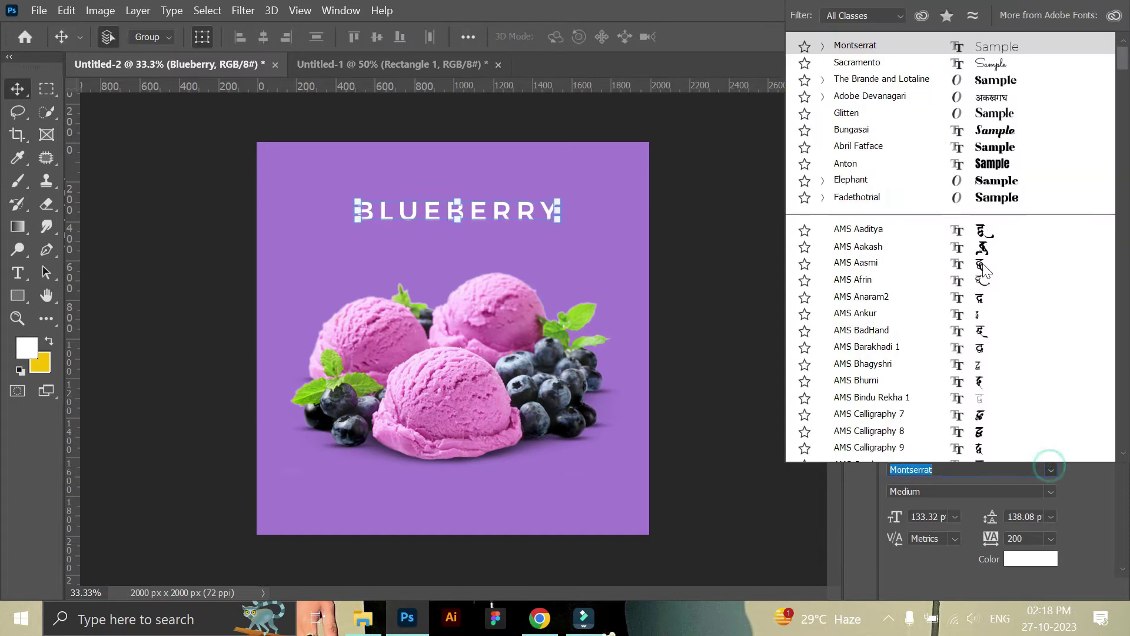
pyautogui.click(966, 64)
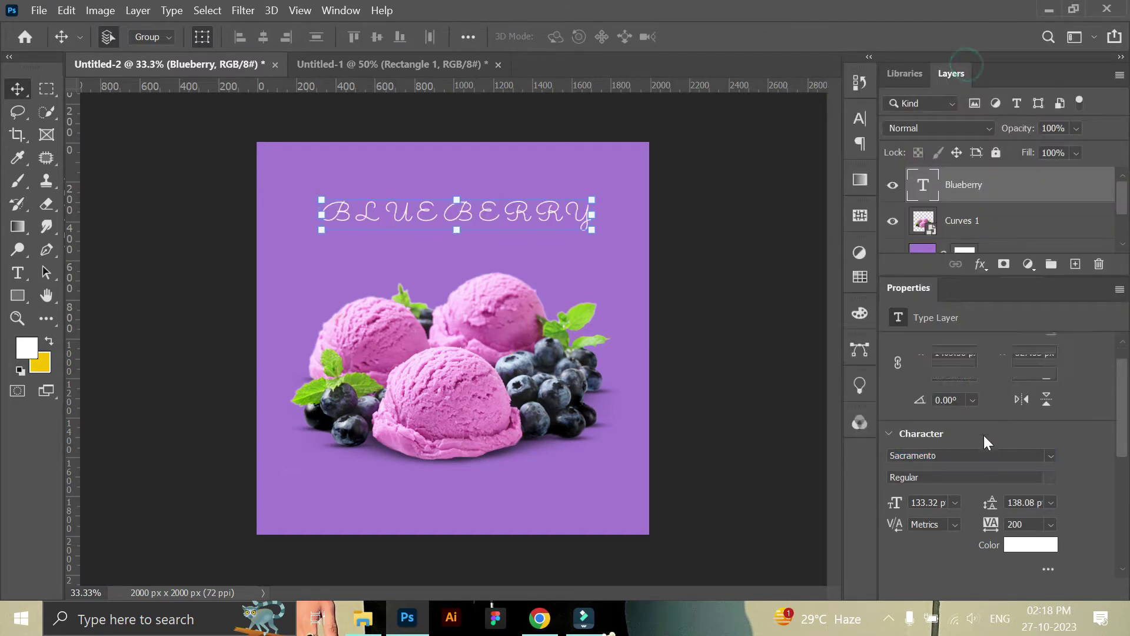
pyautogui.scroll(-5, 984, 435)
pyautogui.scroll(-2, 947, 514)
pyautogui.click(897, 429)
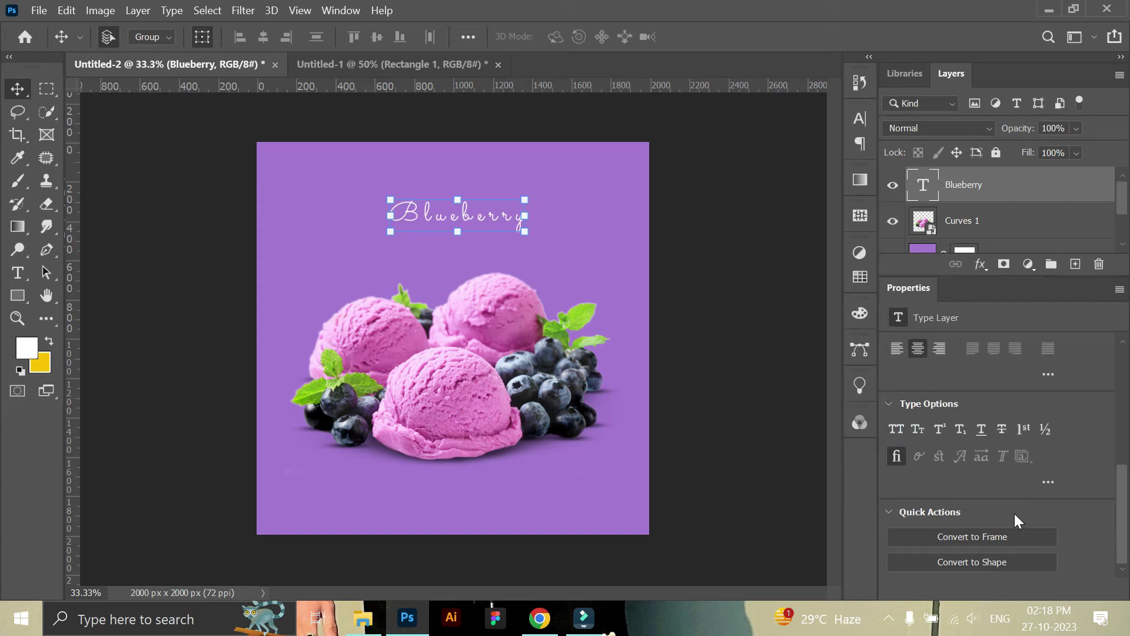
pyautogui.scroll(3, 1015, 514)
pyautogui.scroll(1, 1048, 443)
pyautogui.click(1050, 362)
pyautogui.click(1040, 471)
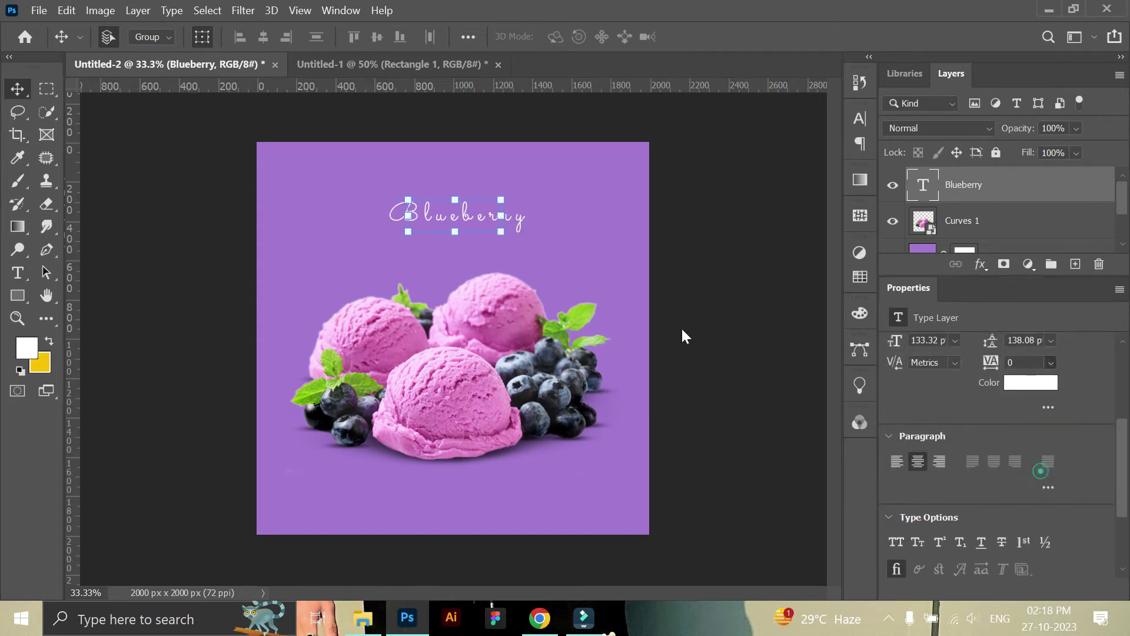
# Step: Enlarge the Blueberry heading to 220.32 pt and place a duplicate just below it
pyautogui.moveTo(506, 235)
pyautogui.mouseDown()
pyautogui.moveTo(570, 259)
pyautogui.moveTo(489, 202)
pyautogui.mouseUp()
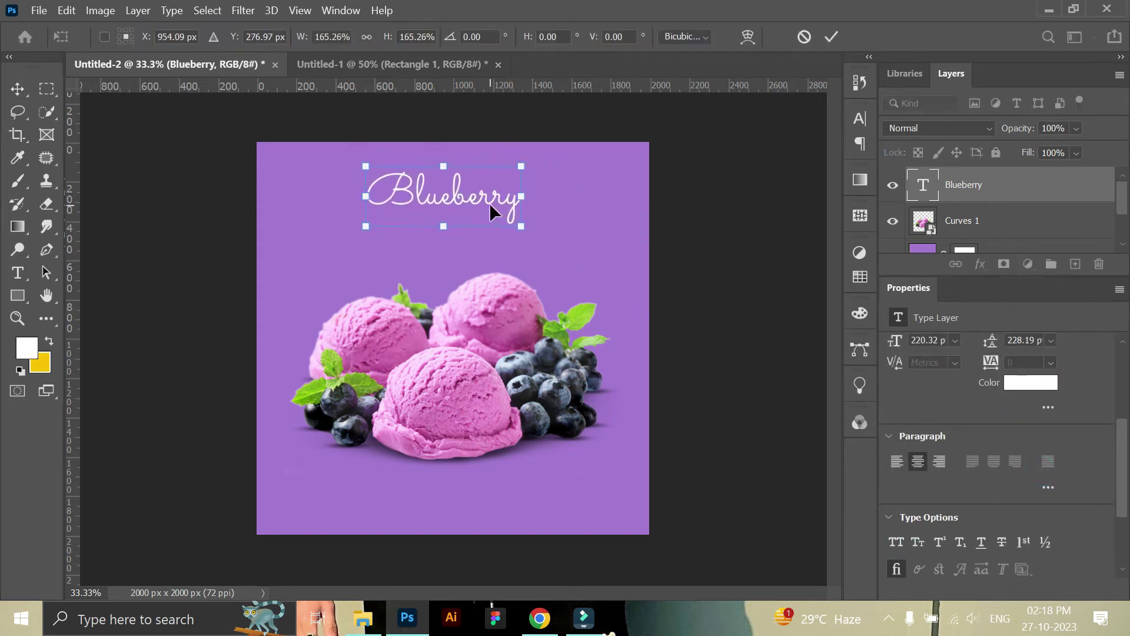
pyautogui.click(830, 38)
pyautogui.moveTo(1016, 184); pyautogui.dragTo(1075, 264)
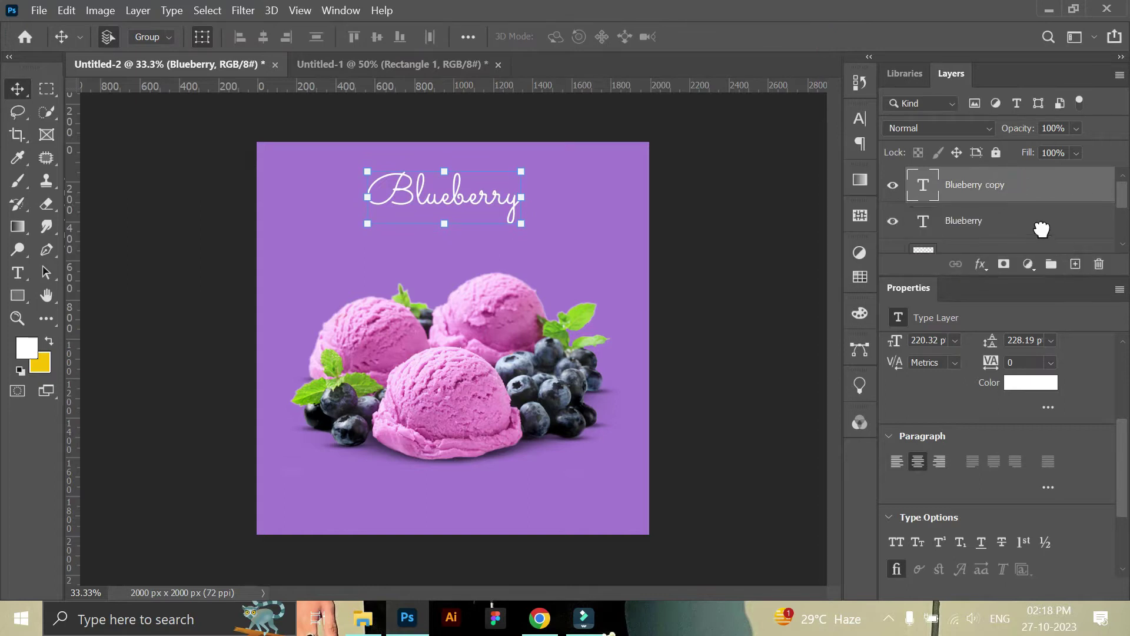
pyautogui.moveTo(500, 196); pyautogui.dragTo(493, 232)
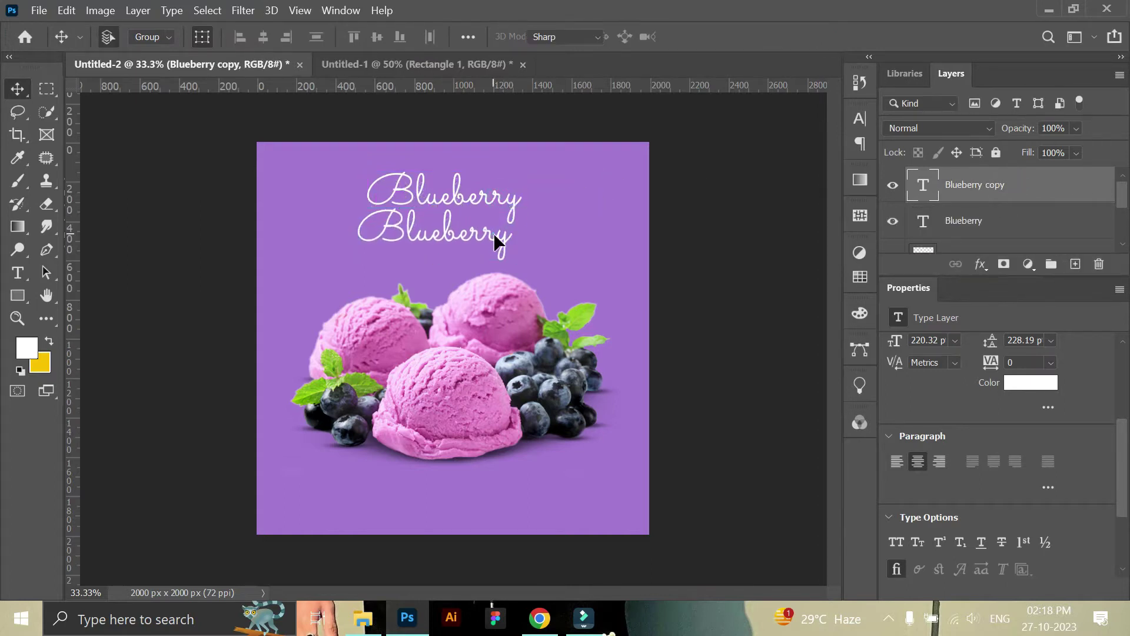
# Step: Change the duplicated line's text to 'Ice Cream'
pyautogui.press('t')
pyautogui.doubleClick(493, 232)
pyautogui.write('Ice')
pyautogui.press('BackSpace')
pyautogui.write('ream')
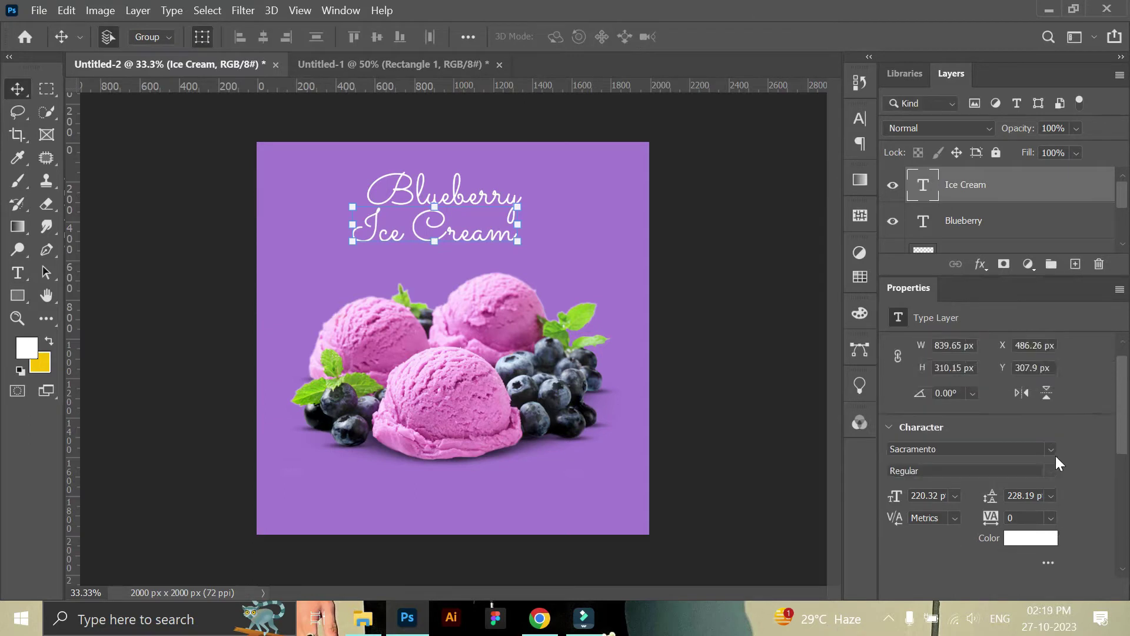
pyautogui.click(1050, 449)
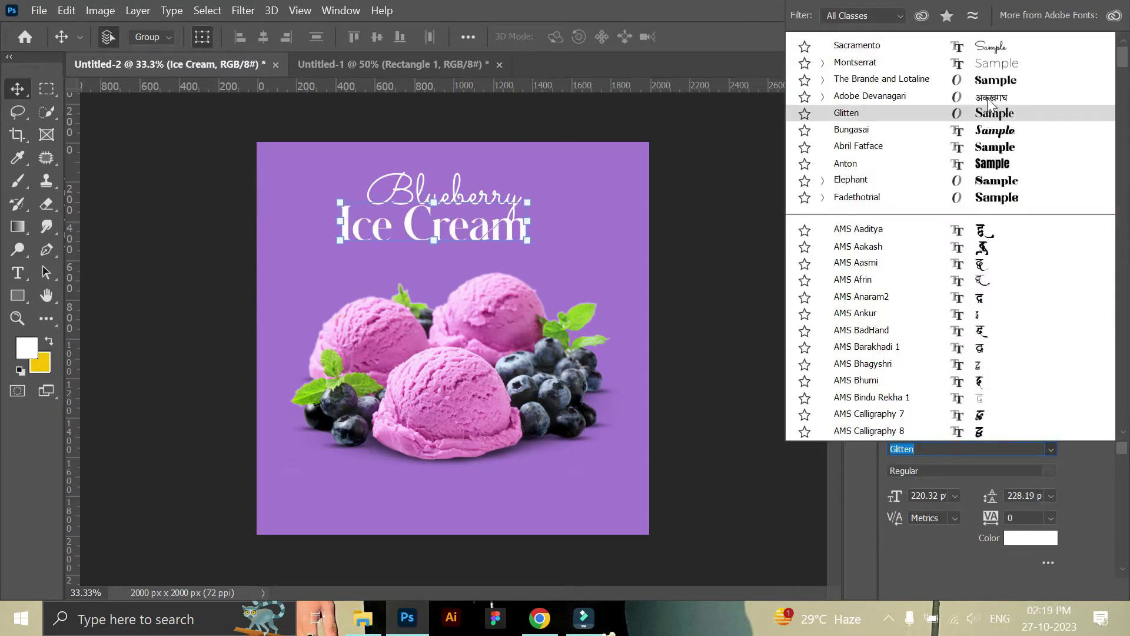
# Step: Set Ice Cream to The Brande and Lotaine font, centred below Blueberry
pyautogui.click(987, 80)
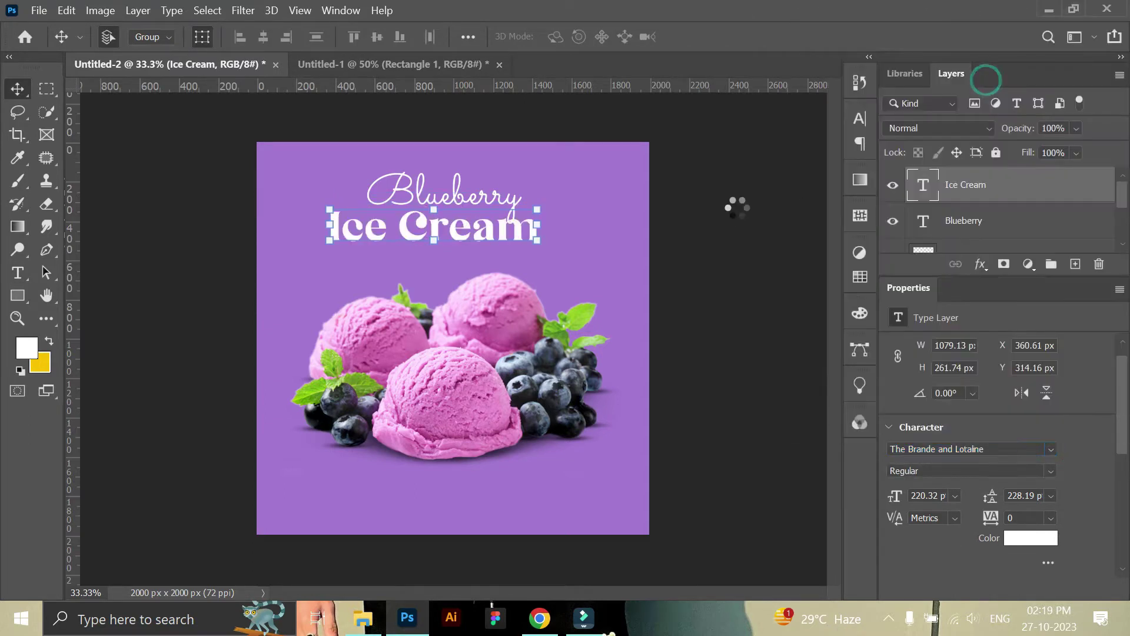
pyautogui.moveTo(455, 227); pyautogui.dragTo(497, 225)
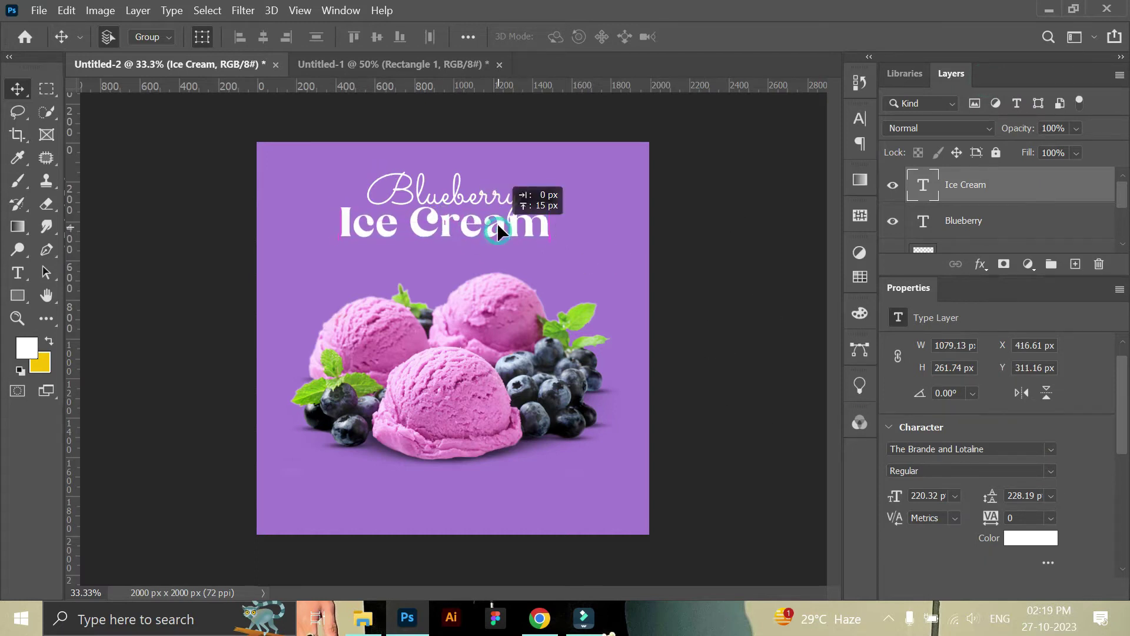
pyautogui.moveTo(989, 208); pyautogui.dragTo(969, 236)
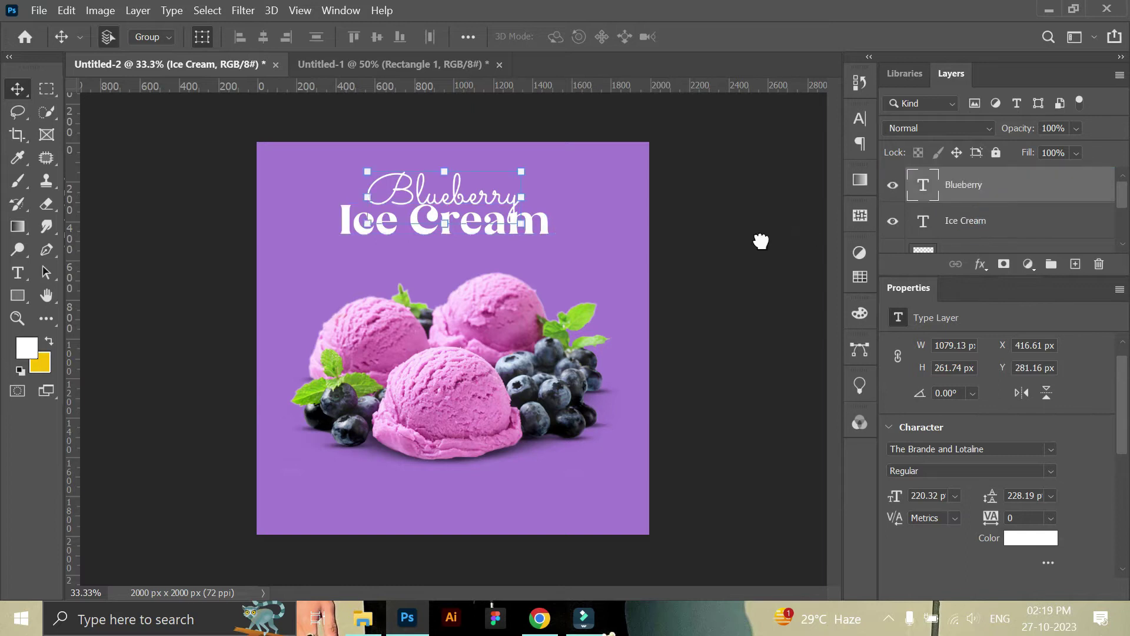
pyautogui.click(743, 245)
pyautogui.moveTo(484, 200); pyautogui.dragTo(484, 205)
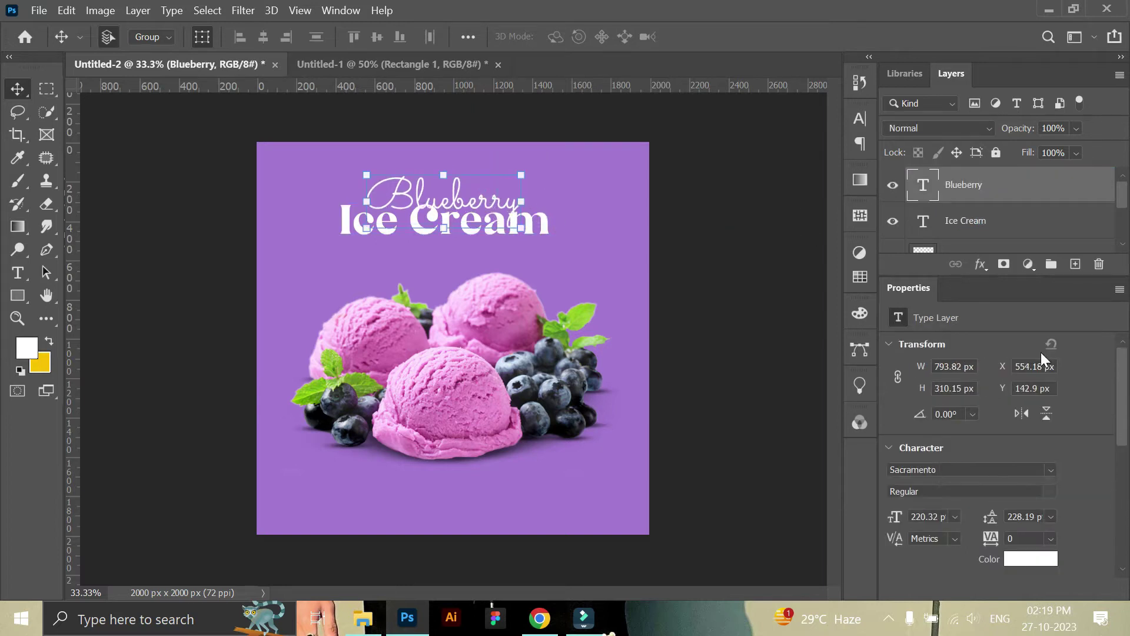
# Step: Colour the Ice Cream title dark purple 4d0d92 and nudge Blueberry into place
pyautogui.click(969, 222)
pyautogui.click(1030, 560)
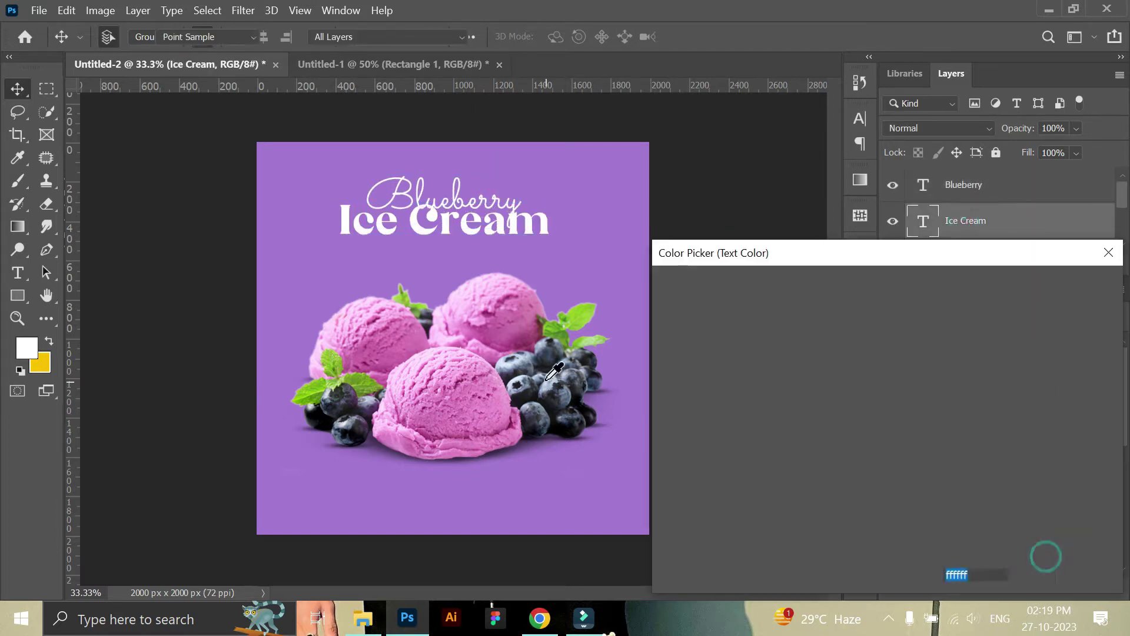
pyautogui.click(548, 381)
pyautogui.click(610, 285)
pyautogui.click(863, 386)
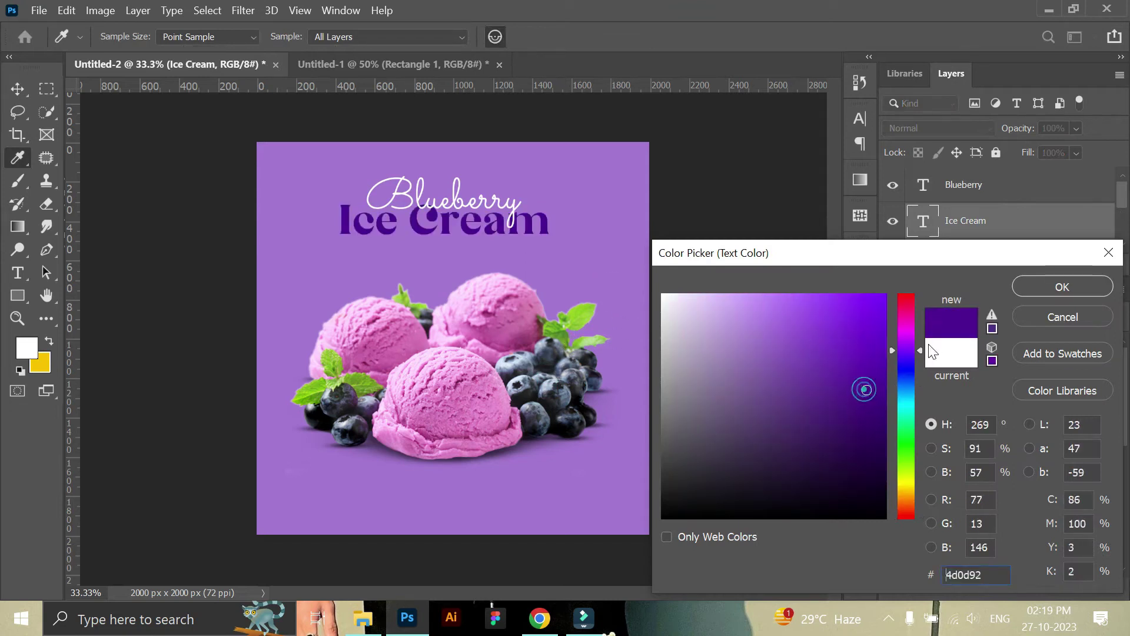
pyautogui.click(1054, 287)
pyautogui.moveTo(474, 206); pyautogui.dragTo(471, 207)
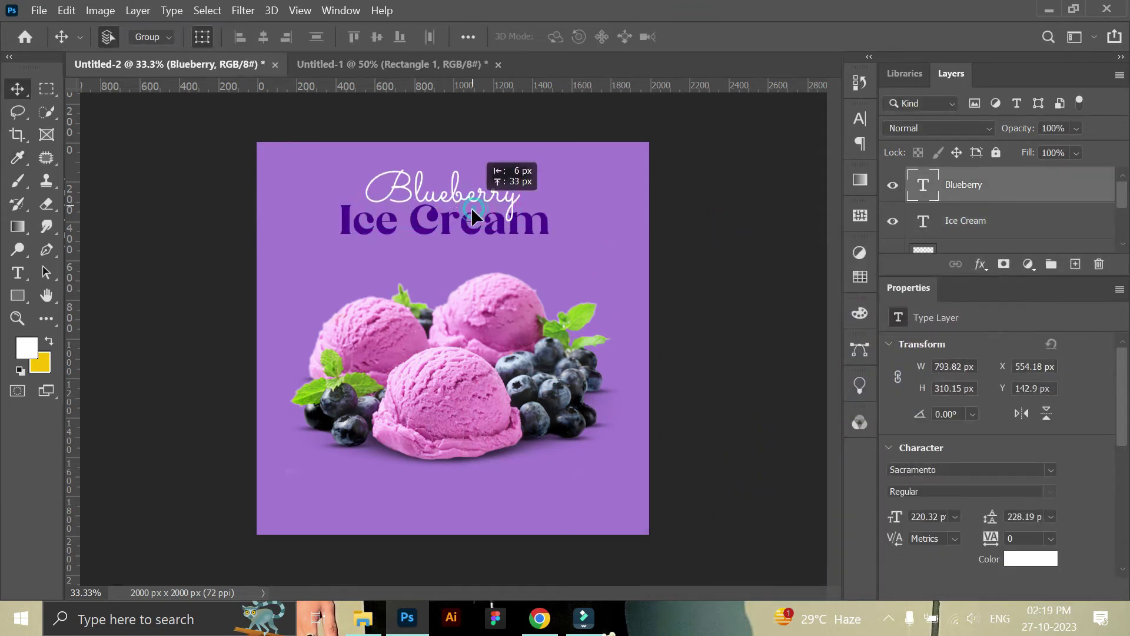
# Step: Copy the FREE DELIVERY TO YOUR HOME JUST FOR TODAY line into the post and enlarge it
pyautogui.click(388, 63)
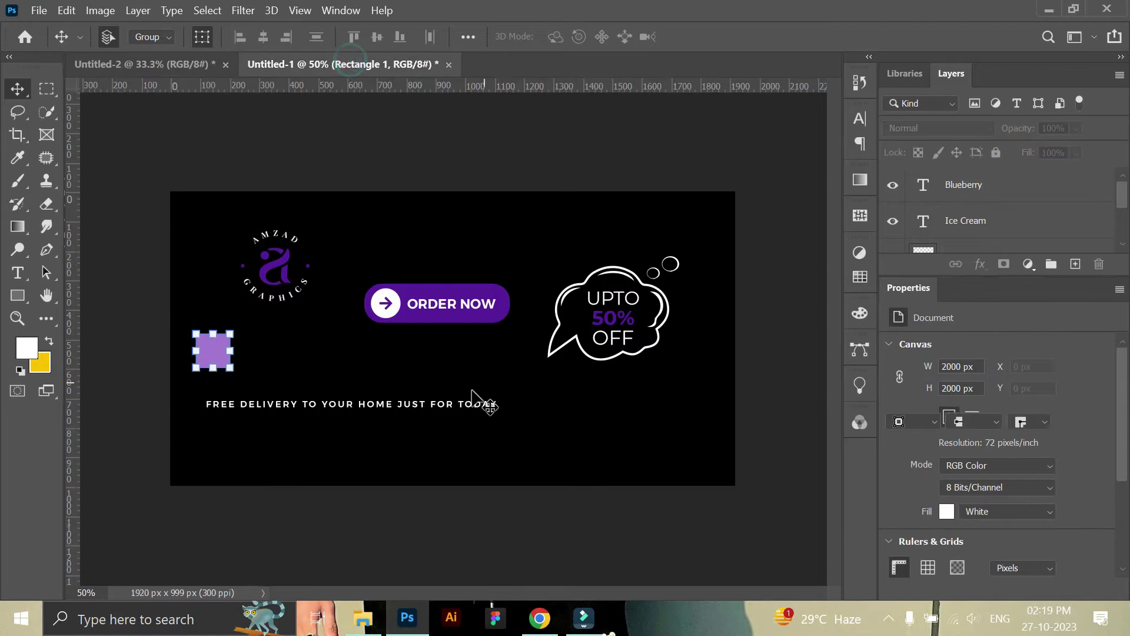
pyautogui.doubleClick(462, 405)
pyautogui.hotkey('ctrl', 'Return')
pyautogui.press('v')
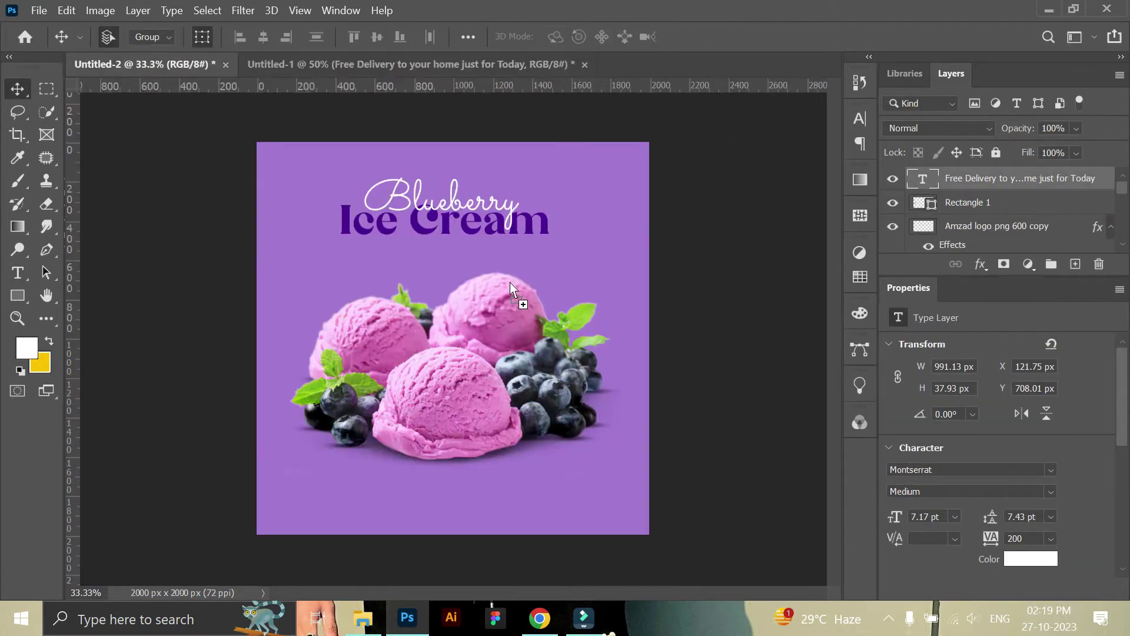
pyautogui.moveTo(200, 66)
pyautogui.mouseDown()
pyautogui.moveTo(525, 236)
pyautogui.moveTo(507, 243)
pyautogui.moveTo(559, 242)
pyautogui.mouseUp()
pyautogui.hotkey('ctrl', 't')
pyautogui.click(831, 36)
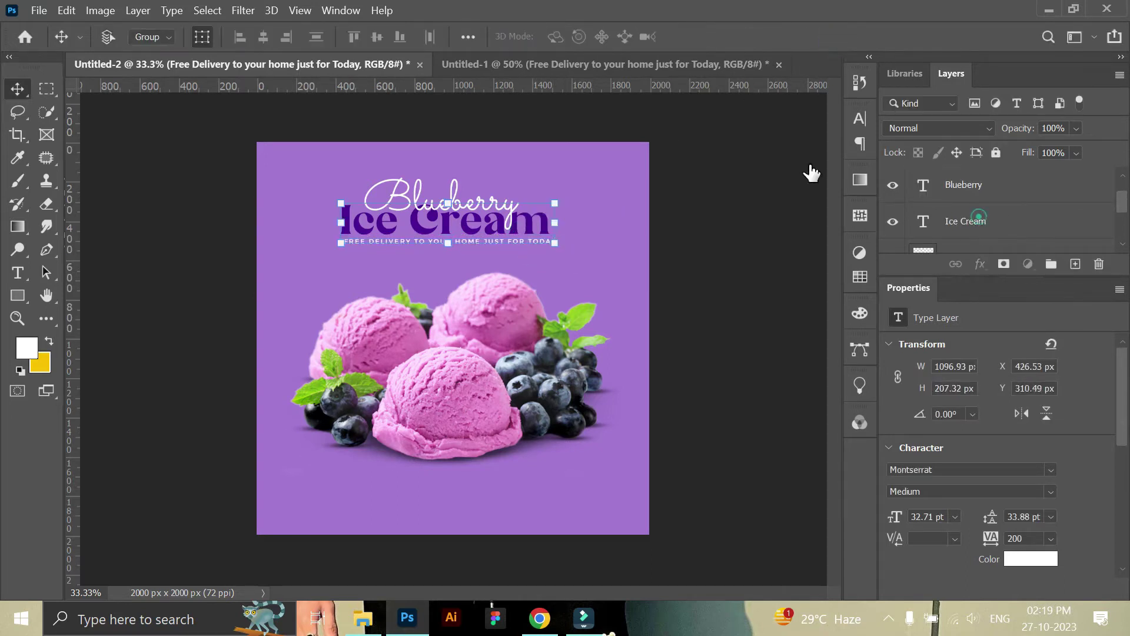
# Step: Align Blueberry, Ice Cream and the Free Delivery line on their horizontal centres
pyautogui.keyDown('ctrl'); pyautogui.click(965, 220); pyautogui.keyUp('ctrl')
pyautogui.click(263, 36)
pyautogui.keyDown('ctrl'); pyautogui.click(973, 185); pyautogui.keyUp('ctrl')
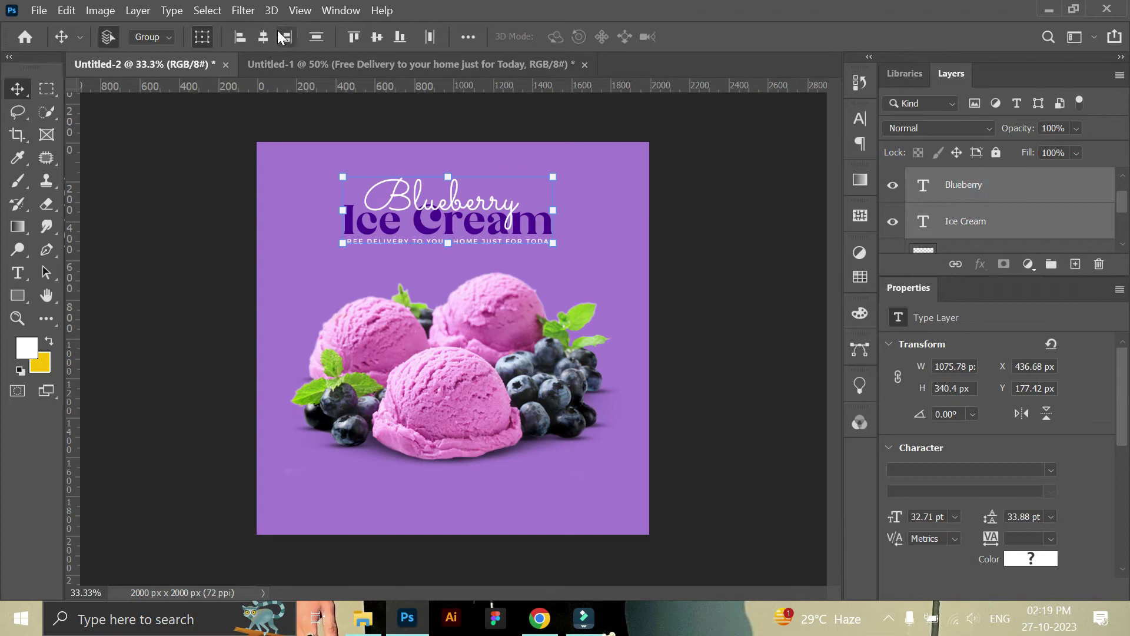
pyautogui.click(270, 36)
pyautogui.click(740, 304)
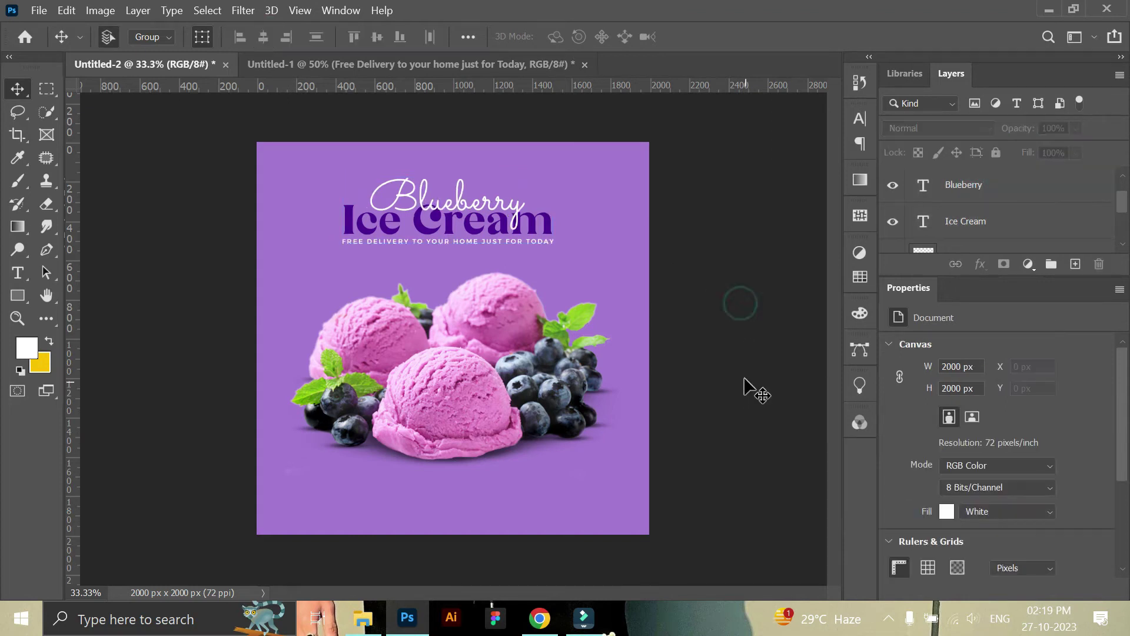
# Step: Copy the UPTO 50% OFF bubble into the post and move the three title lines up
pyautogui.click(412, 64)
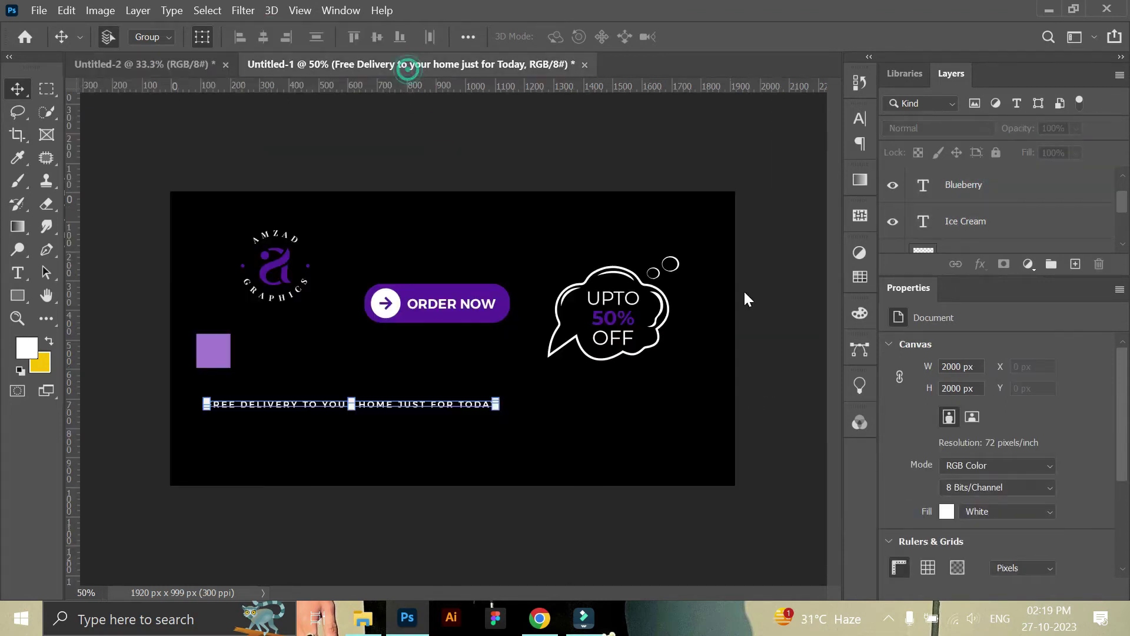
pyautogui.click(630, 303)
pyautogui.moveTo(632, 306)
pyautogui.mouseDown()
pyautogui.moveTo(188, 68)
pyautogui.moveTo(545, 334)
pyautogui.moveTo(561, 272)
pyautogui.mouseUp()
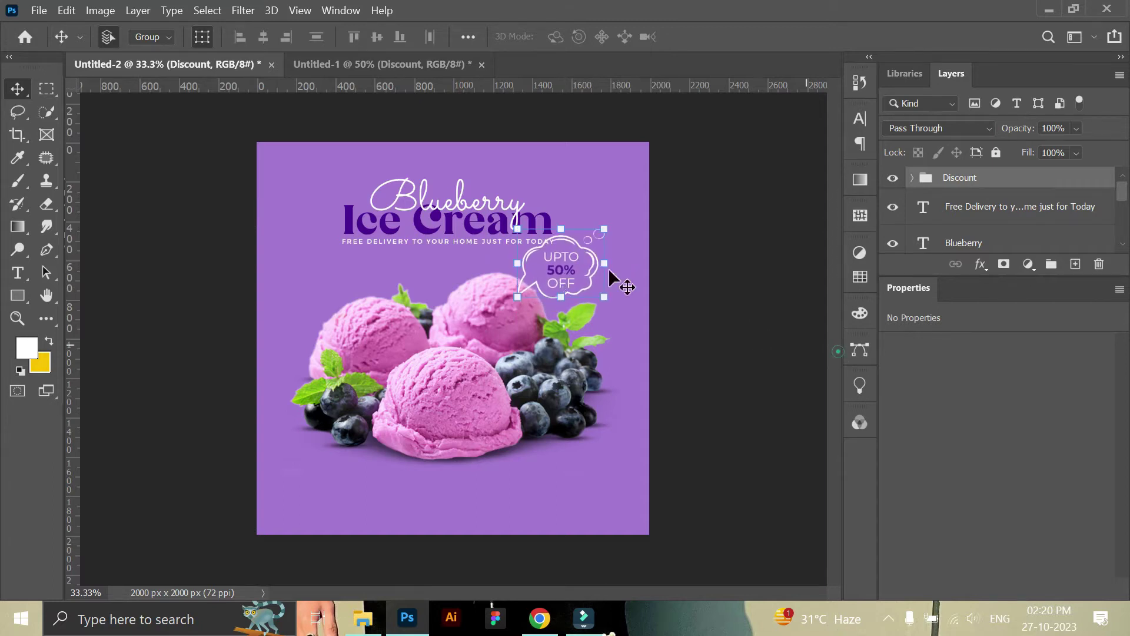
pyautogui.click(665, 175)
pyautogui.click(508, 224)
pyautogui.keyDown('shift'); pyautogui.click(989, 206); pyautogui.keyUp('shift')
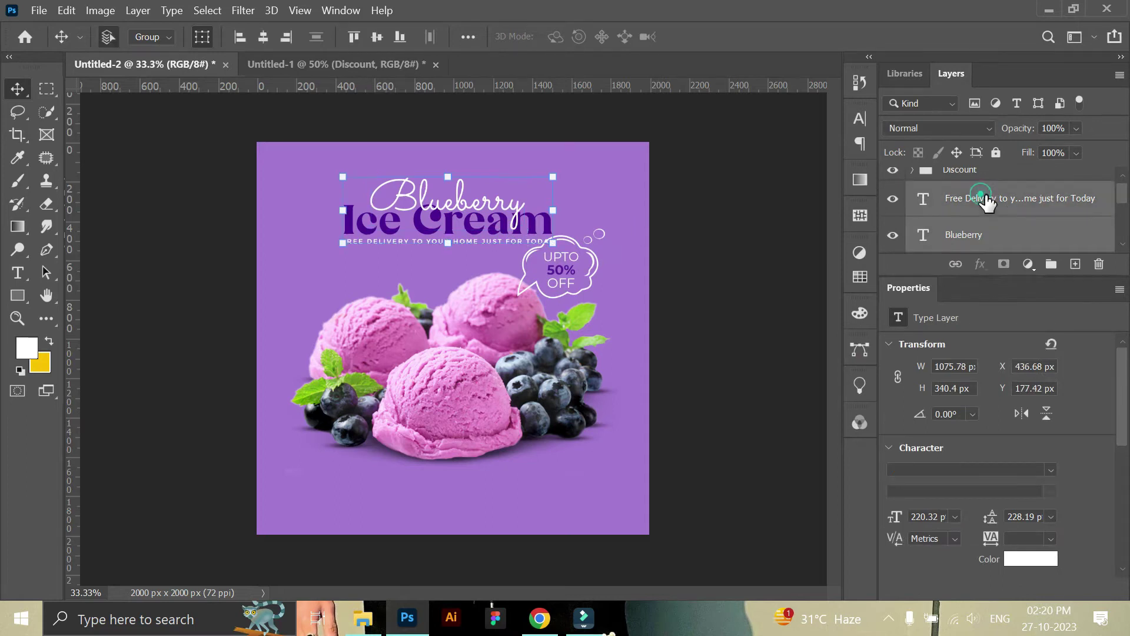
pyautogui.scroll(-1, 967, 250)
pyautogui.keyDown('shift'); pyautogui.click(967, 250); pyautogui.keyUp('shift')
pyautogui.moveTo(463, 214); pyautogui.dragTo(465, 204)
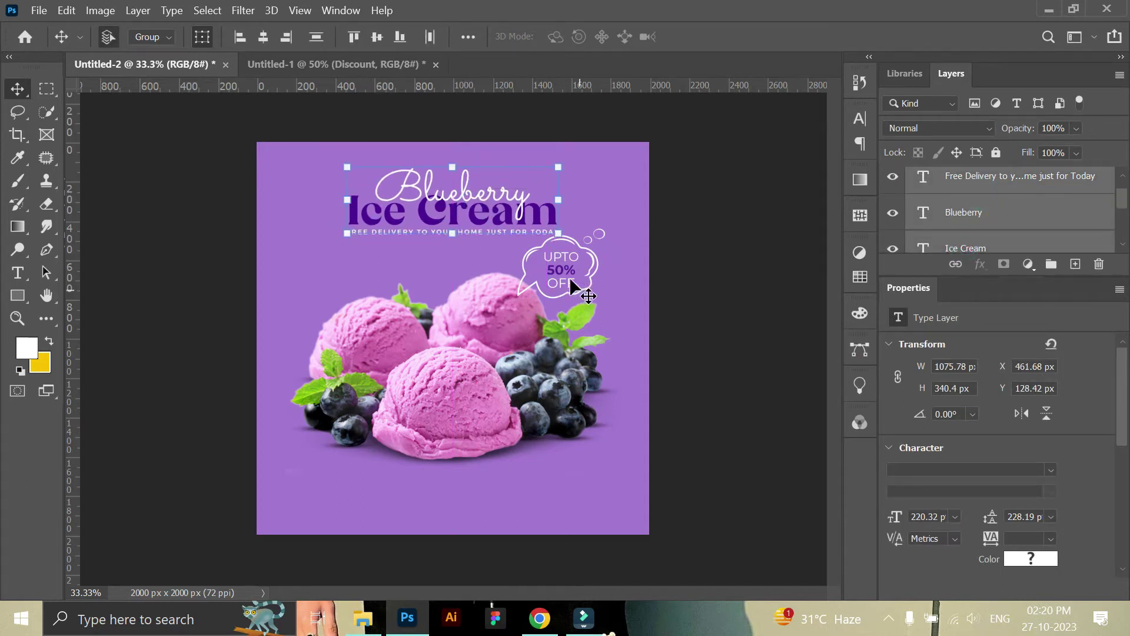
# Step: Shrink the discount bubble slightly and position it beside the title
pyautogui.click(589, 269)
pyautogui.moveTo(603, 229); pyautogui.dragTo(601, 231)
pyautogui.moveTo(576, 269); pyautogui.dragTo(580, 269)
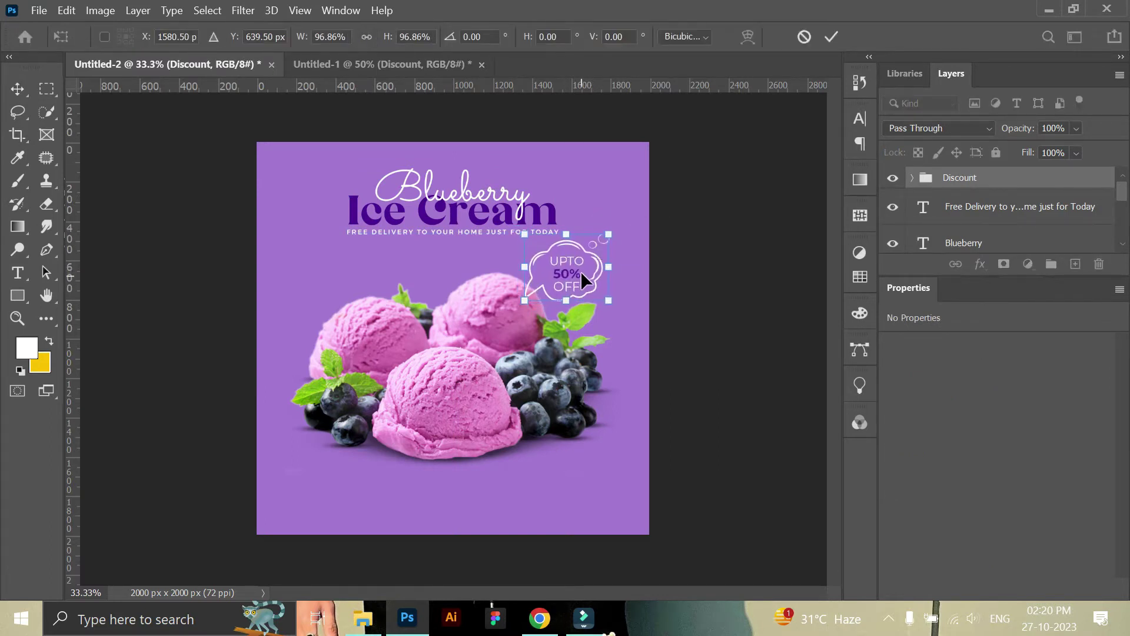
pyautogui.click(773, 239)
# Step: Copy the ORDER NOW button to the bottom of the post
pyautogui.click(265, 64)
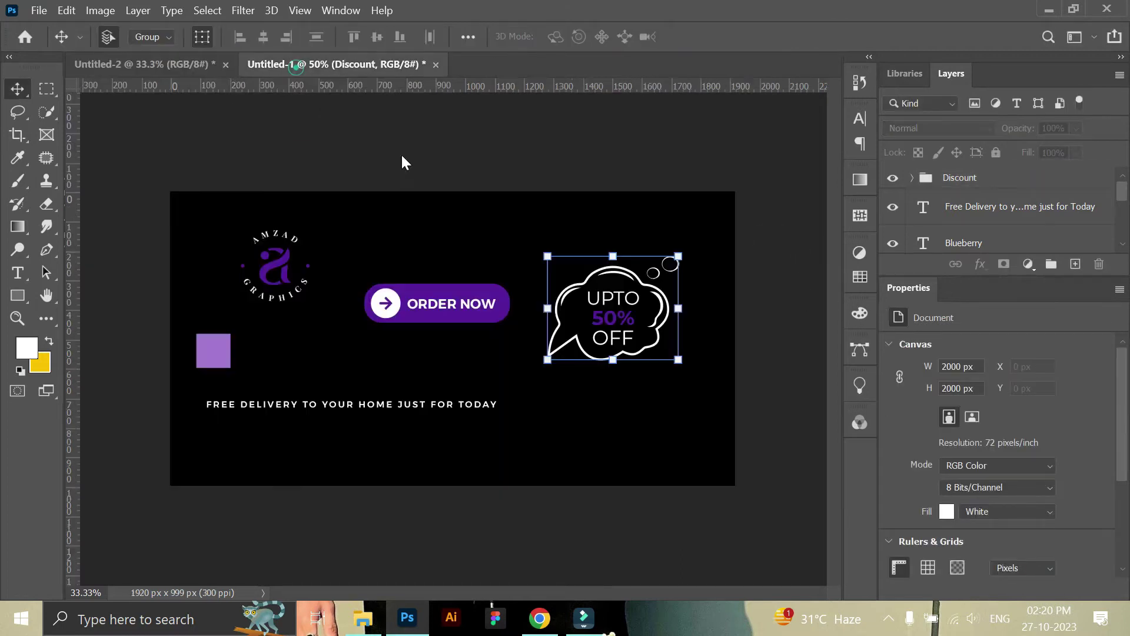
pyautogui.click(765, 322)
pyautogui.click(461, 309)
pyautogui.moveTo(462, 308)
pyautogui.mouseDown()
pyautogui.moveTo(206, 69)
pyautogui.moveTo(457, 525)
pyautogui.moveTo(475, 494)
pyautogui.mouseUp()
pyautogui.click(698, 478)
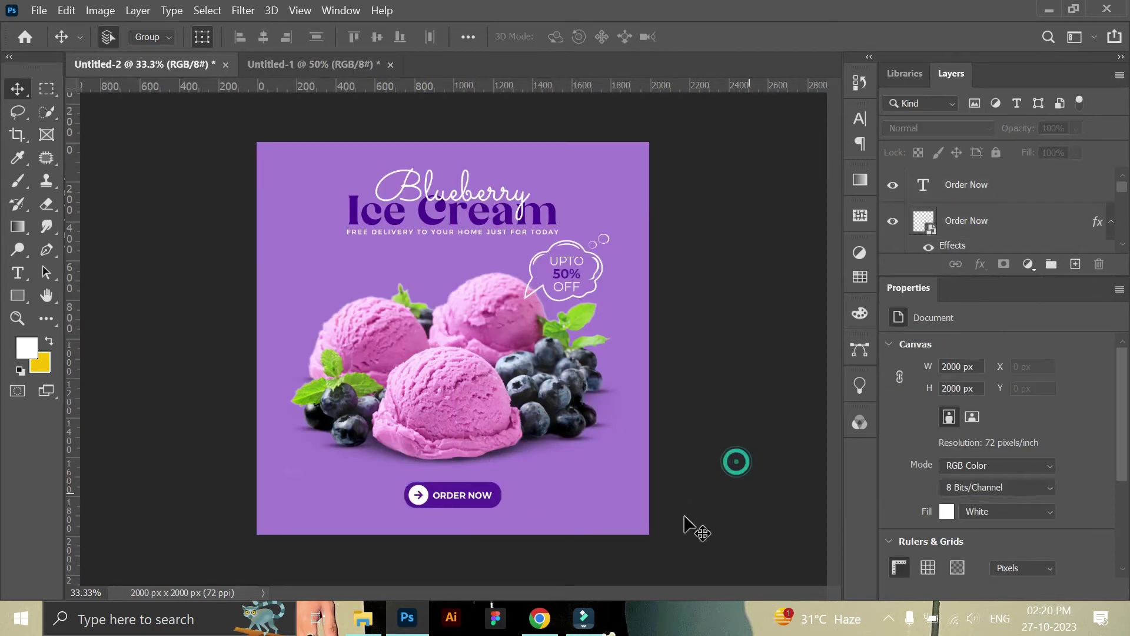
pyautogui.click(364, 618)
# Step: Place Shape.png below the text layers and resize it to 2049 x 1282 px
pyautogui.moveTo(690, 135)
pyautogui.mouseDown()
pyautogui.moveTo(429, 616)
pyautogui.moveTo(453, 412)
pyautogui.moveTo(504, 534)
pyautogui.mouseUp()
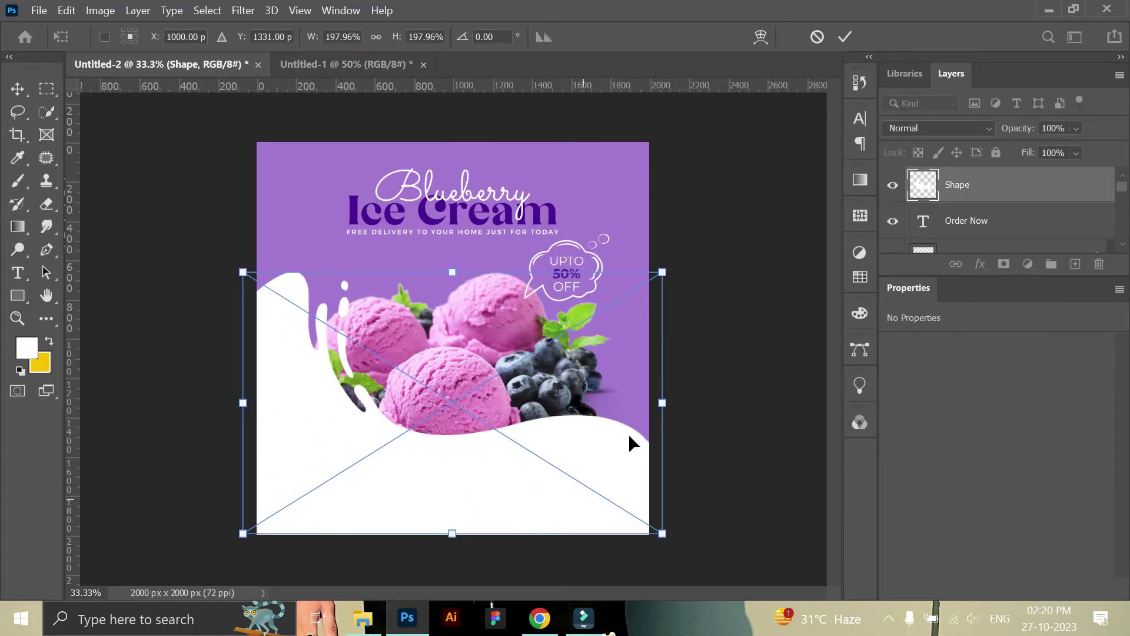
pyautogui.moveTo(941, 185); pyautogui.dragTo(936, 180)
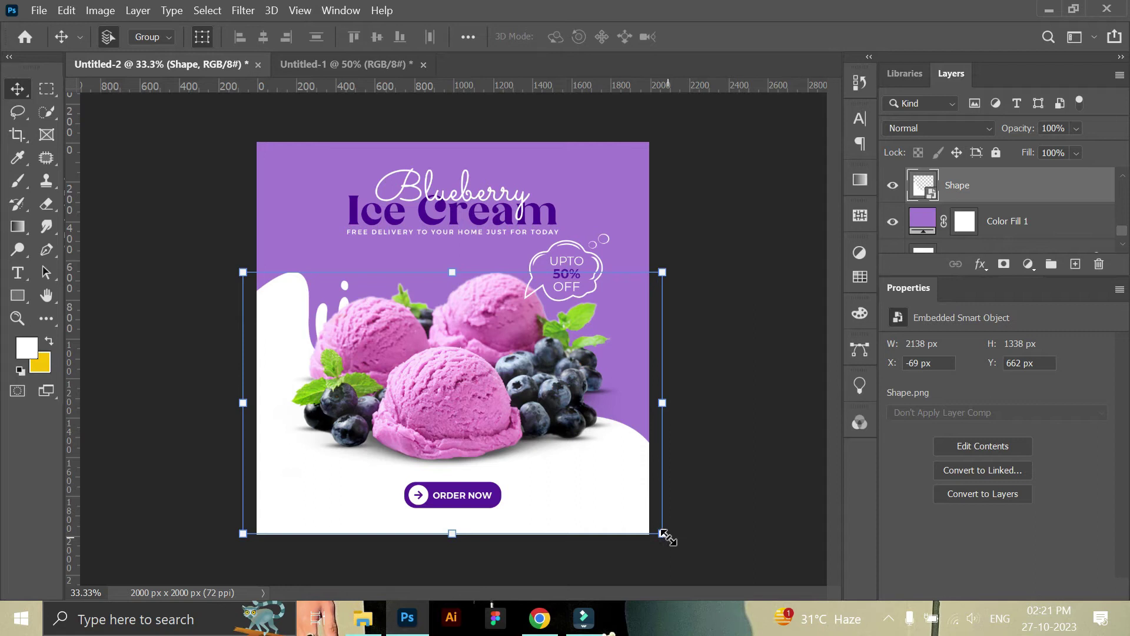
pyautogui.moveTo(662, 534); pyautogui.dragTo(648, 525)
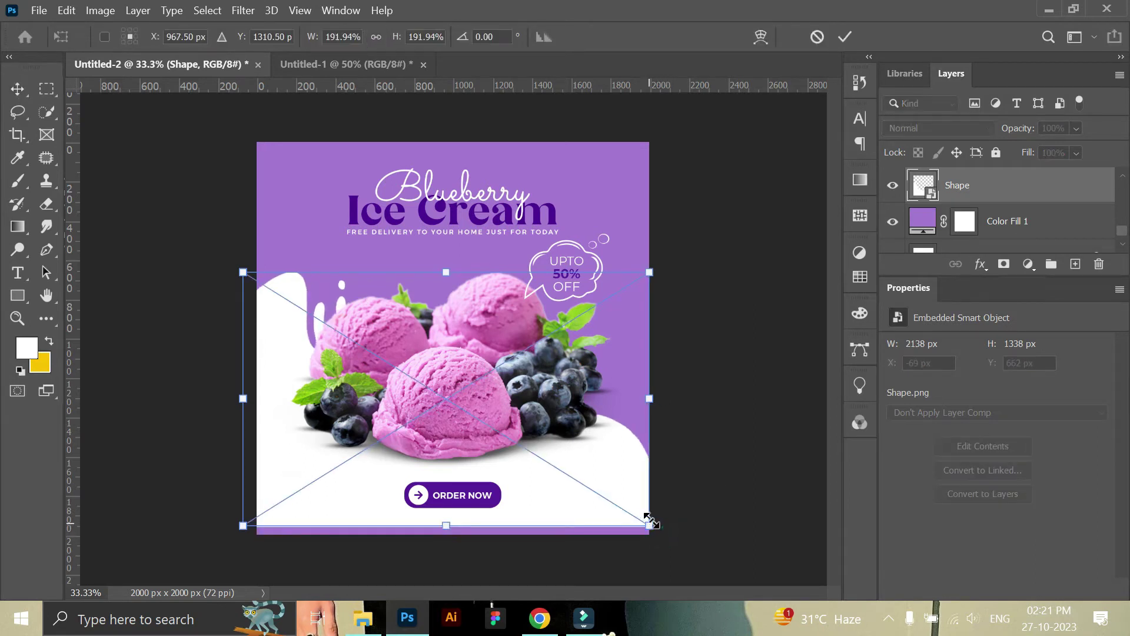
pyautogui.moveTo(618, 473); pyautogui.dragTo(614, 481)
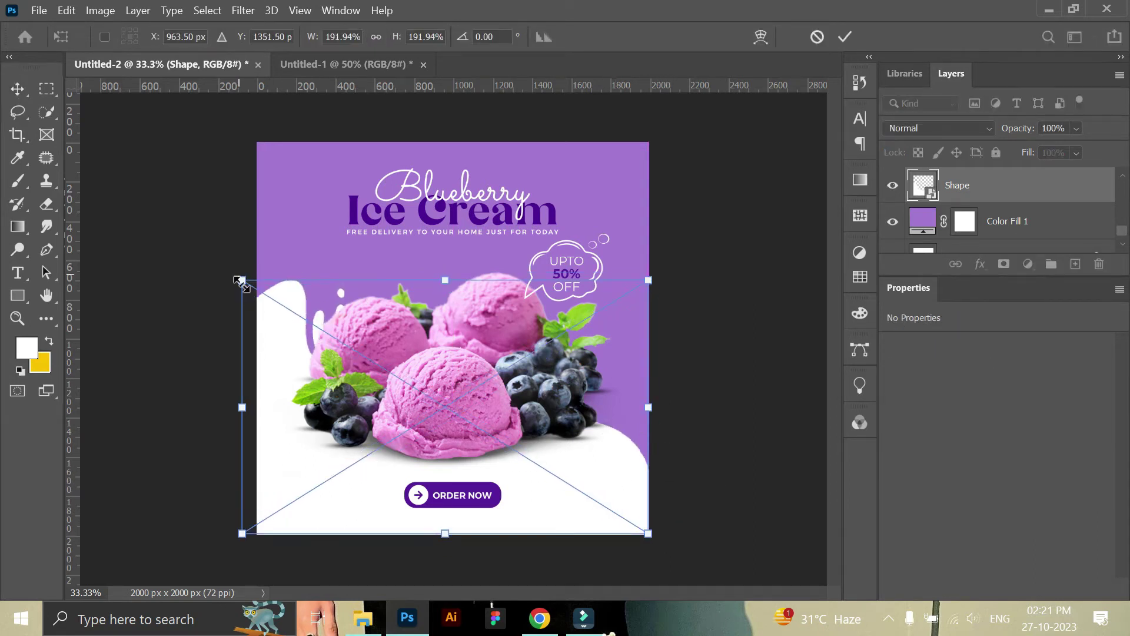
pyautogui.moveTo(236, 275); pyautogui.dragTo(249, 277)
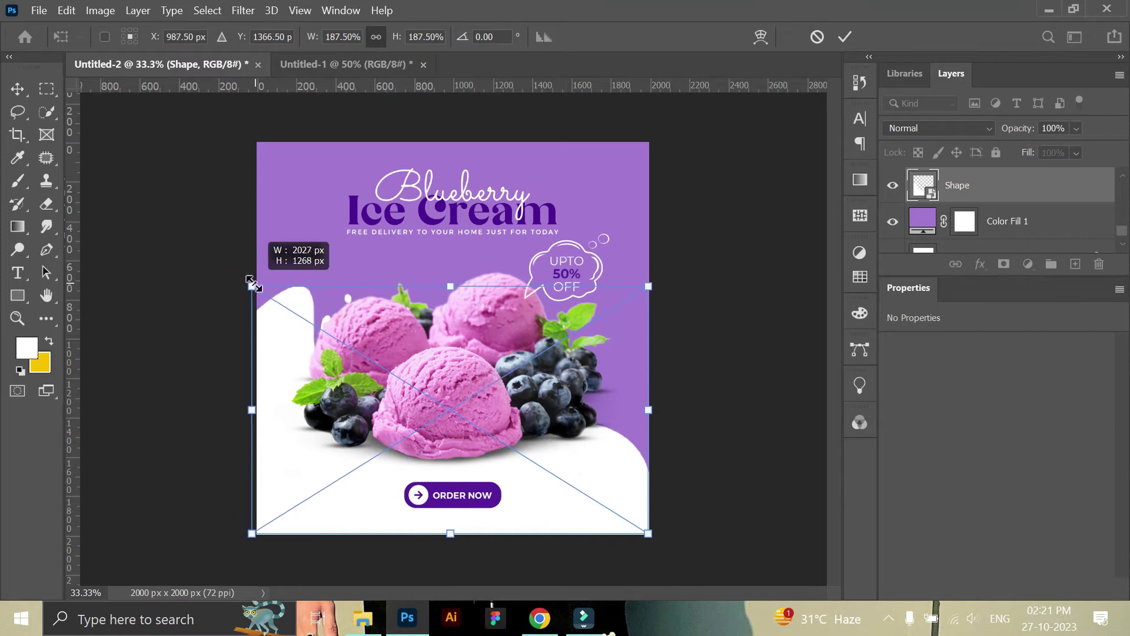
pyautogui.click(844, 36)
pyautogui.click(663, 480)
pyautogui.click(643, 497)
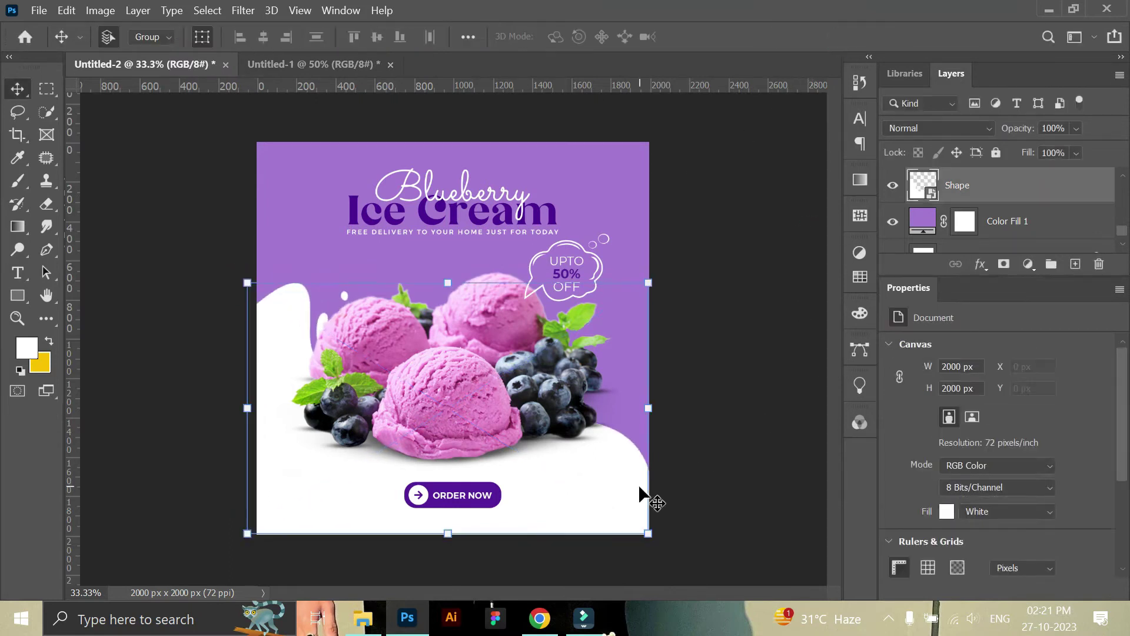
pyautogui.click(748, 441)
pyautogui.click(359, 620)
# Step: Place Sun Light Brush.png and move its layer below Shape
pyautogui.moveTo(824, 141); pyautogui.dragTo(618, 282)
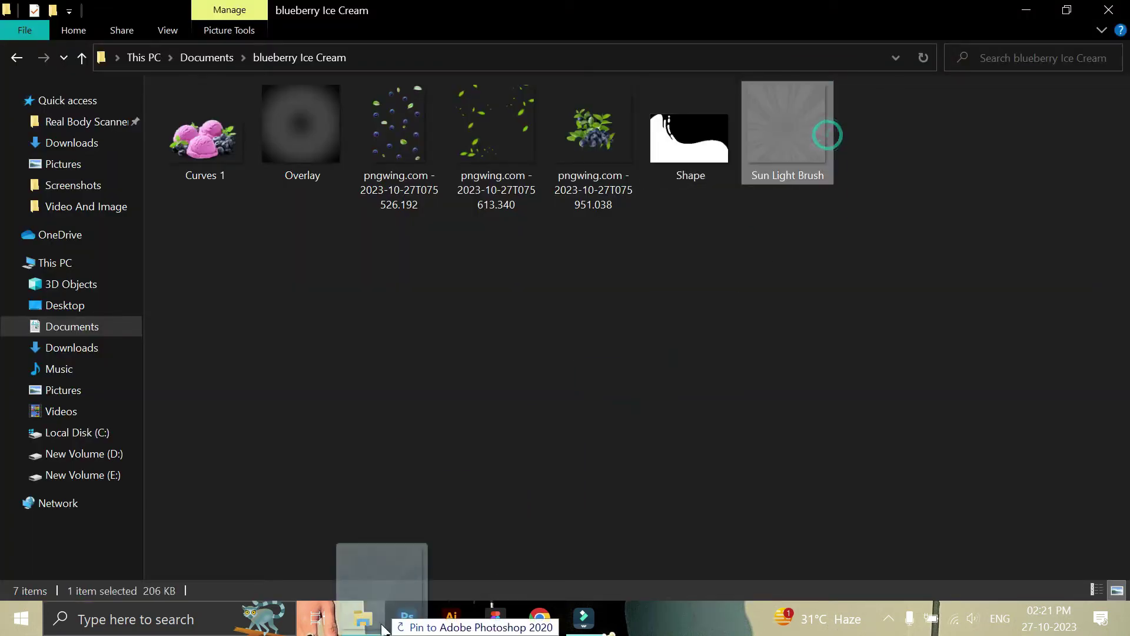
pyautogui.click(844, 36)
pyautogui.moveTo(977, 200)
pyautogui.mouseDown()
pyautogui.moveTo(971, 185)
pyautogui.moveTo(948, 246)
pyautogui.moveTo(947, 235)
pyautogui.mouseUp()
pyautogui.click(740, 324)
pyautogui.click(971, 223)
pyautogui.click(995, 152)
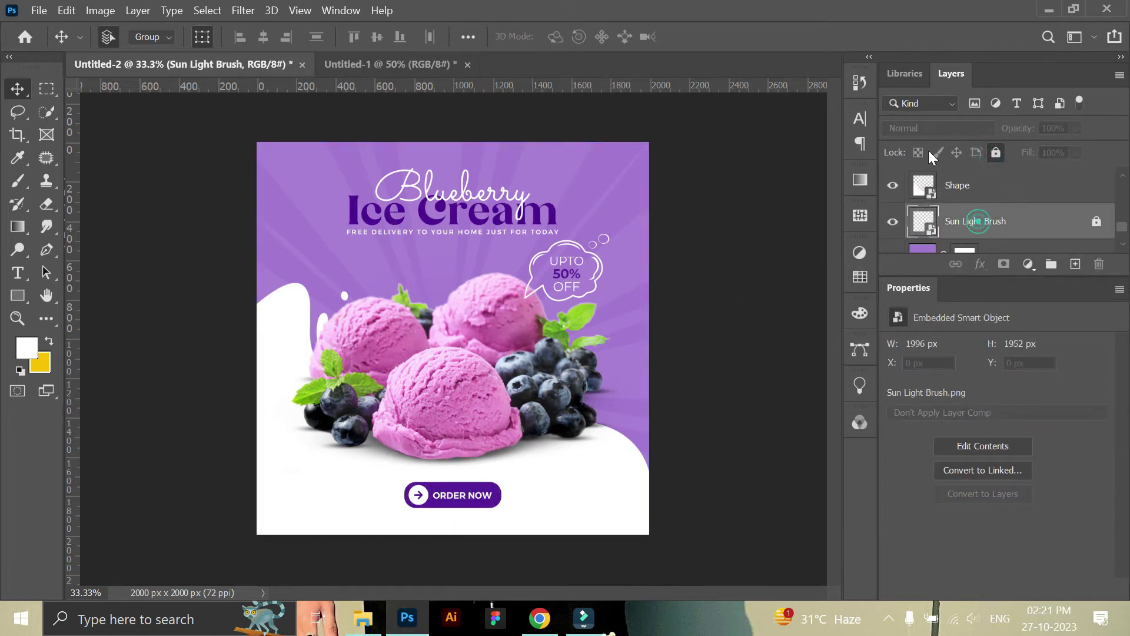
pyautogui.click(995, 152)
# Step: Fit the sunburst's bottom edge to the canvas and lock the Sun Light Brush layer
pyautogui.click(447, 525)
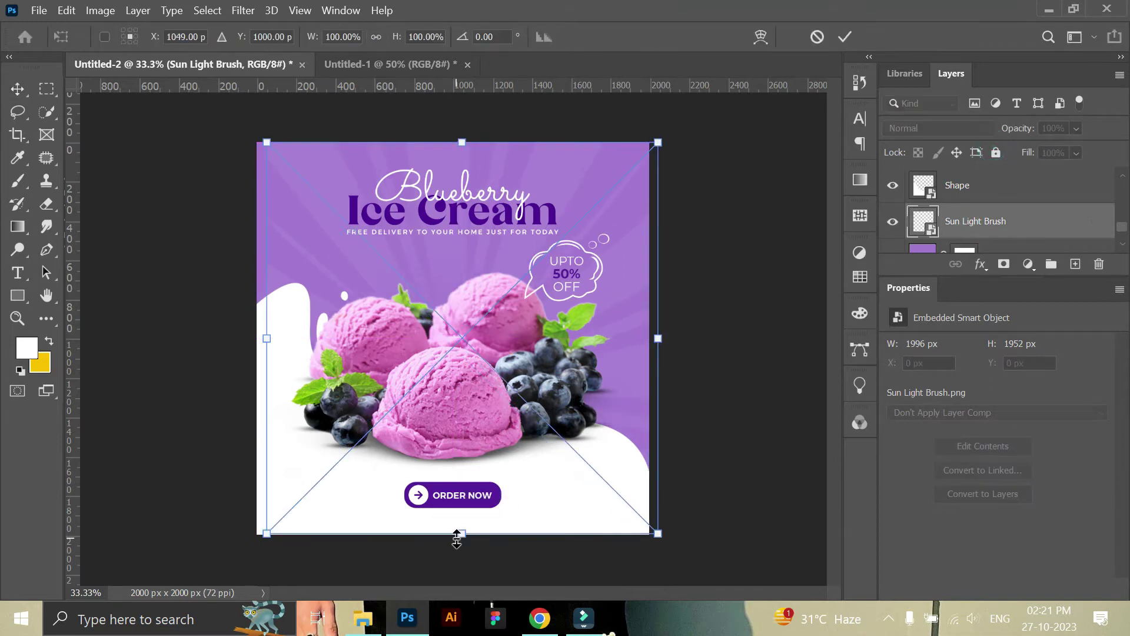
pyautogui.click(817, 37)
pyautogui.moveTo(453, 533); pyautogui.dragTo(454, 524)
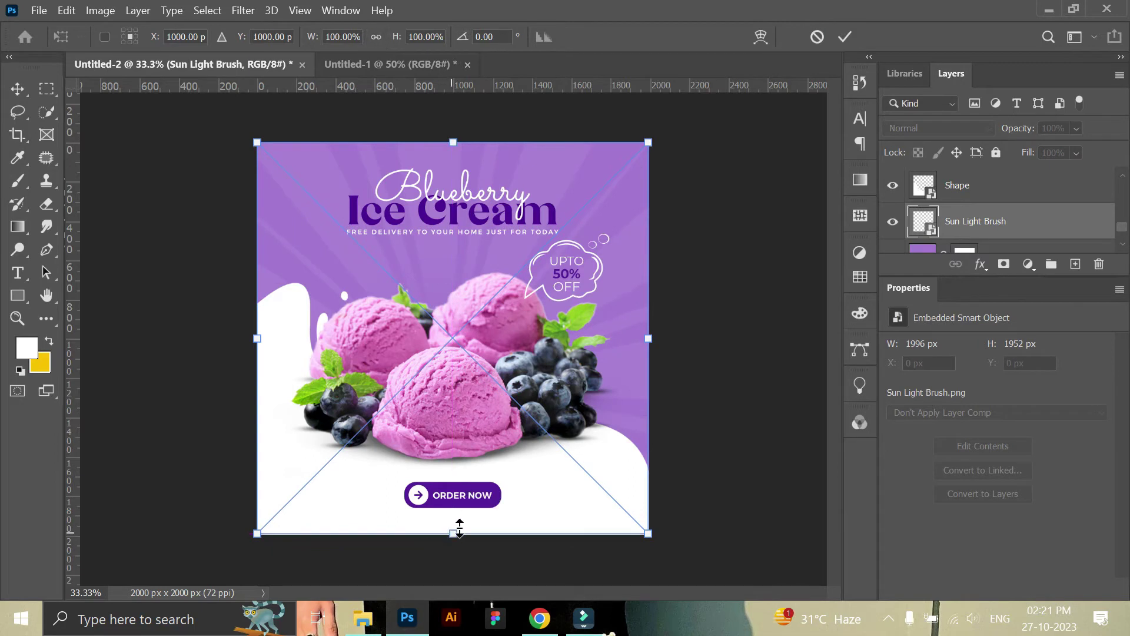
pyautogui.click(845, 36)
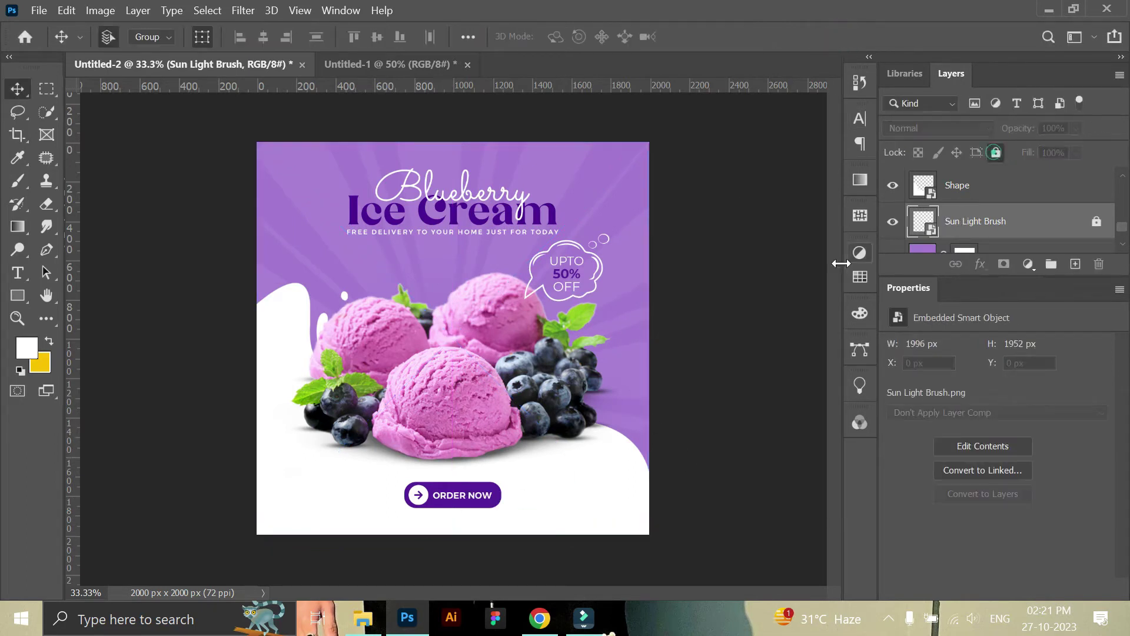
pyautogui.click(193, 297)
pyautogui.click(366, 621)
# Step: Place the Overlay image stretched to cover the full 2000 x 2000 px canvas
pyautogui.moveTo(303, 165); pyautogui.dragTo(445, 398)
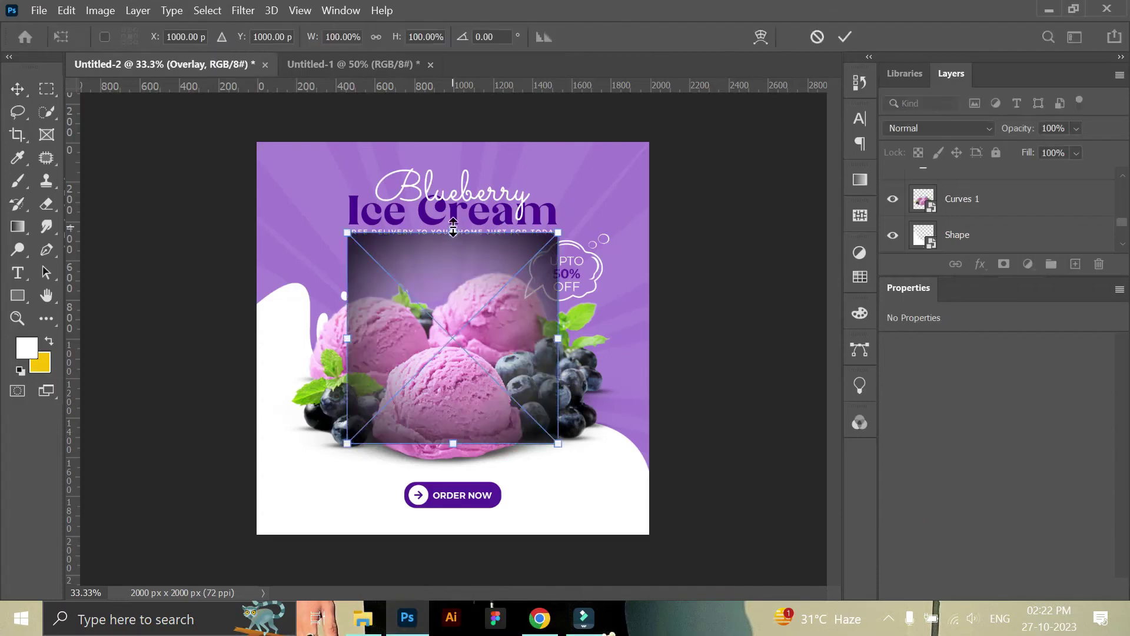
pyautogui.moveTo(452, 231); pyautogui.dragTo(452, 142)
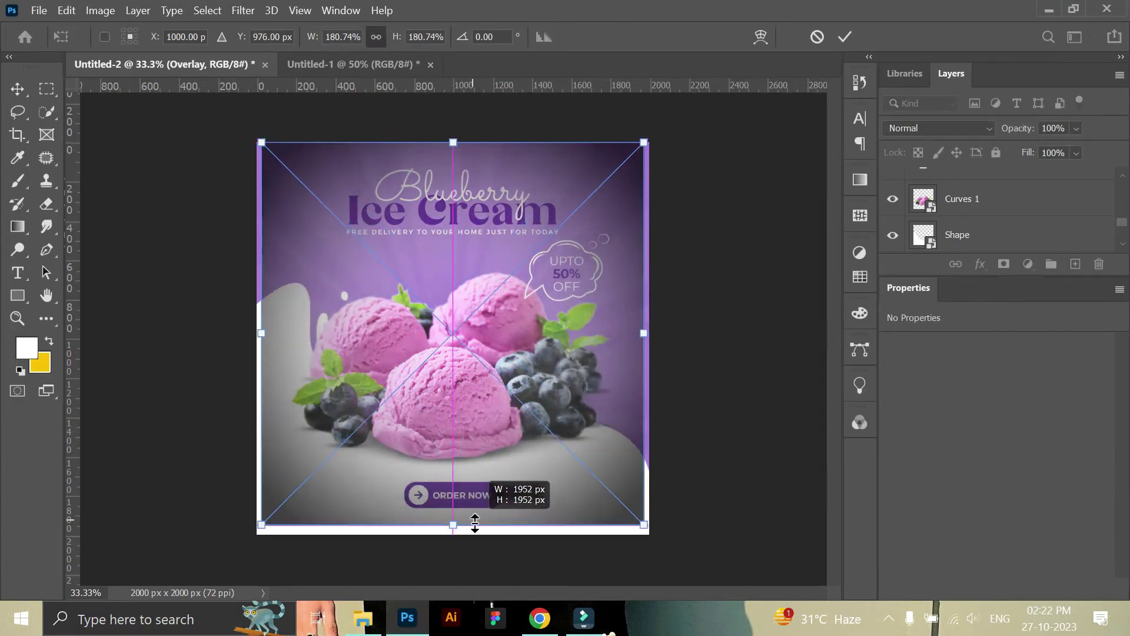
pyautogui.moveTo(458, 424); pyautogui.dragTo(456, 533)
pyautogui.press('Return')
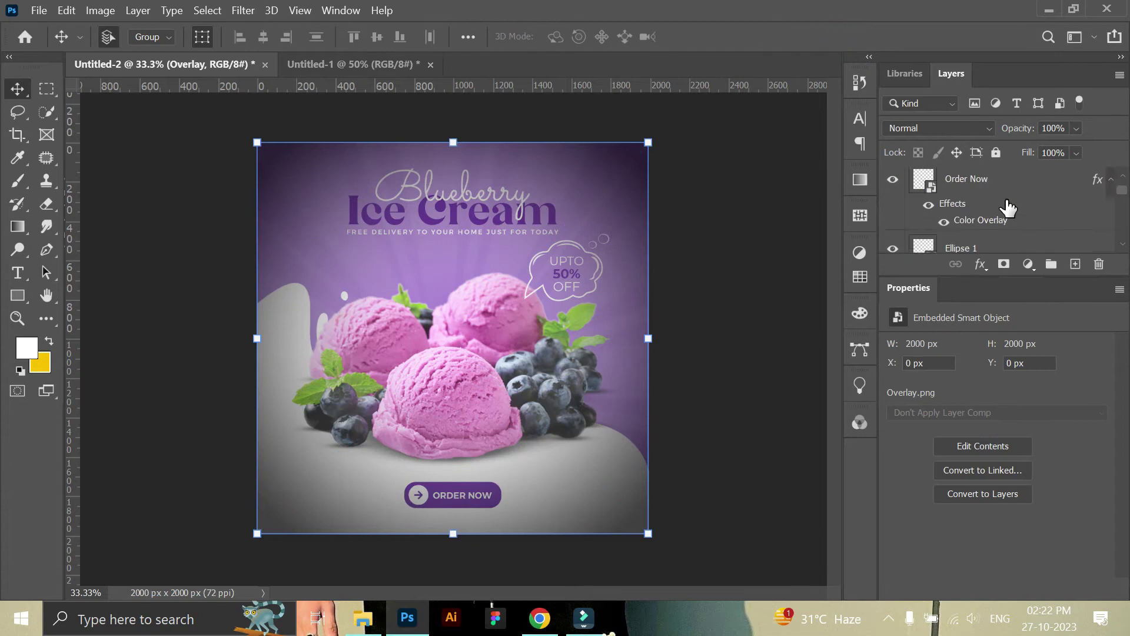
# Step: Set the Overlay layer to Overlay blend mode at 68% opacity
pyautogui.click(948, 128)
pyautogui.click(929, 343)
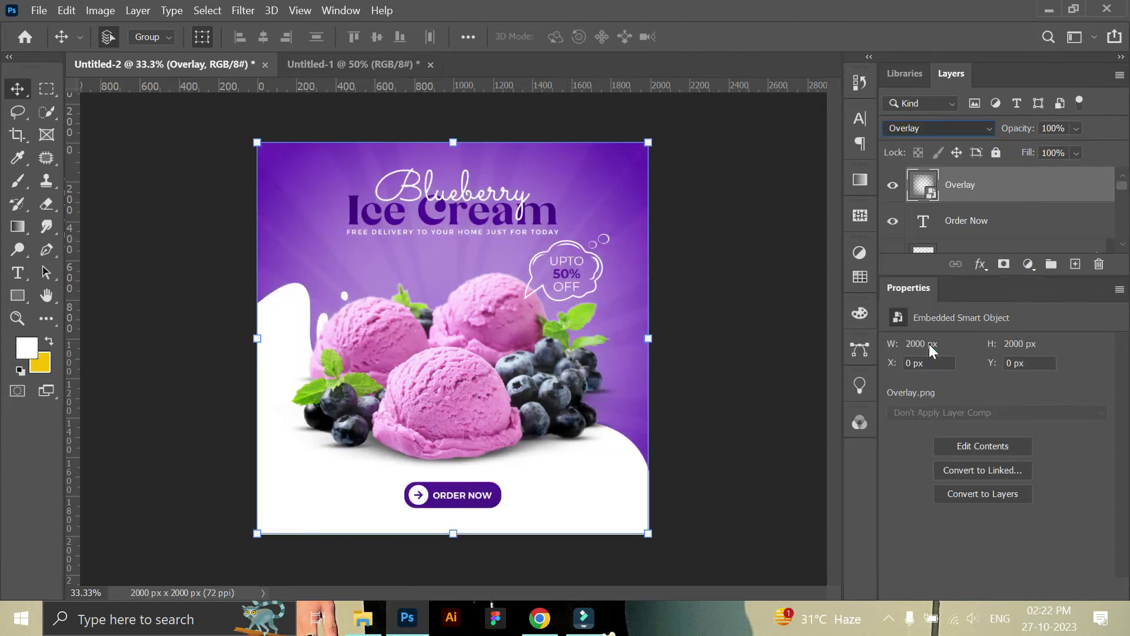
pyautogui.moveTo(1079, 130); pyautogui.dragTo(1081, 147)
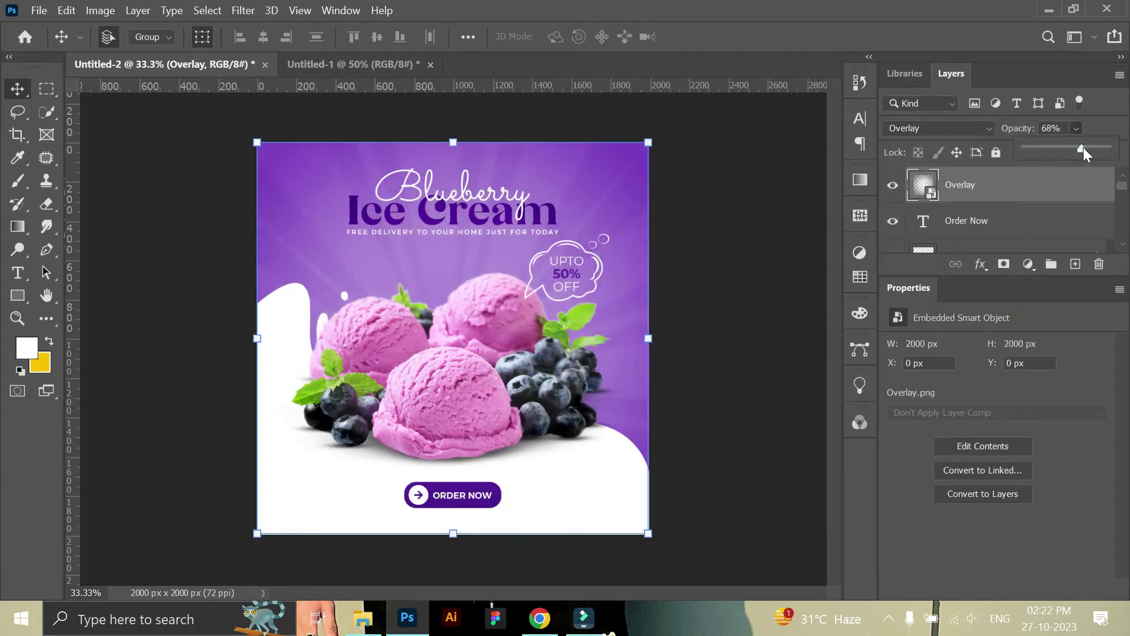
pyautogui.click(764, 240)
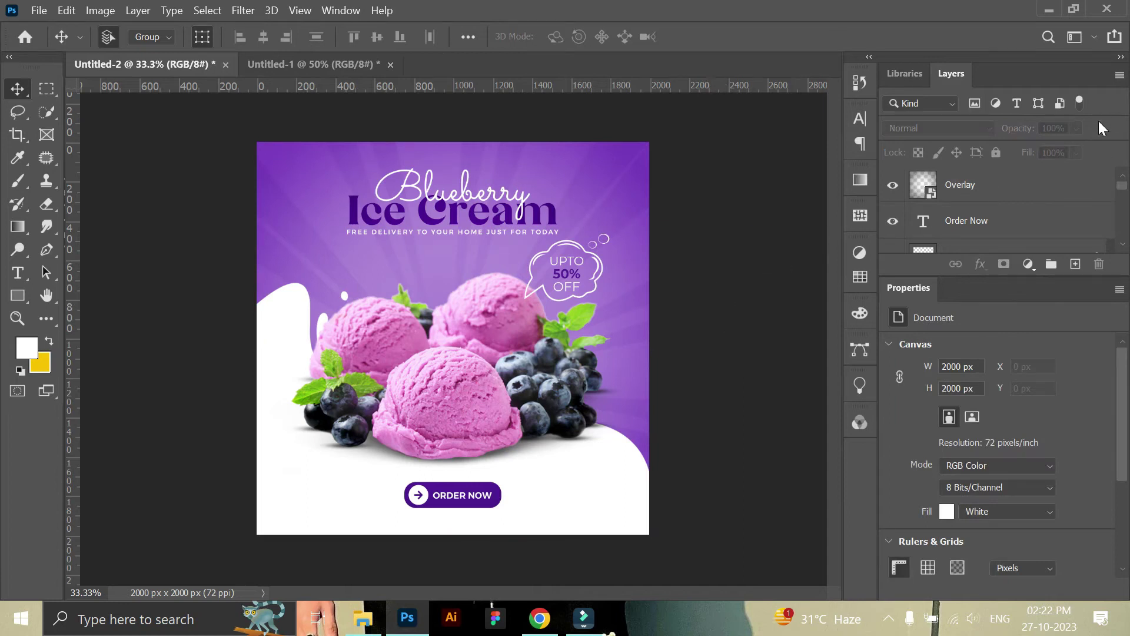
pyautogui.click(965, 184)
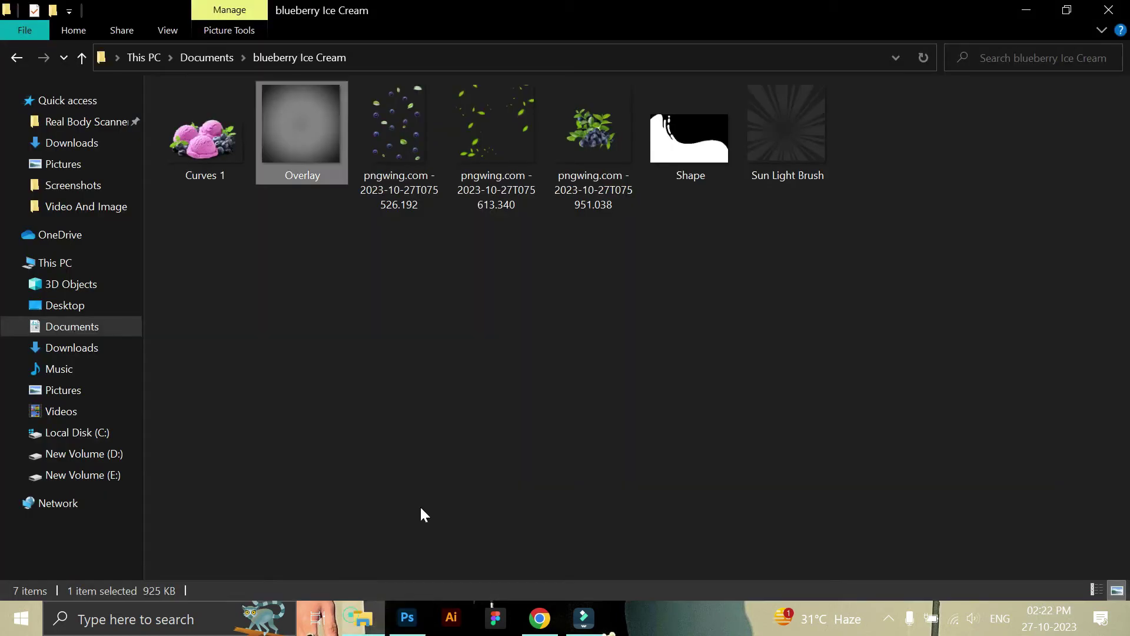
# Step: Copy the logo from Untitled-1 into the post and move it toward the top-left corner
pyautogui.hotkey('alt', 'Tab')
pyautogui.hotkey('ctrl', 'Tab')
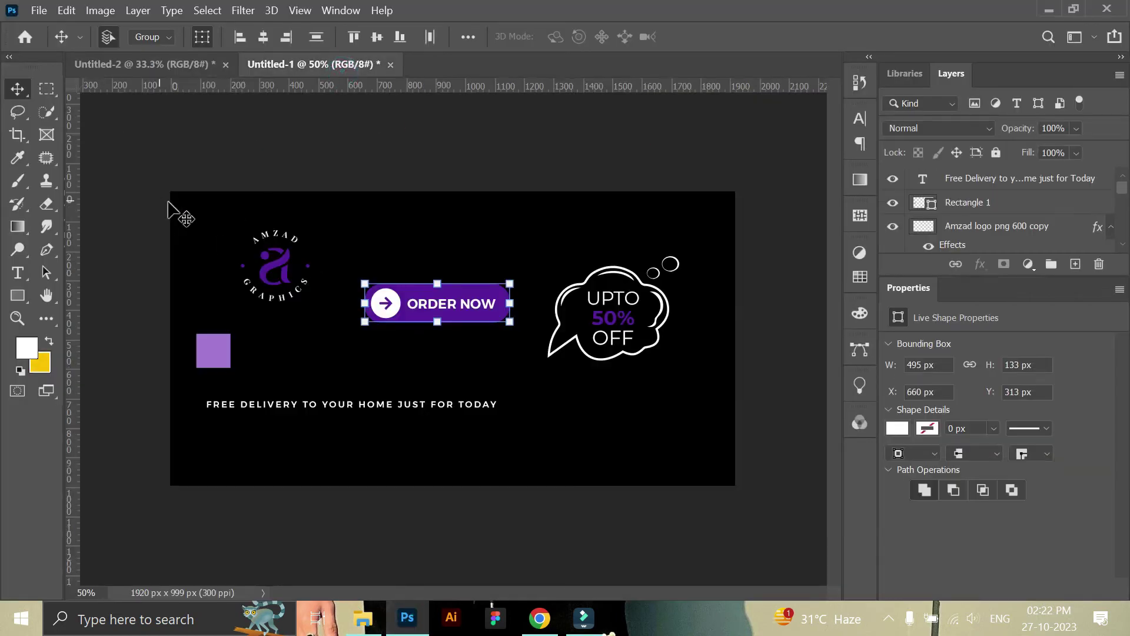
pyautogui.moveTo(274, 262); pyautogui.dragTo(253, 241)
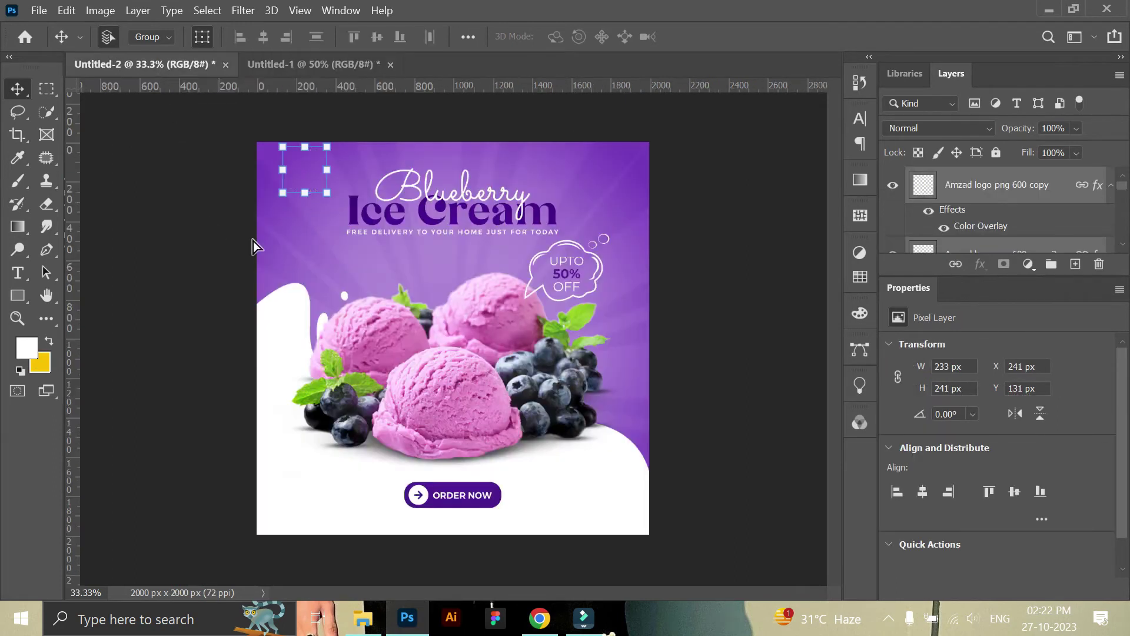
pyautogui.moveTo(316, 142); pyautogui.dragTo(348, 162)
pyautogui.moveTo(304, 199); pyautogui.dragTo(301, 208)
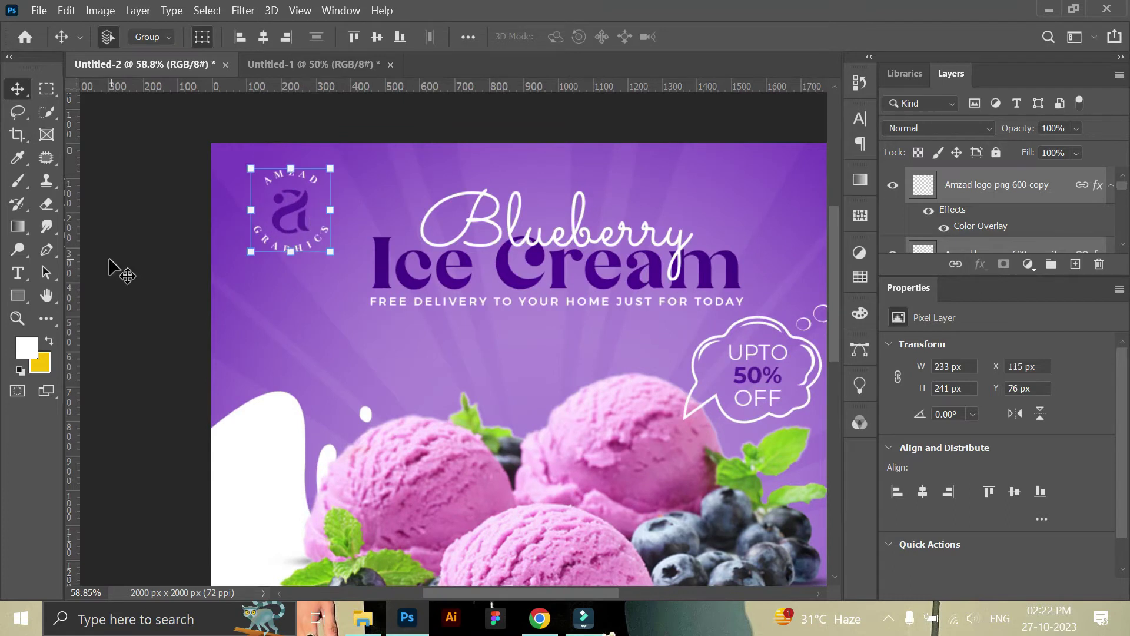
pyautogui.moveTo(299, 212); pyautogui.dragTo(296, 211)
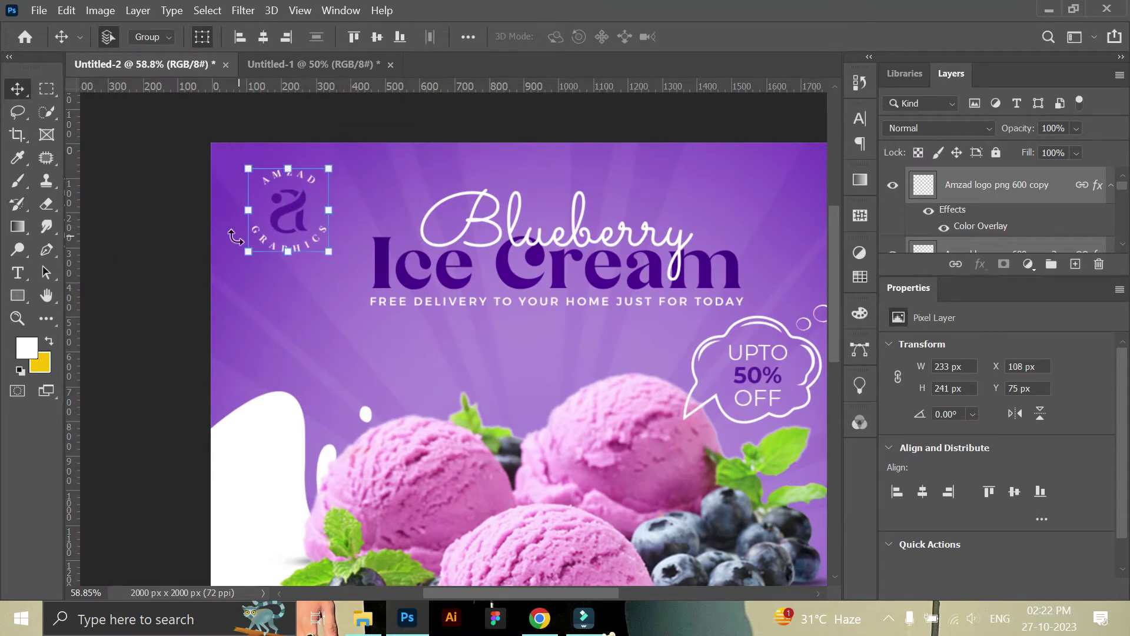
# Step: Add vertical and horizontal margin guides and align the vertical guide with the logo's left edge
pyautogui.moveTo(76, 257); pyautogui.dragTo(247, 242)
pyautogui.moveTo(353, 86); pyautogui.dragTo(353, 167)
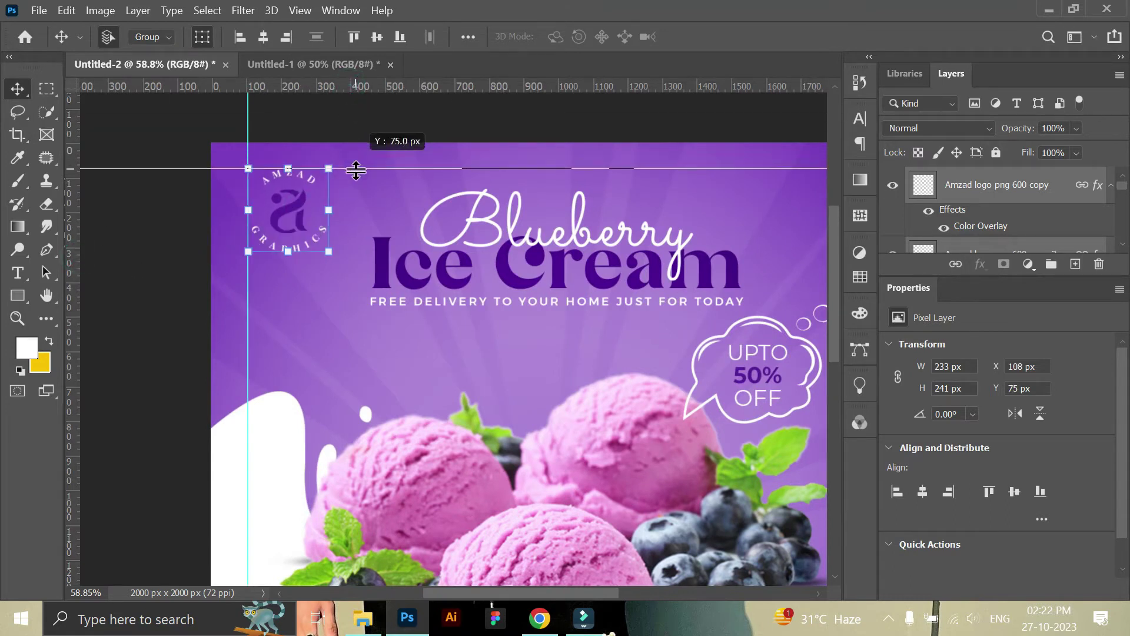
pyautogui.click(297, 206)
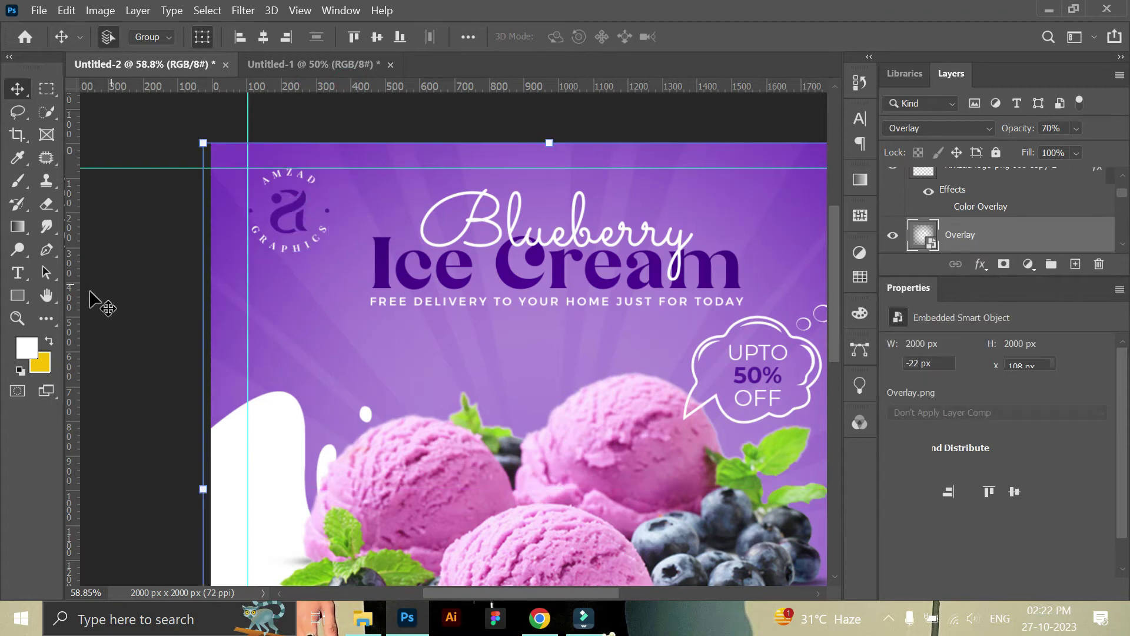
pyautogui.click(17, 318)
pyautogui.moveTo(277, 198)
pyautogui.mouseDown()
pyautogui.moveTo(318, 199)
pyautogui.moveTo(302, 204)
pyautogui.mouseUp()
pyautogui.click(17, 88)
pyautogui.click(308, 204)
pyautogui.moveTo(236, 310); pyautogui.dragTo(230, 310)
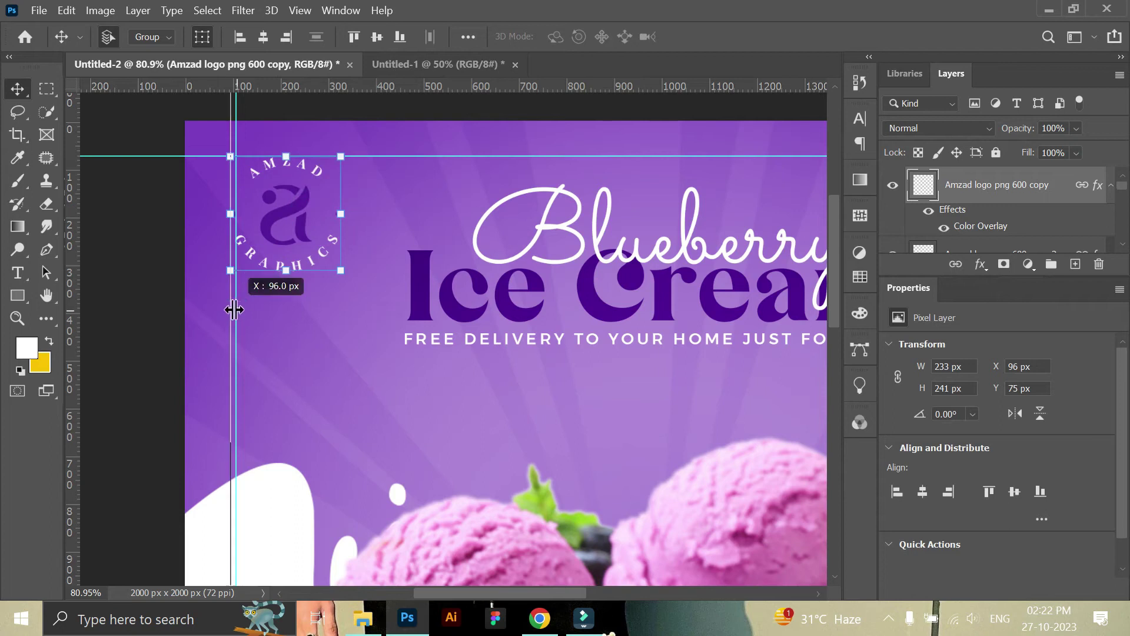
pyautogui.moveTo(305, 200); pyautogui.dragTo(302, 200)
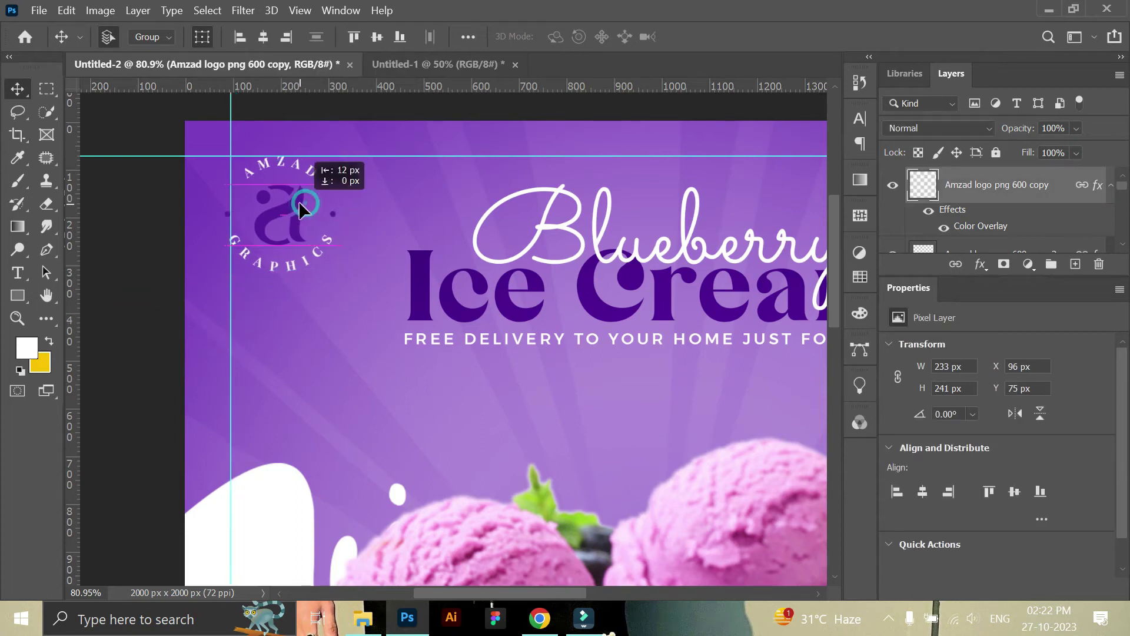
pyautogui.moveTo(230, 310); pyautogui.dragTo(228, 310)
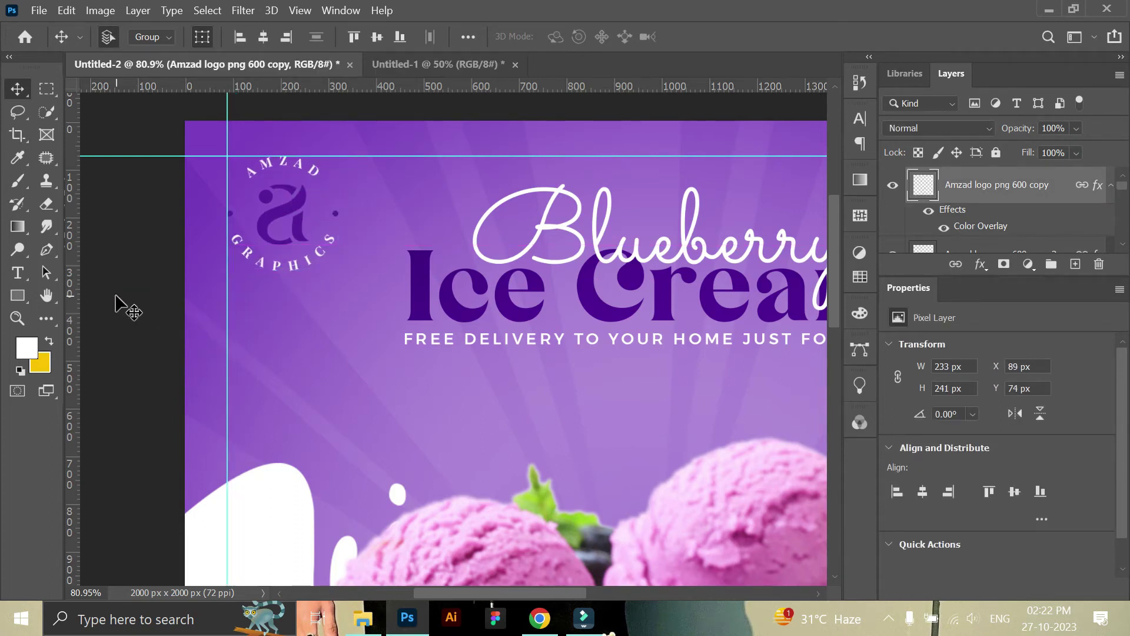
# Step: Snap the logo against the guides and lower the horizontal guide to the logo's top
pyautogui.click(118, 303)
pyautogui.click(296, 203)
pyautogui.moveTo(297, 203); pyautogui.dragTo(297, 209)
pyautogui.moveTo(379, 155); pyautogui.dragTo(380, 158)
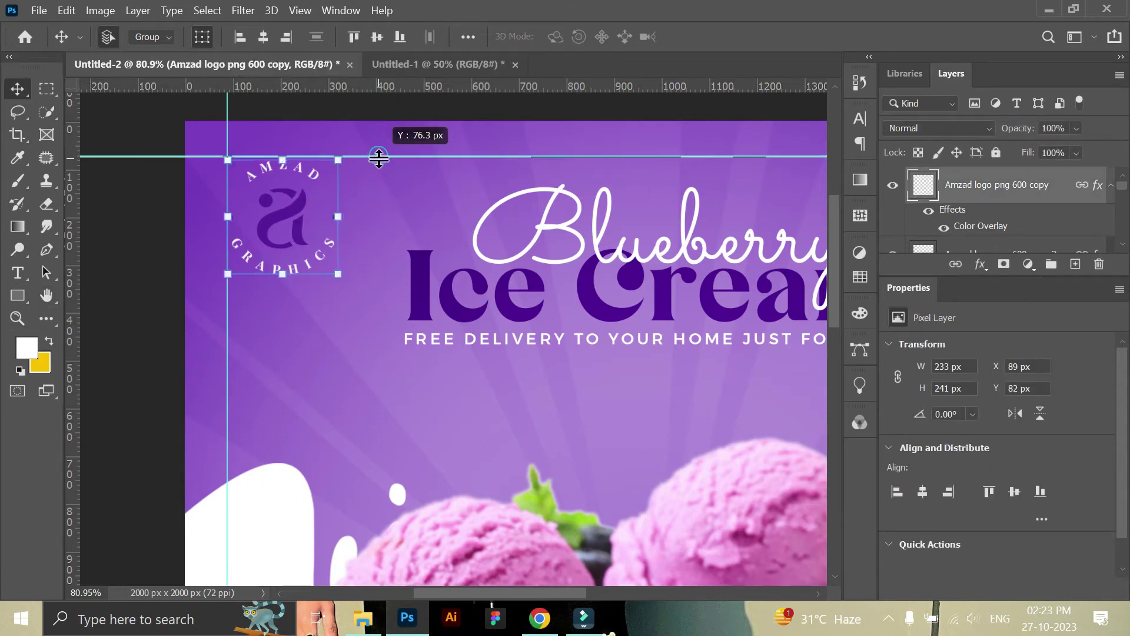
pyautogui.click(121, 266)
pyautogui.click(17, 318)
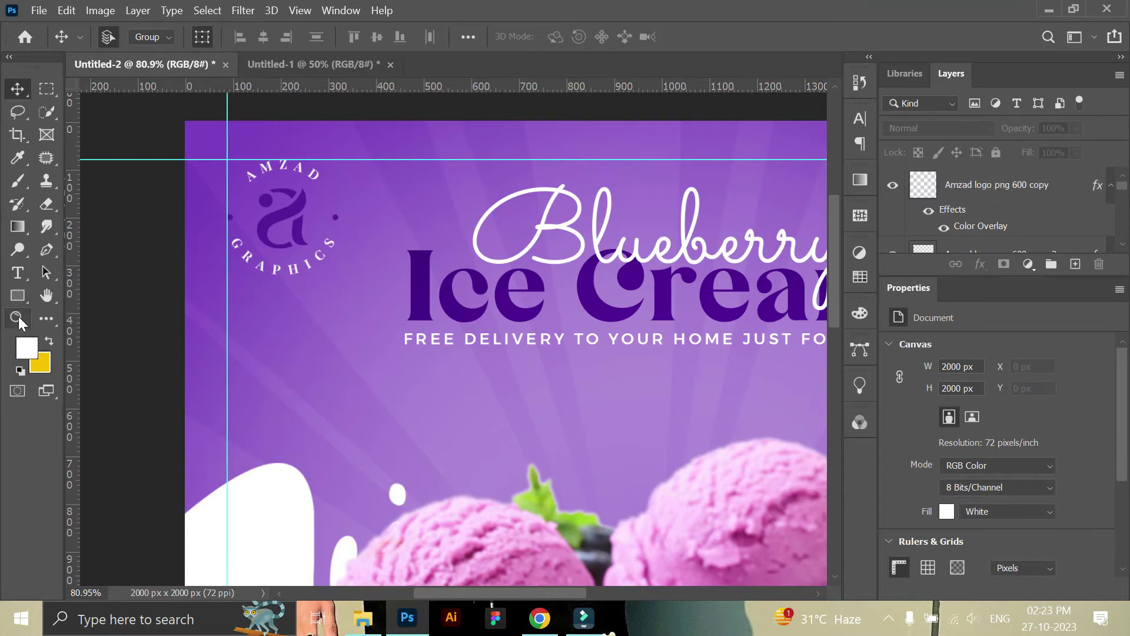
pyautogui.scroll(-3, 562, 291)
pyautogui.scroll(1, 562, 291)
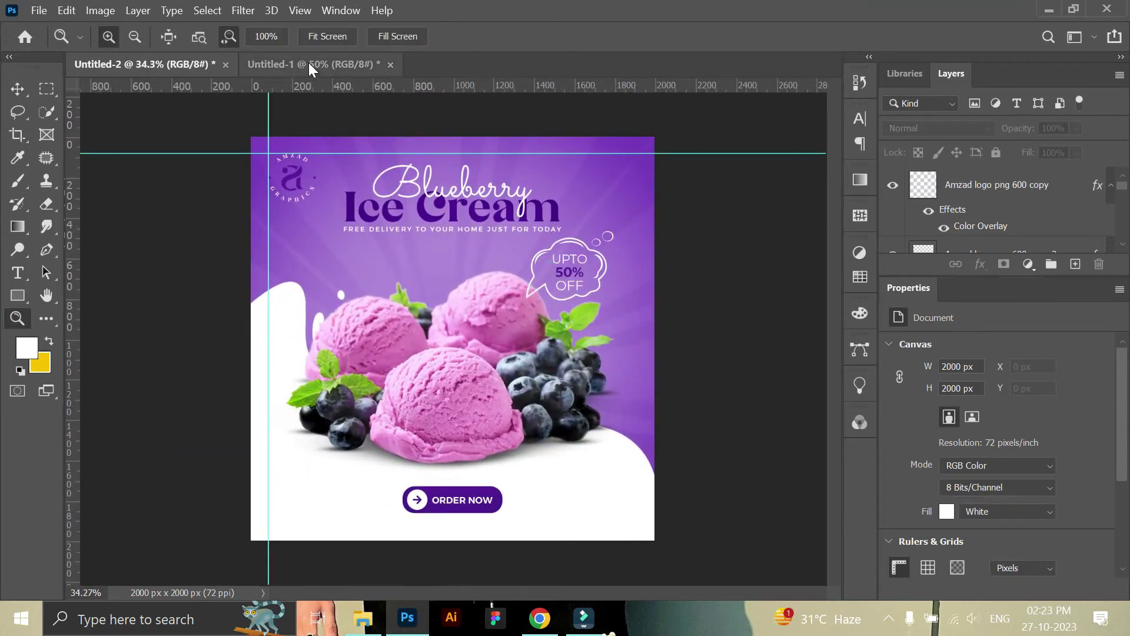
# Step: Open the pngwing scattered-blueberries image in Photoshop
pyautogui.click(308, 63)
pyautogui.click(118, 64)
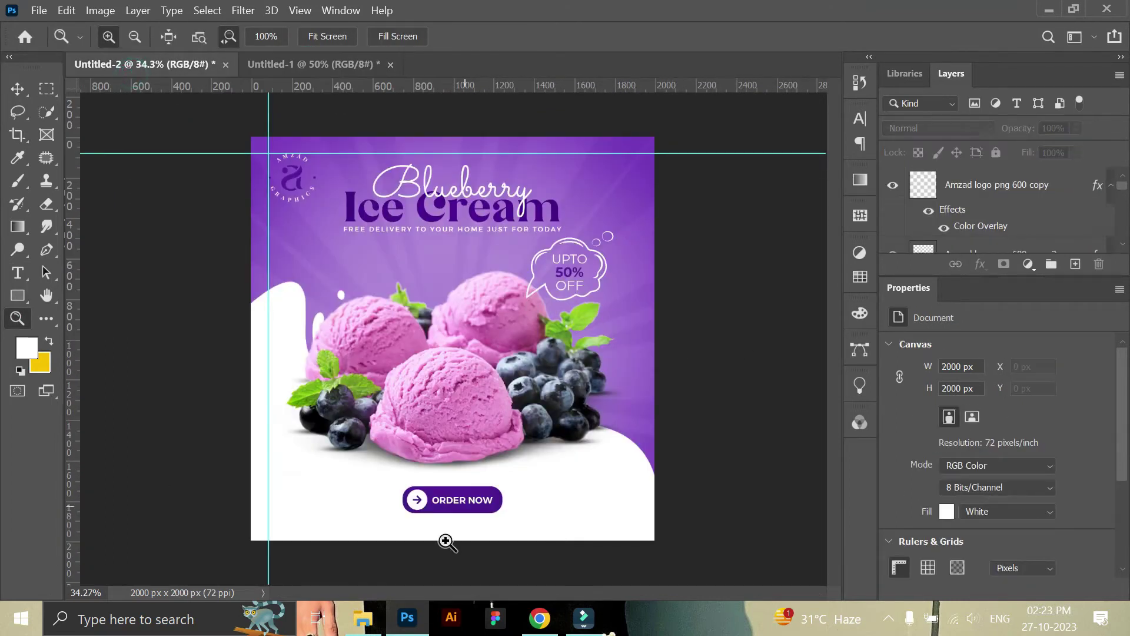
pyautogui.click(363, 618)
pyautogui.moveTo(414, 142)
pyautogui.mouseDown()
pyautogui.moveTo(412, 618)
pyautogui.moveTo(493, 61)
pyautogui.mouseUp()
# Step: Copy the top blueberry into the post beside the white shape on the left
pyautogui.moveTo(393, 140)
pyautogui.mouseDown()
pyautogui.moveTo(434, 180)
pyautogui.moveTo(298, 293)
pyautogui.mouseUp()
pyautogui.click(18, 89)
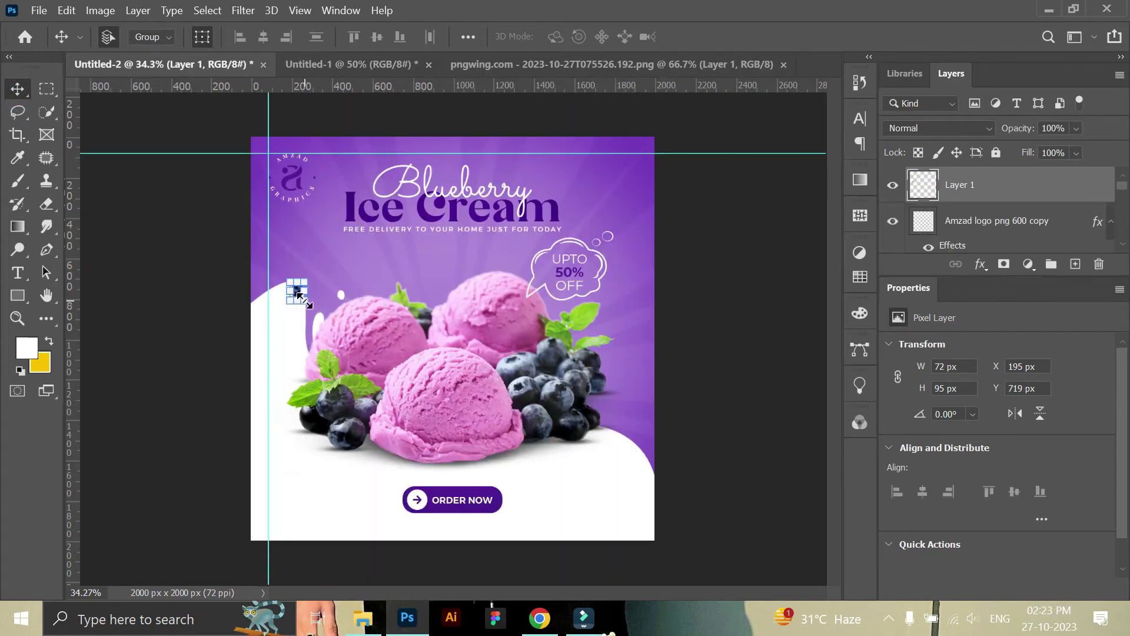
pyautogui.scroll(3, 283, 293)
pyautogui.moveTo(307, 269); pyautogui.dragTo(315, 269)
pyautogui.press('z')
pyautogui.moveTo(416, 308); pyautogui.dragTo(306, 265)
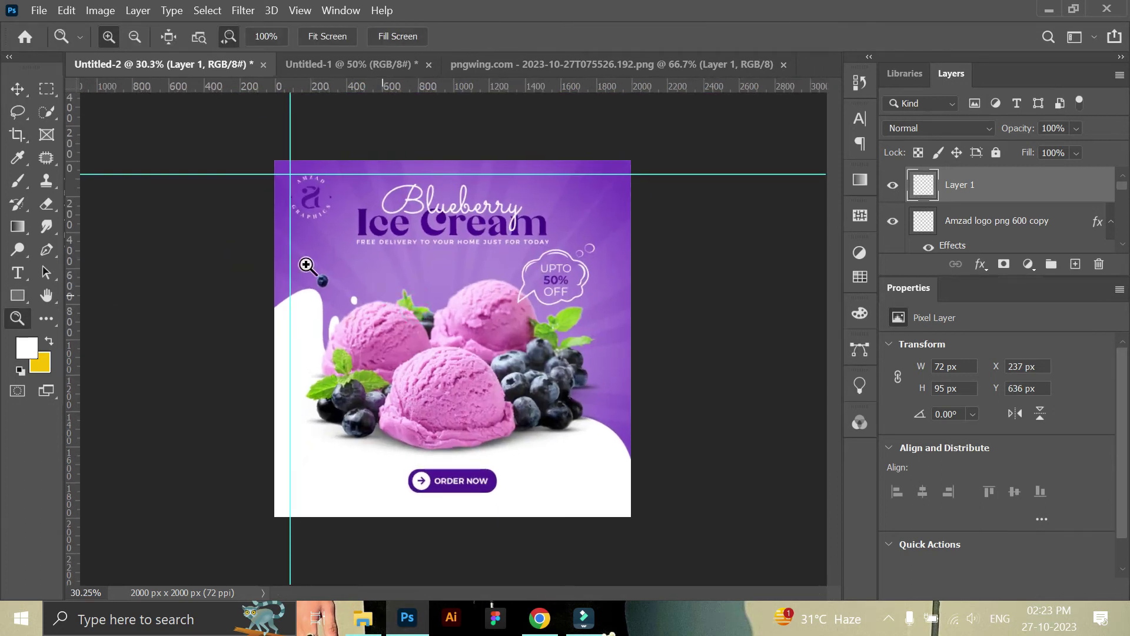
pyautogui.click(17, 90)
# Step: Copy a second single blueberry into the post and resize it
pyautogui.click(539, 64)
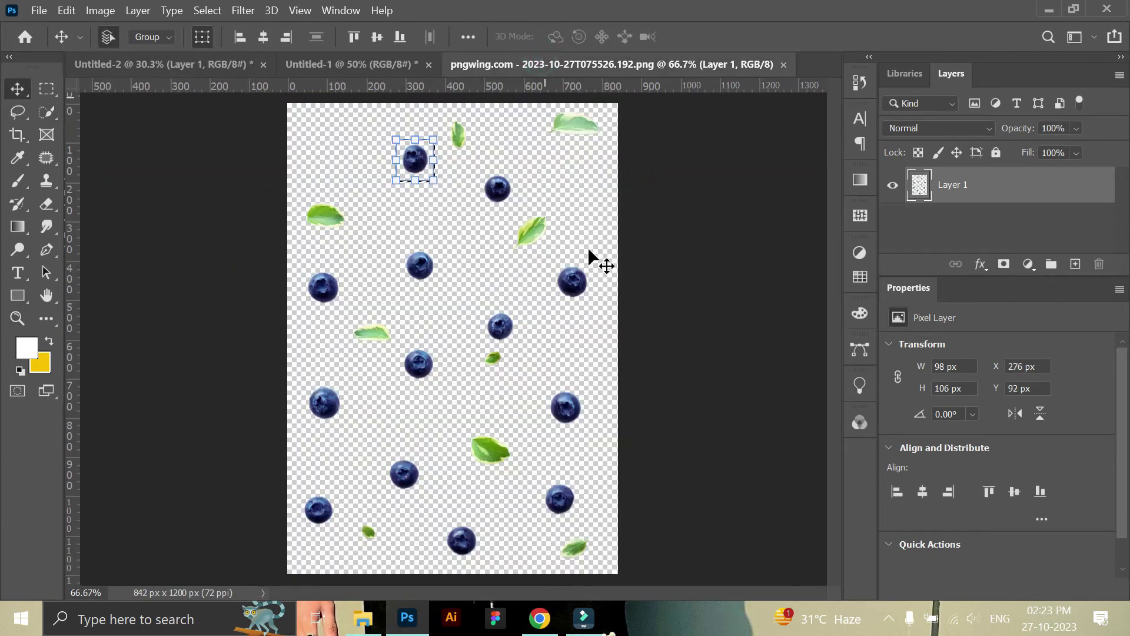
pyautogui.click(47, 91)
pyautogui.moveTo(382, 243)
pyautogui.mouseDown()
pyautogui.moveTo(442, 298)
pyautogui.moveTo(287, 65)
pyautogui.moveTo(579, 224)
pyautogui.mouseUp()
pyautogui.press('v')
pyautogui.press('Return')
pyautogui.click(727, 315)
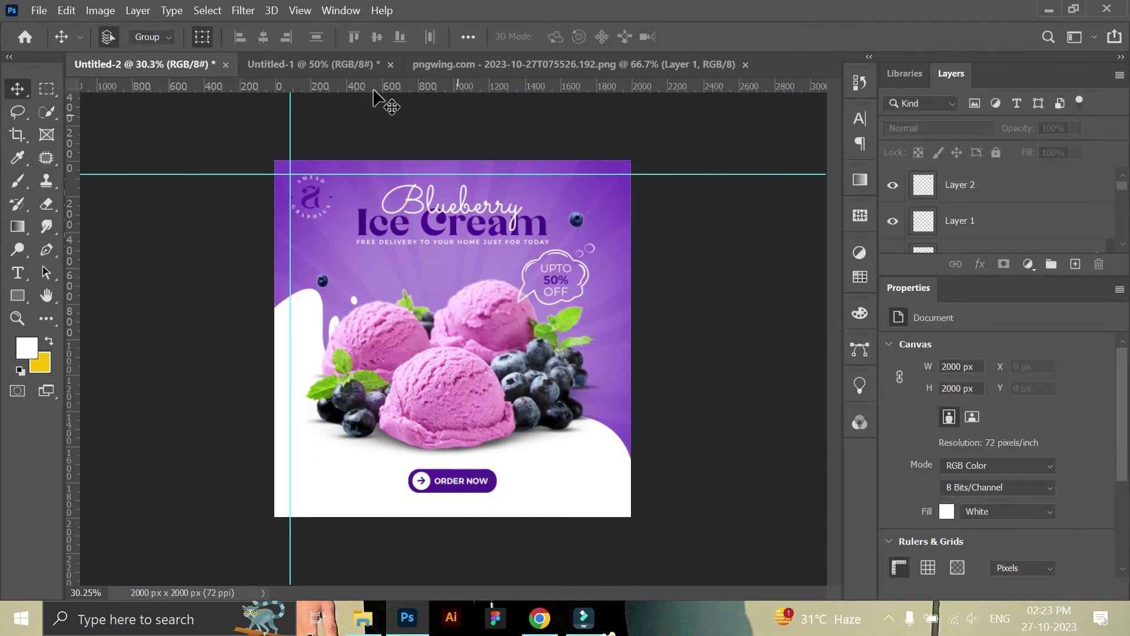
pyautogui.click(312, 65)
# Step: Copy the lower blueberry into the post, enlarge it, and shift it slightly up-left
pyautogui.click(516, 64)
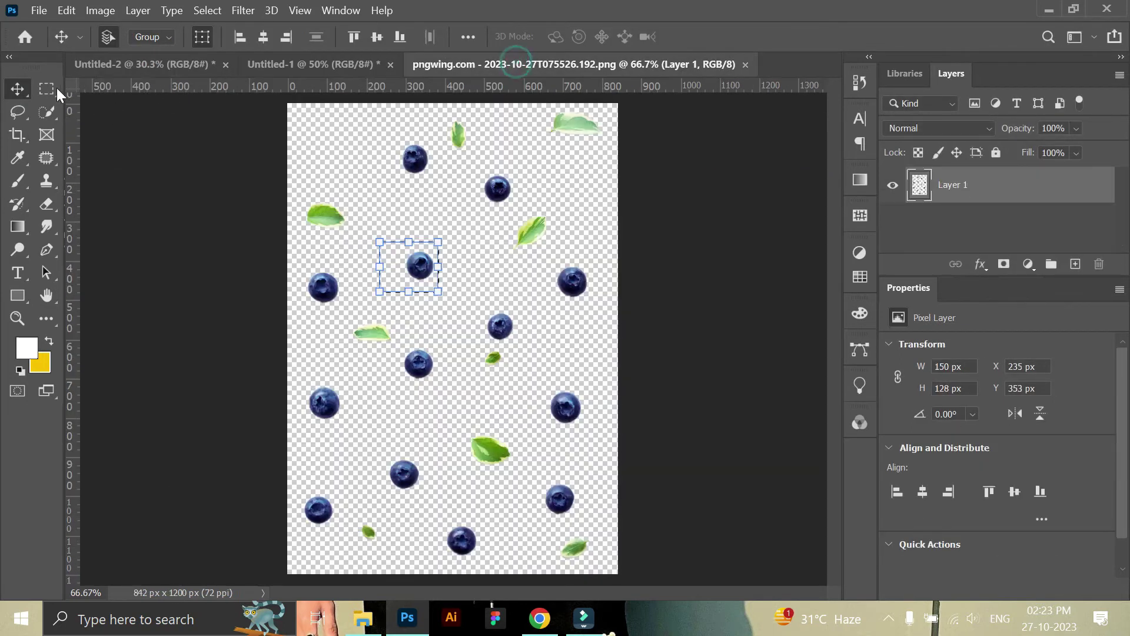
pyautogui.click(55, 88)
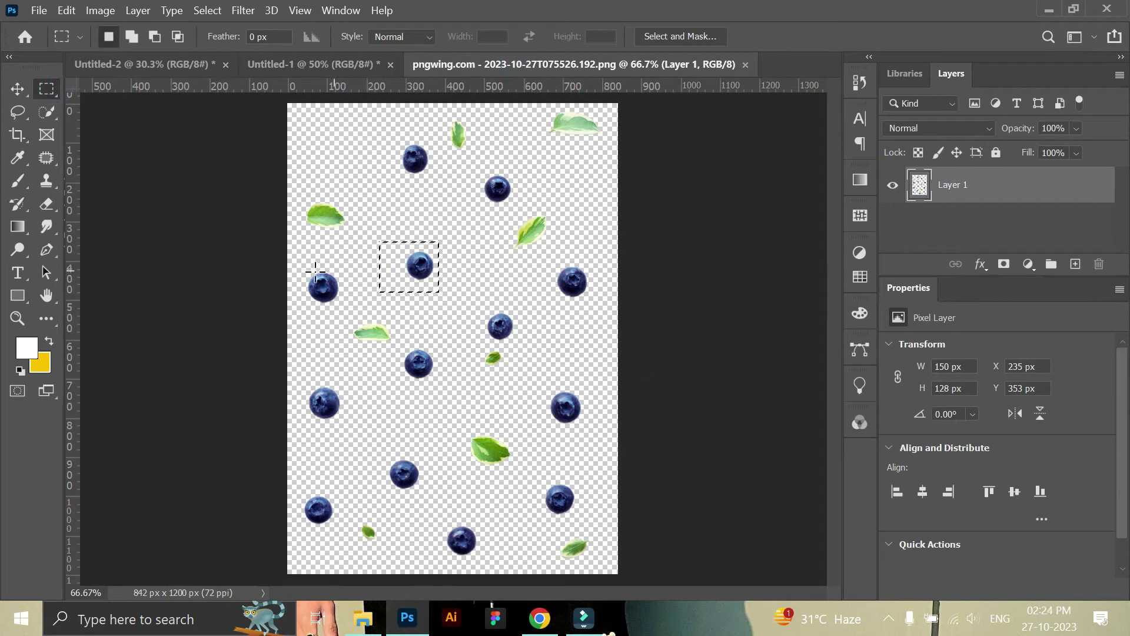
pyautogui.moveTo(299, 268); pyautogui.dragTo(343, 308)
pyautogui.moveTo(297, 386)
pyautogui.mouseDown()
pyautogui.moveTo(355, 427)
pyautogui.moveTo(214, 69)
pyautogui.moveTo(593, 481)
pyautogui.mouseUp()
pyautogui.click(17, 89)
pyautogui.hotkey('ctrl', 't')
pyautogui.click(831, 37)
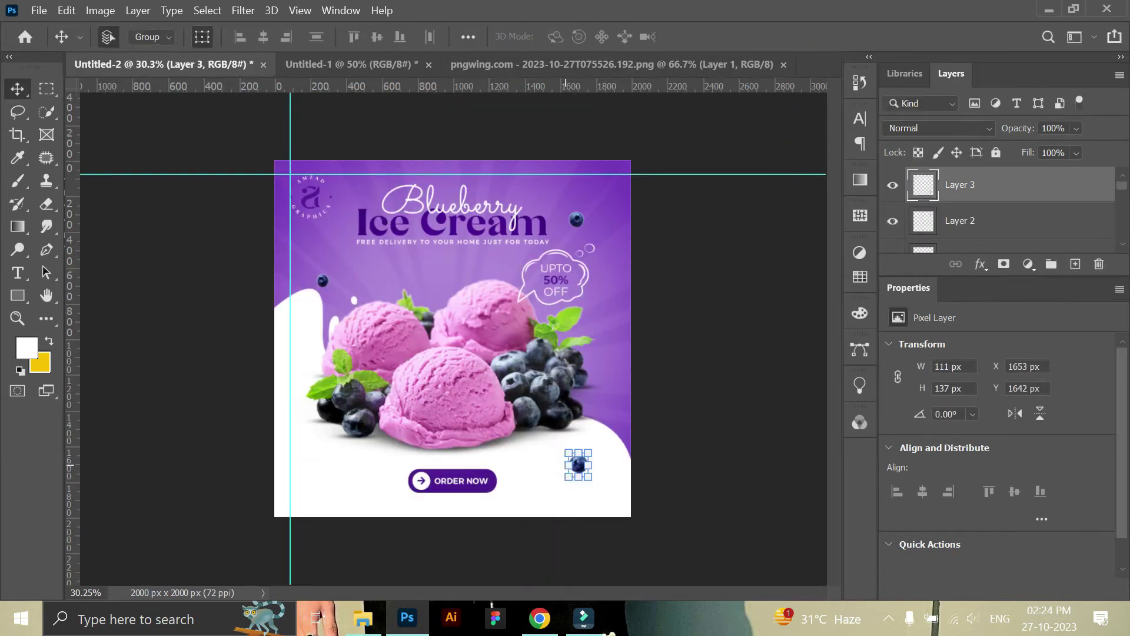
pyautogui.scroll(3, 579, 443)
pyautogui.scroll(1, 580, 443)
pyautogui.moveTo(580, 442); pyautogui.dragTo(565, 425)
pyautogui.click(780, 420)
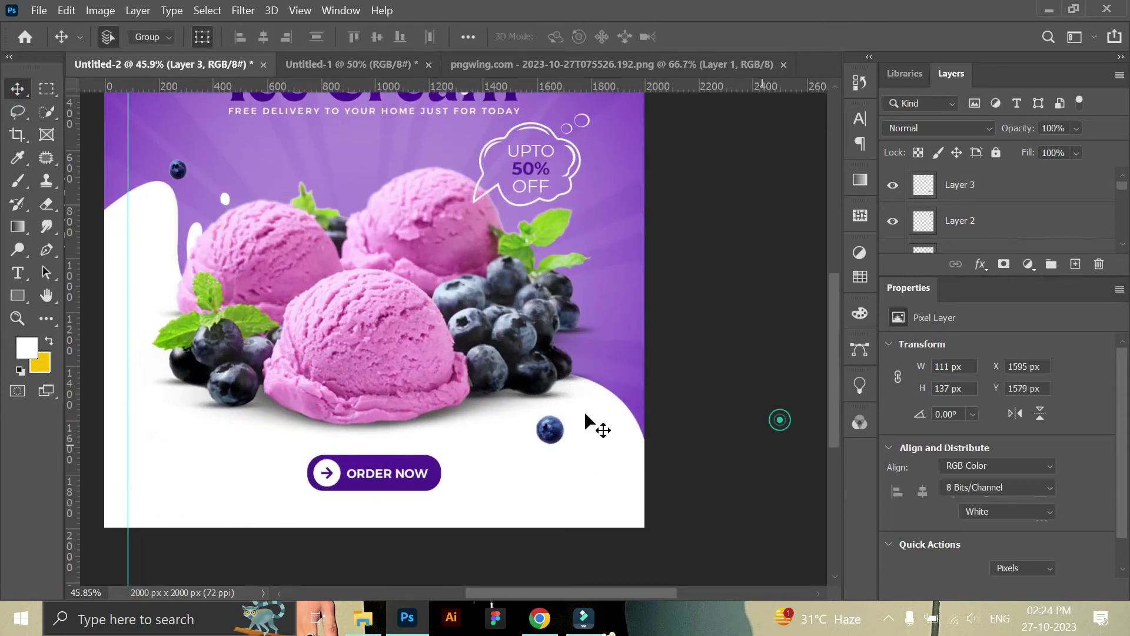
# Step: Enlarge the top-right blueberry to about 118%
pyautogui.click(17, 318)
pyautogui.scroll(-3, 424, 333)
pyautogui.scroll(2, 496, 348)
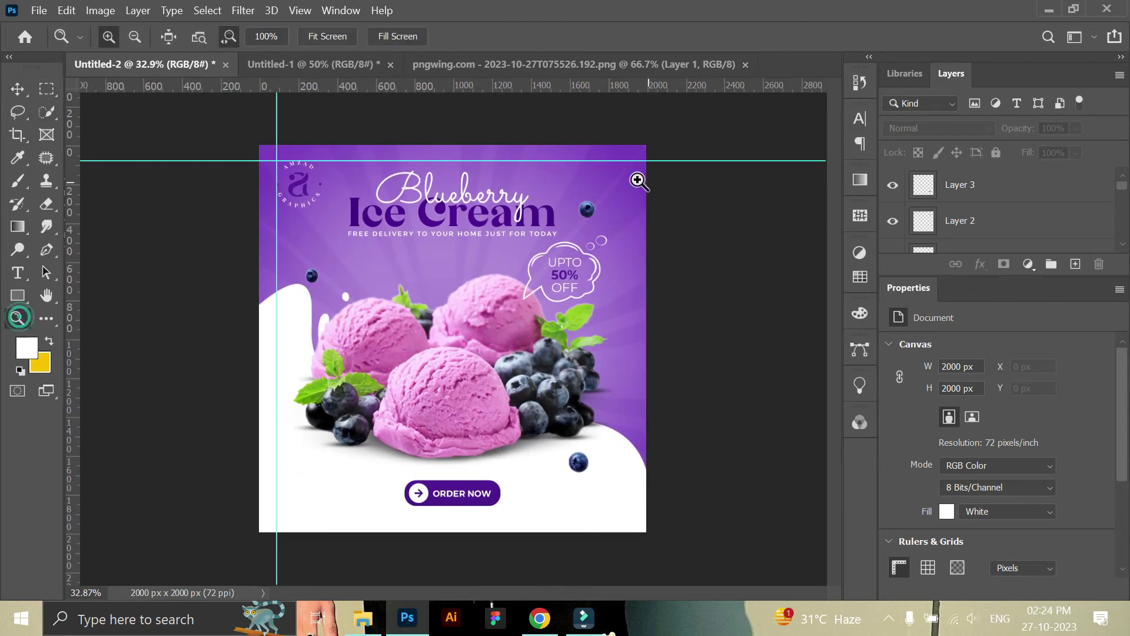
pyautogui.scroll(5, 635, 182)
pyautogui.press('v')
pyautogui.click(555, 231)
pyautogui.moveTo(569, 233); pyautogui.dragTo(633, 200)
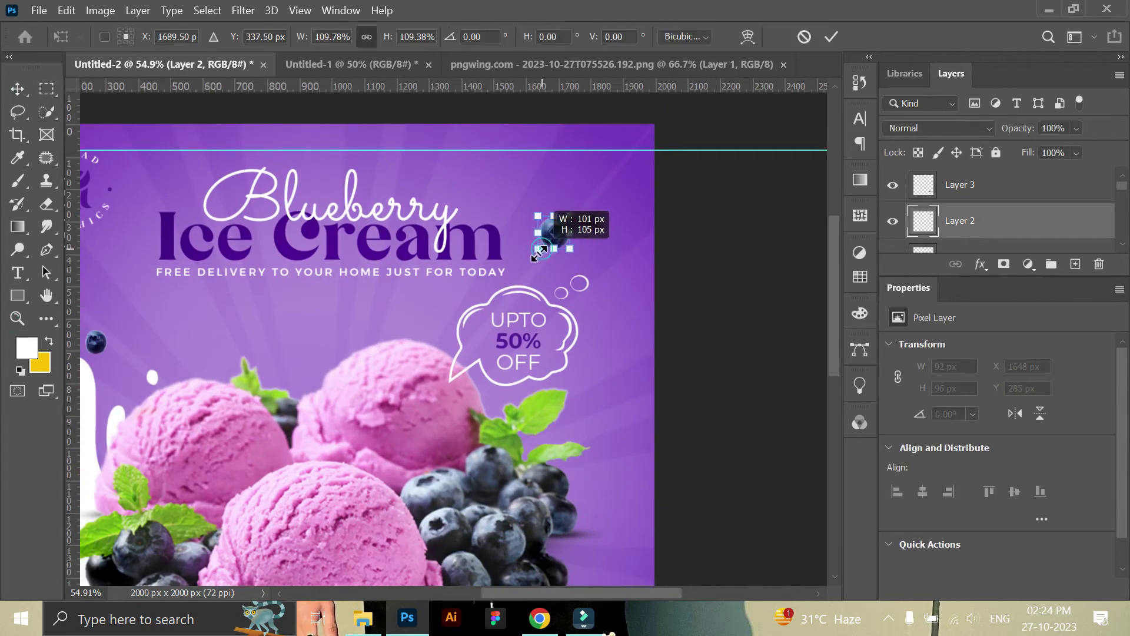
pyautogui.press('Return')
# Step: Enlarge the bottom blueberry by about 16%
pyautogui.press('z')
pyautogui.scroll(-2, 636, 333)
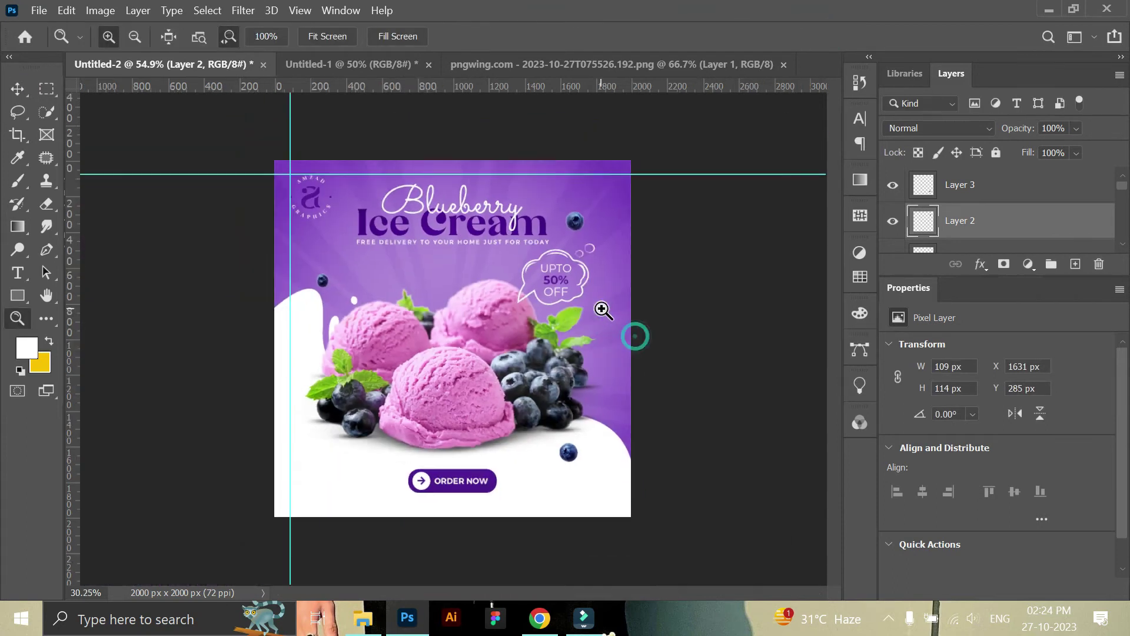
pyautogui.click(16, 92)
pyautogui.click(596, 482)
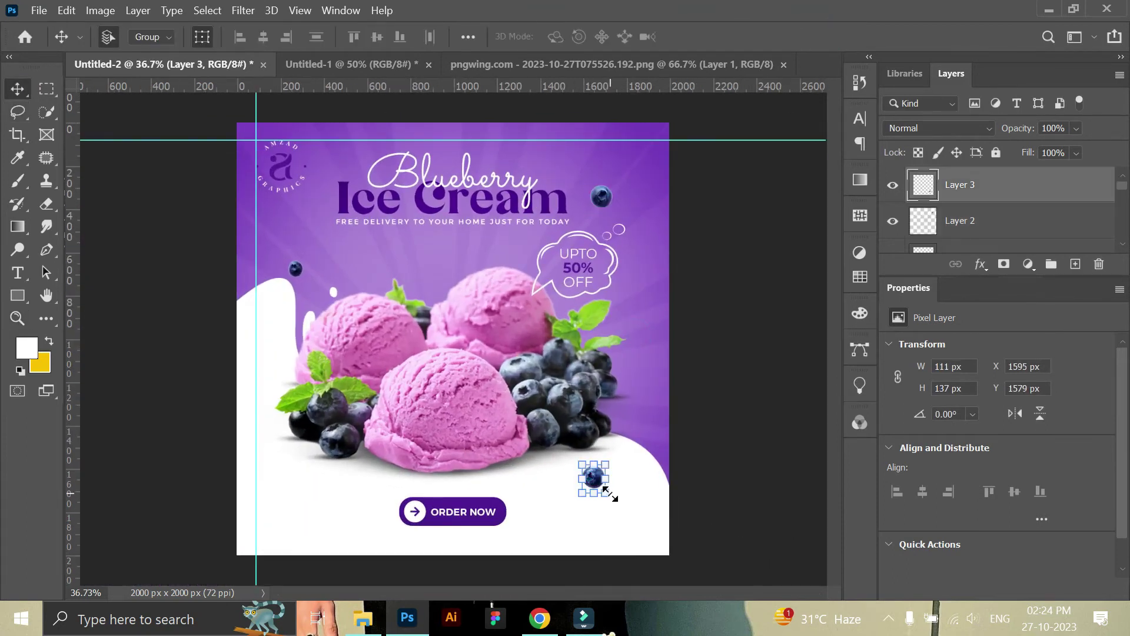
pyautogui.hotkey('ctrl', 't')
pyautogui.moveTo(611, 463); pyautogui.dragTo(613, 461)
pyautogui.press('Return')
# Step: Drag the leafy blueberry image from the blueberry Ice Cream folder onto the poster
pyautogui.click(479, 65)
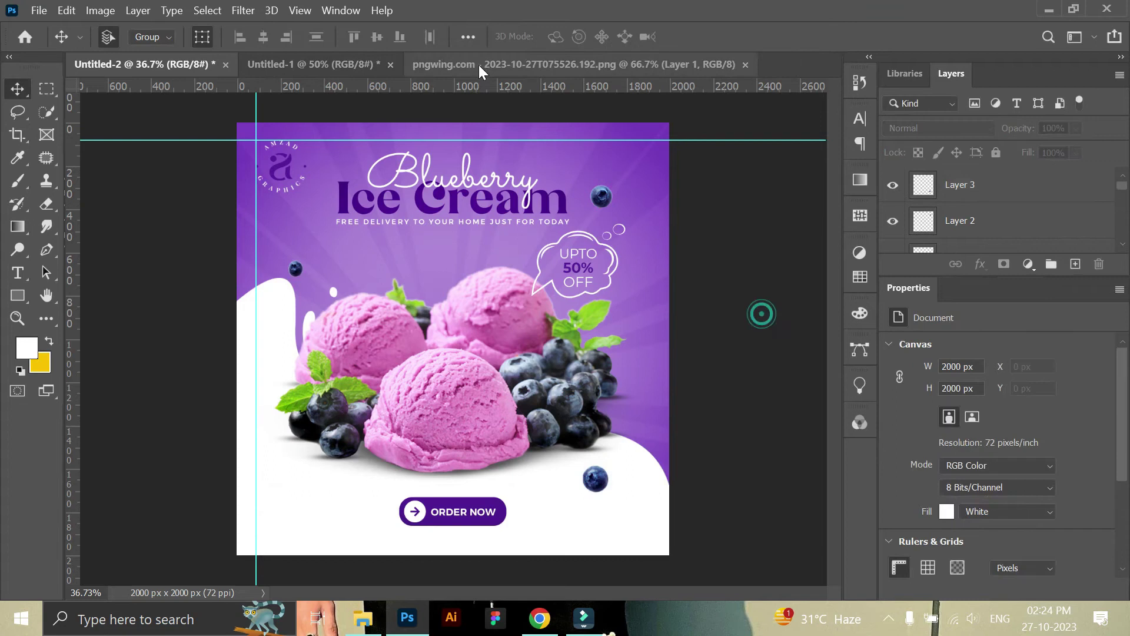
pyautogui.click(293, 63)
pyautogui.click(511, 66)
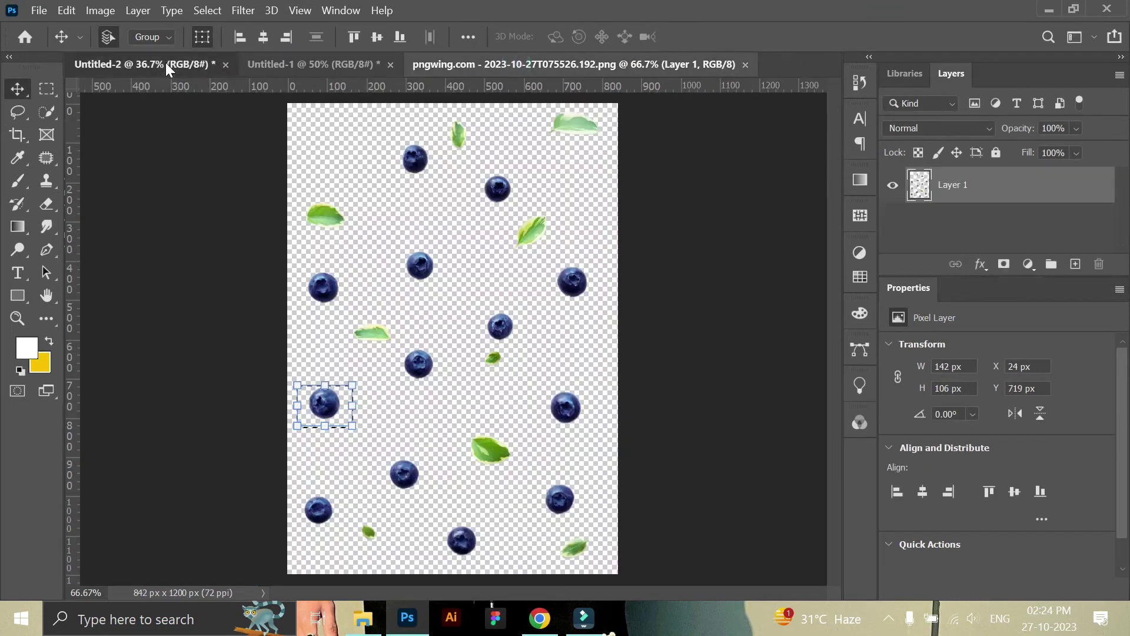
pyautogui.click(363, 618)
pyautogui.moveTo(620, 142); pyautogui.dragTo(424, 489)
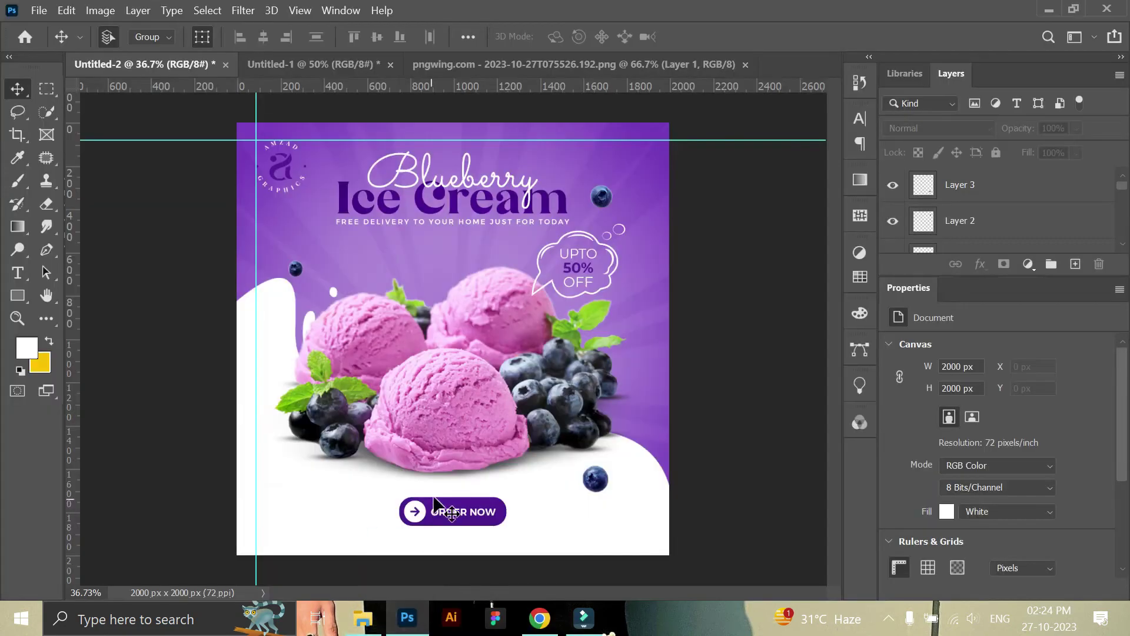
# Step: Scale the leafy cluster to about 886 x 735 px, partly off-canvas in the bottom-left corner
pyautogui.moveTo(610, 186); pyautogui.dragTo(569, 222)
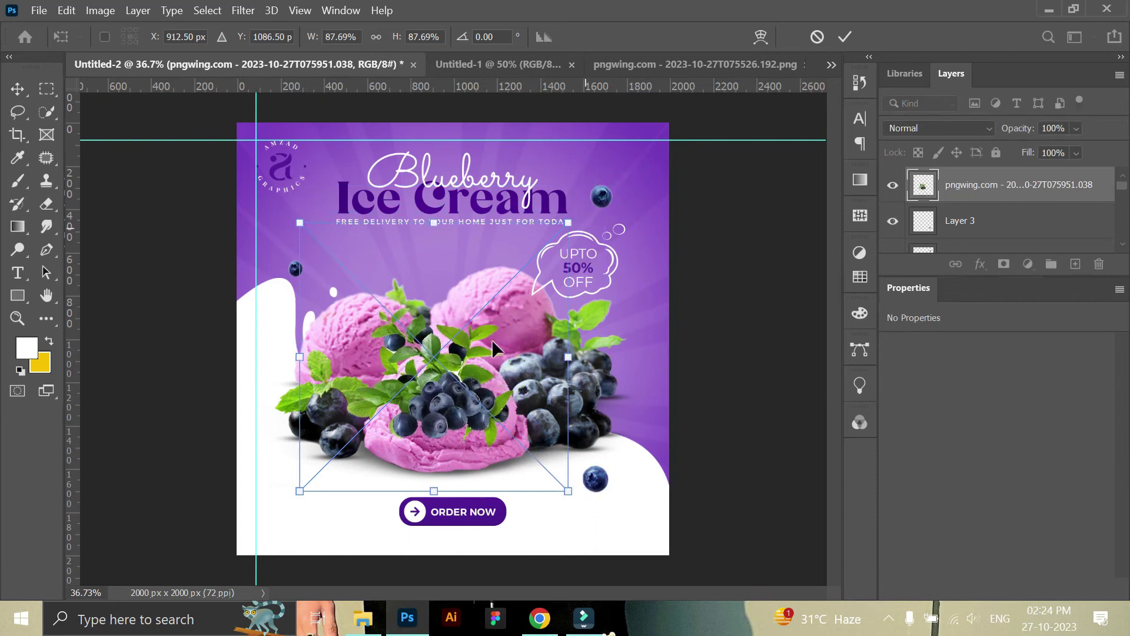
pyautogui.moveTo(474, 432)
pyautogui.mouseDown()
pyautogui.moveTo(276, 613)
pyautogui.moveTo(266, 589)
pyautogui.mouseUp()
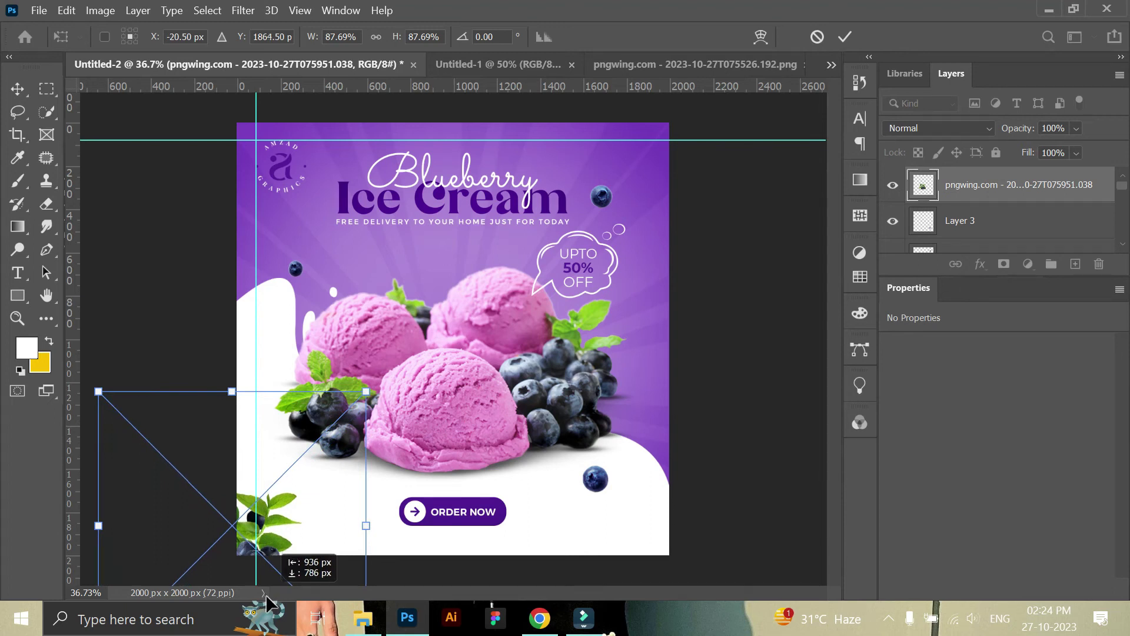
pyautogui.moveTo(365, 391); pyautogui.dragTo(402, 361)
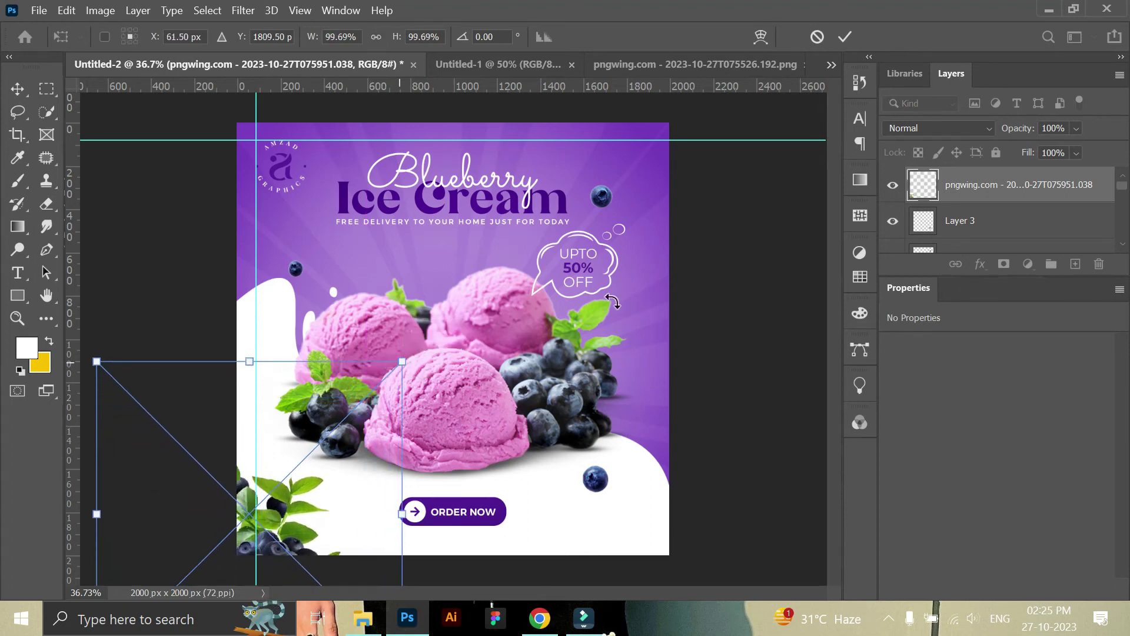
pyautogui.click(846, 36)
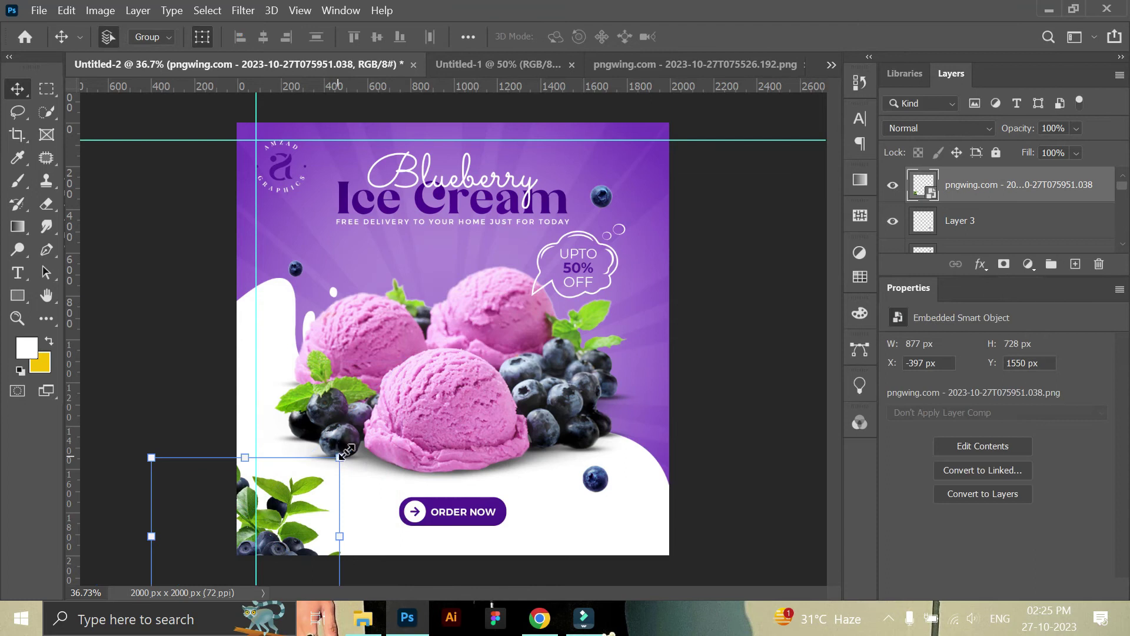
pyautogui.moveTo(347, 451); pyautogui.dragTo(414, 346)
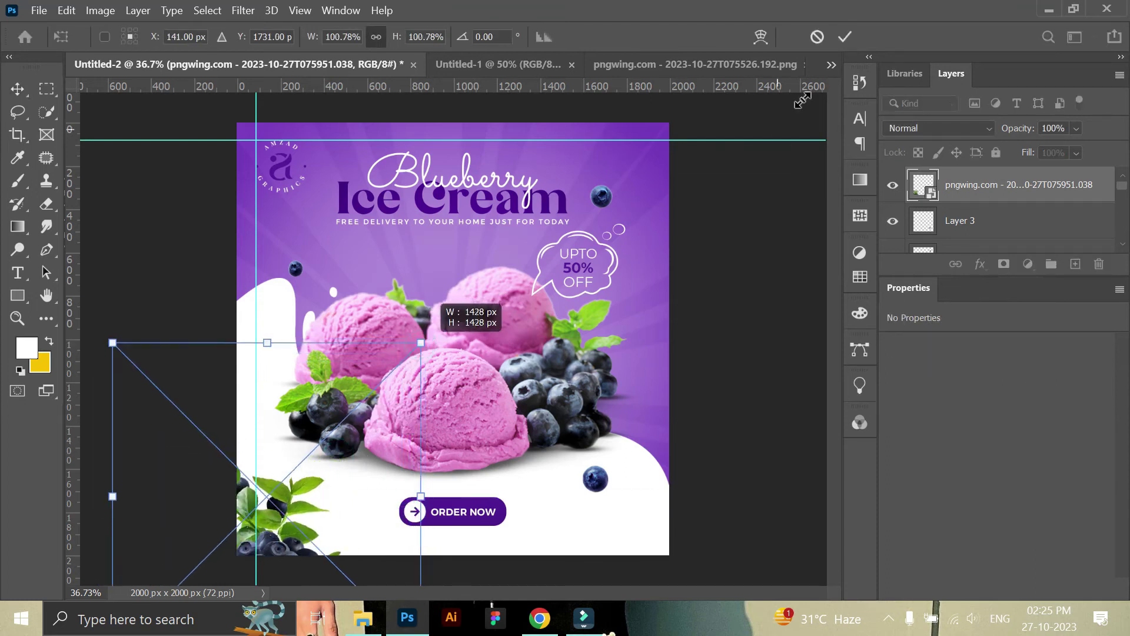
pyautogui.click(845, 37)
pyautogui.moveTo(284, 529); pyautogui.dragTo(216, 583)
# Step: Apply a Gaussian Blur to the leaf cluster and enlarge it slightly
pyautogui.click(242, 10)
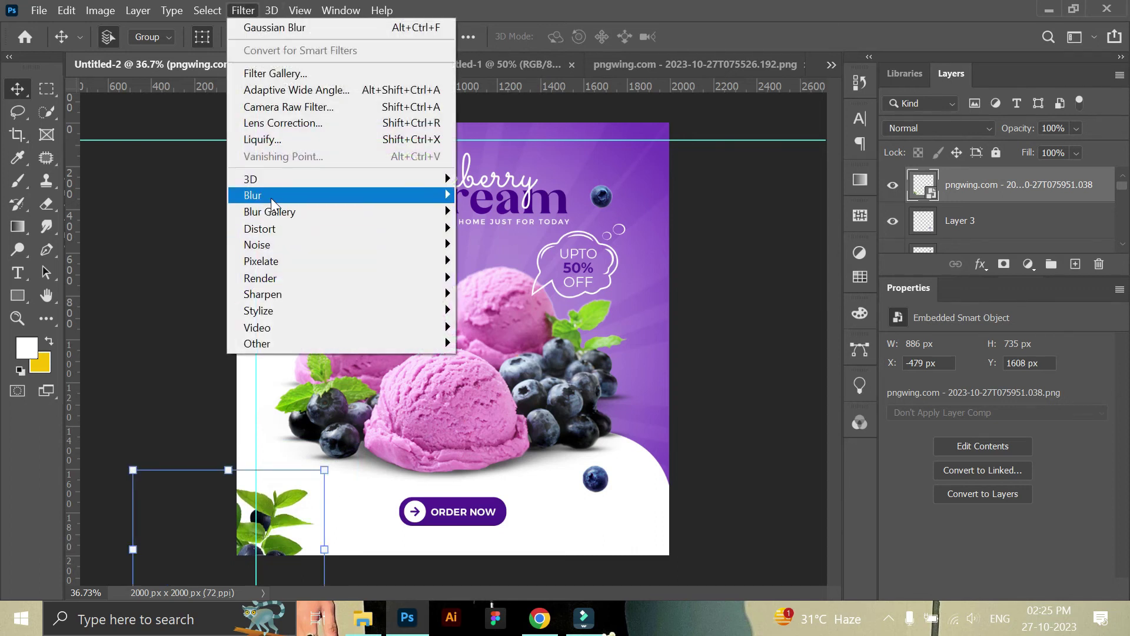
pyautogui.click(489, 257)
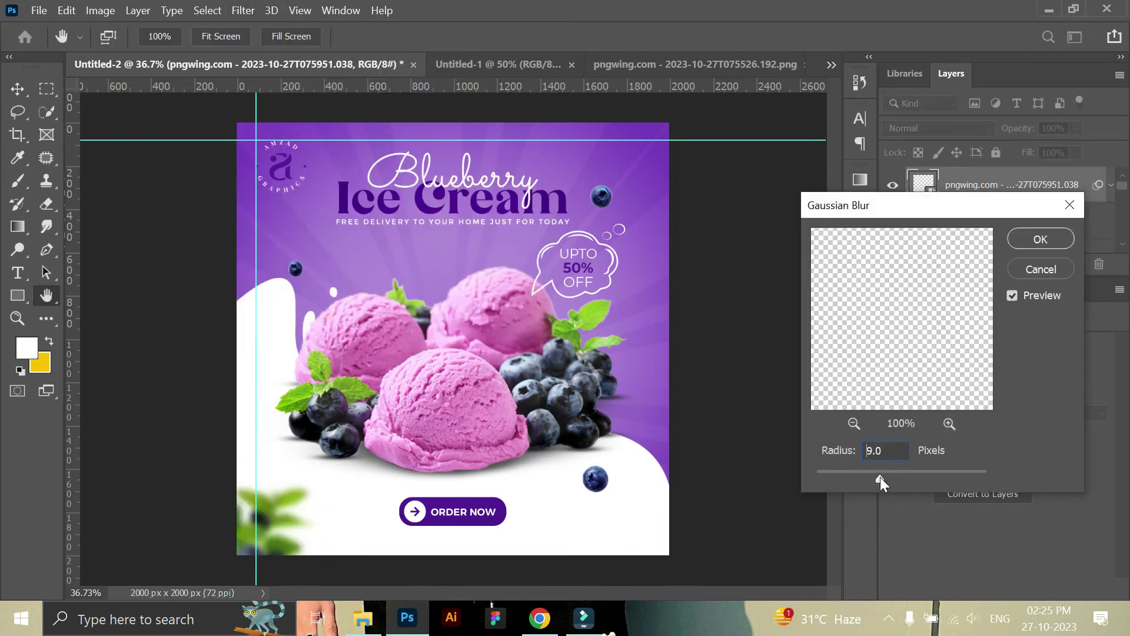
pyautogui.click(1040, 239)
pyautogui.moveTo(332, 464); pyautogui.dragTo(388, 381)
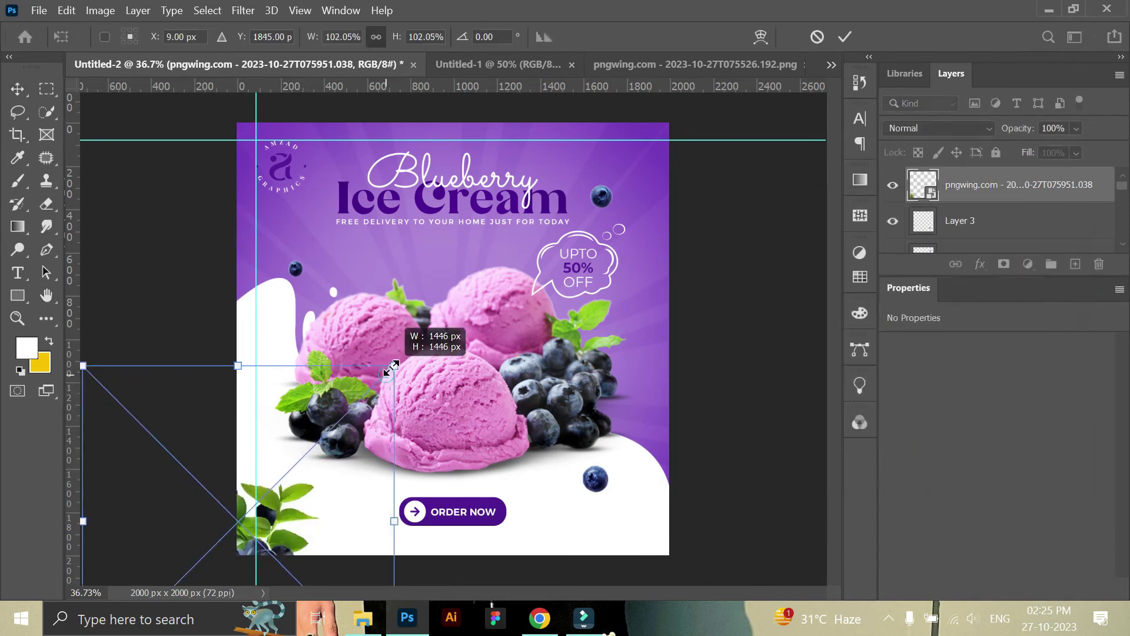
pyautogui.click(846, 36)
# Step: Enlarge the blurred cluster to about 110%, reapply the blur, and settle it bottom-left
pyautogui.moveTo(279, 548); pyautogui.dragTo(305, 517)
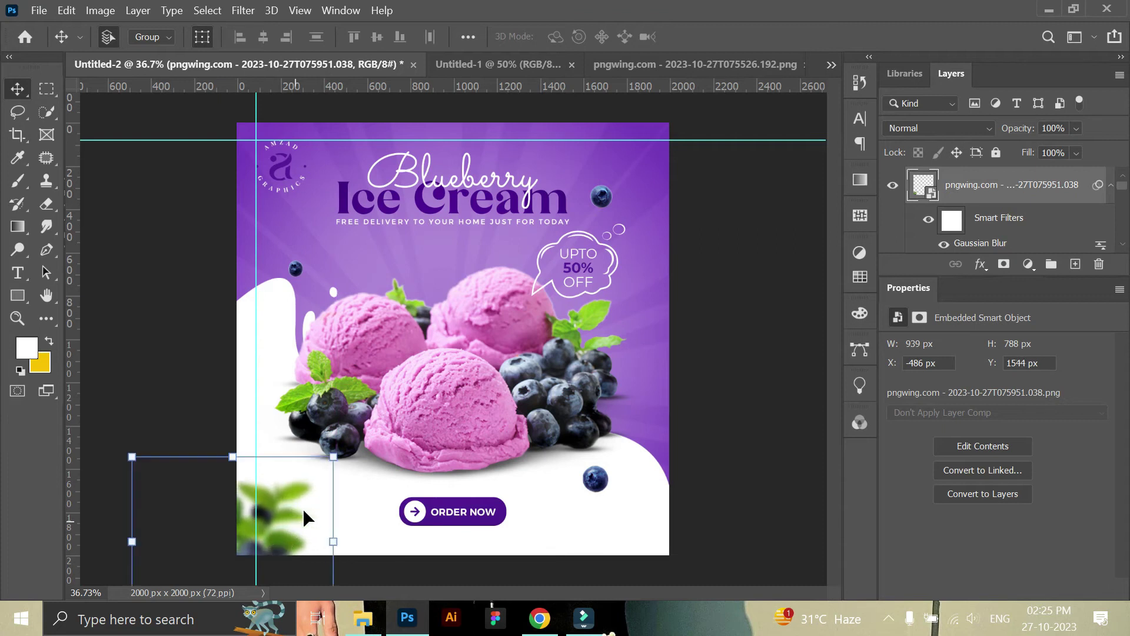
pyautogui.moveTo(333, 456); pyautogui.dragTo(427, 343)
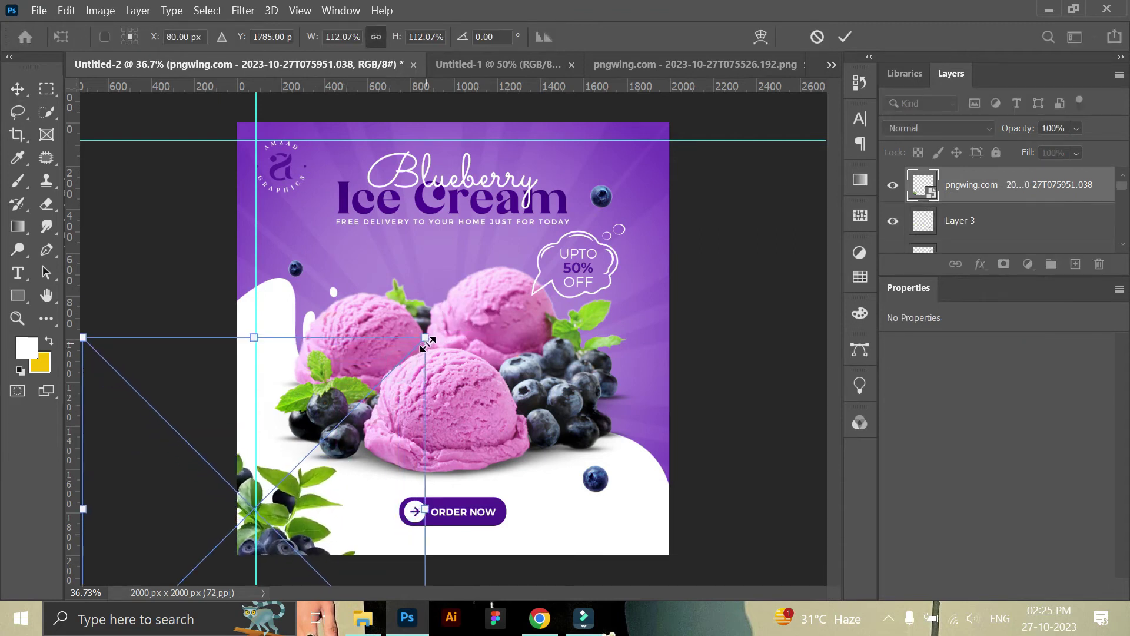
pyautogui.click(846, 36)
pyautogui.hotkey('ctrl', 'f')
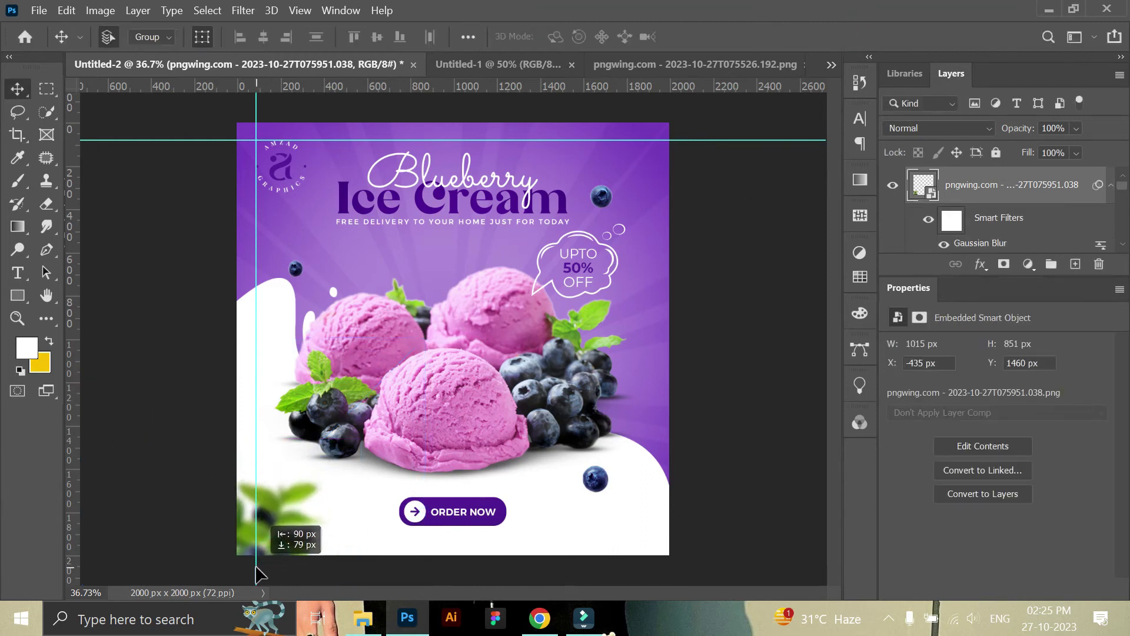
pyautogui.moveTo(277, 556); pyautogui.dragTo(257, 574)
# Step: Tilt the leaf cluster slightly, lower it, and duplicate the layer toward the poster's top
pyautogui.hotkey('ctrl', 't')
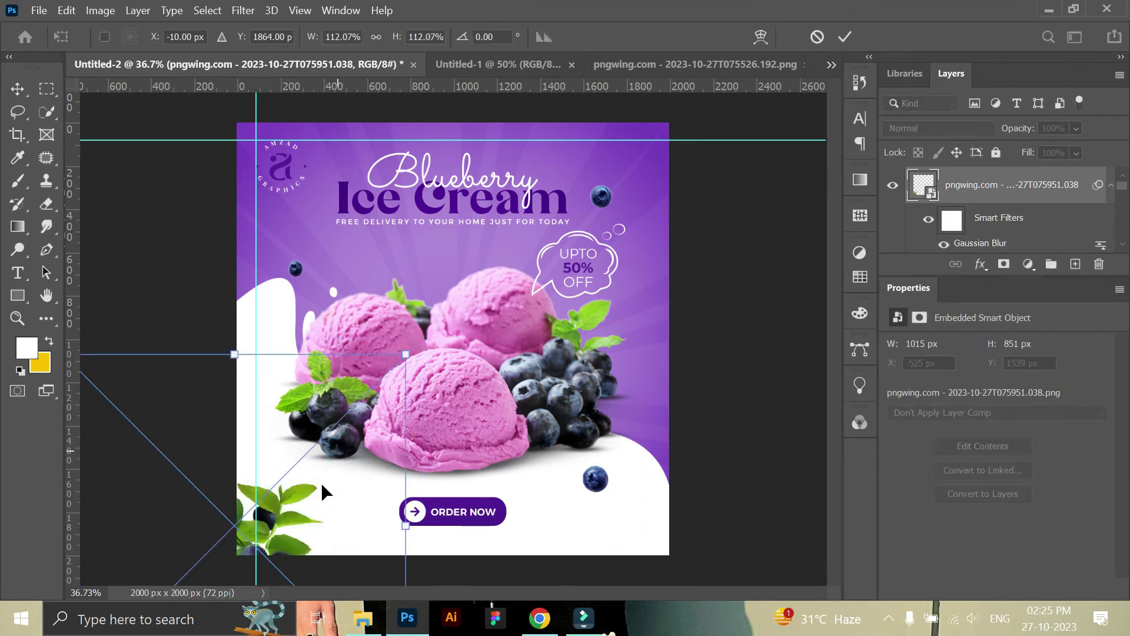
pyautogui.moveTo(419, 352); pyautogui.dragTo(401, 321)
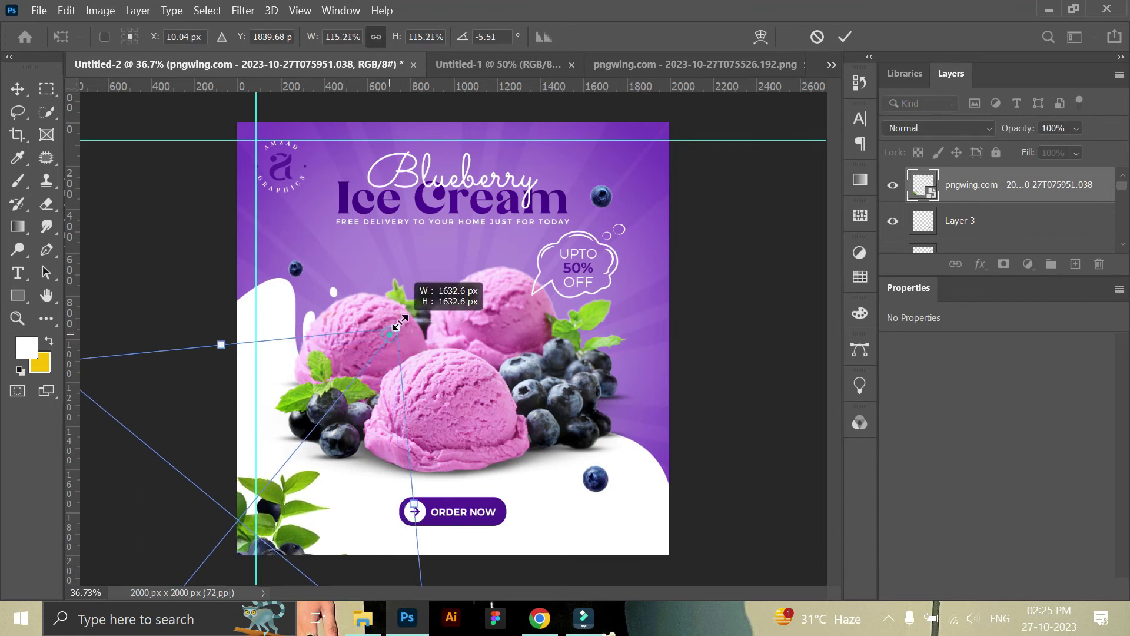
pyautogui.click(844, 37)
pyautogui.moveTo(276, 532); pyautogui.dragTo(275, 554)
pyautogui.moveTo(1011, 184); pyautogui.dragTo(1075, 263)
pyautogui.moveTo(273, 521); pyautogui.dragTo(493, 198)
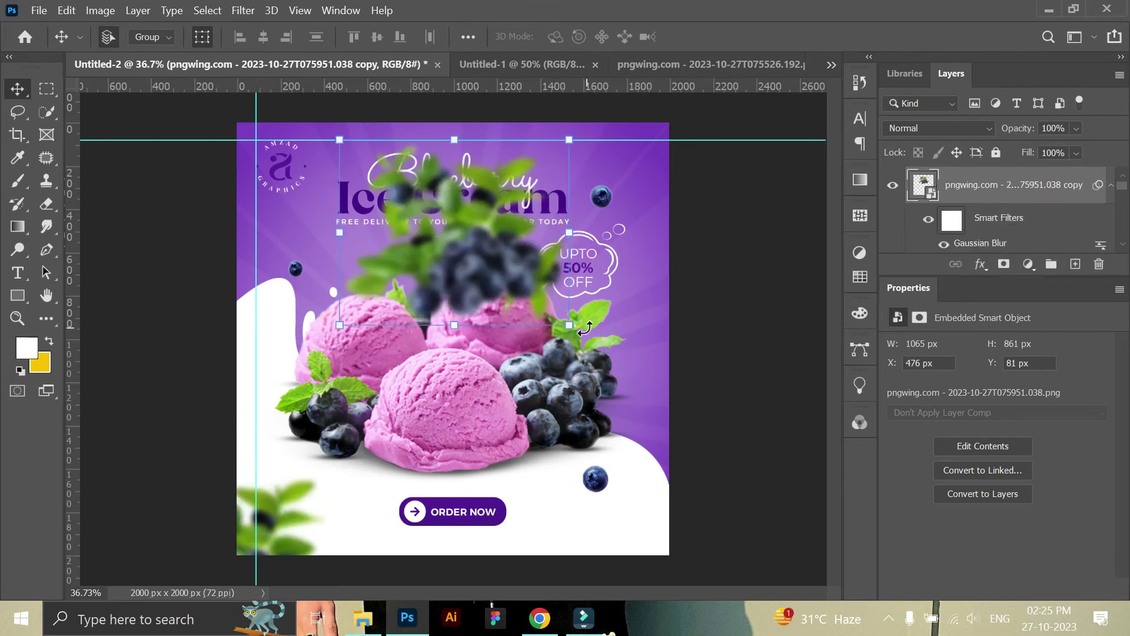
# Step: Scale the leaf copy to 115.74%, rotate it 58.3°, and tuck it into the top-right corner
pyautogui.moveTo(587, 336)
pyautogui.mouseDown()
pyautogui.moveTo(605, 353)
pyautogui.moveTo(399, 434)
pyautogui.mouseUp()
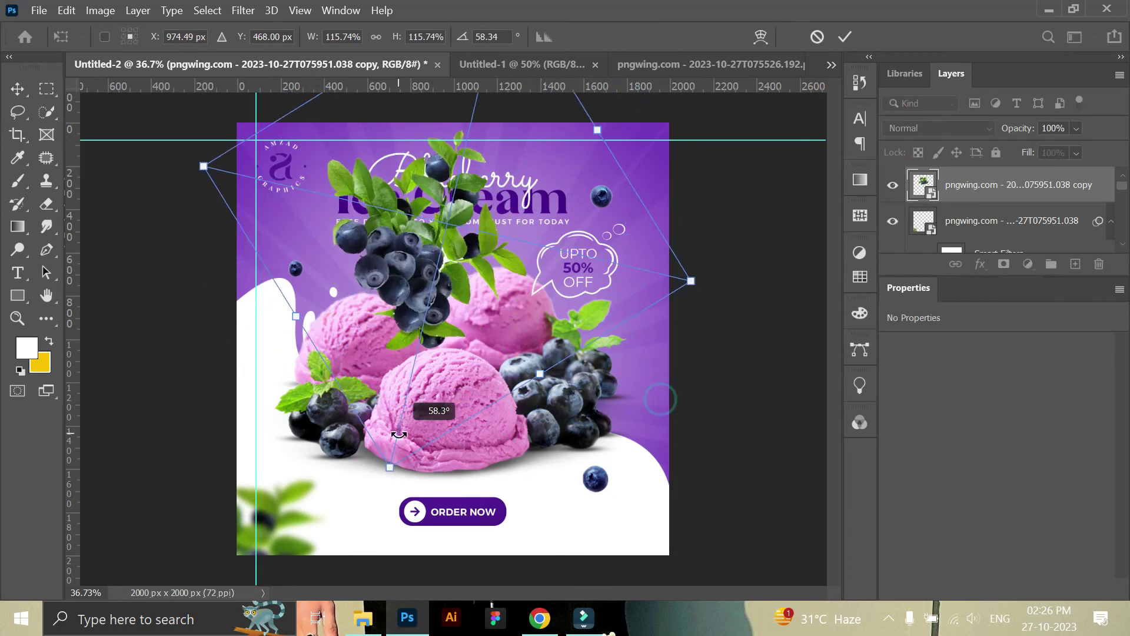
pyautogui.moveTo(410, 334); pyautogui.dragTo(643, 150)
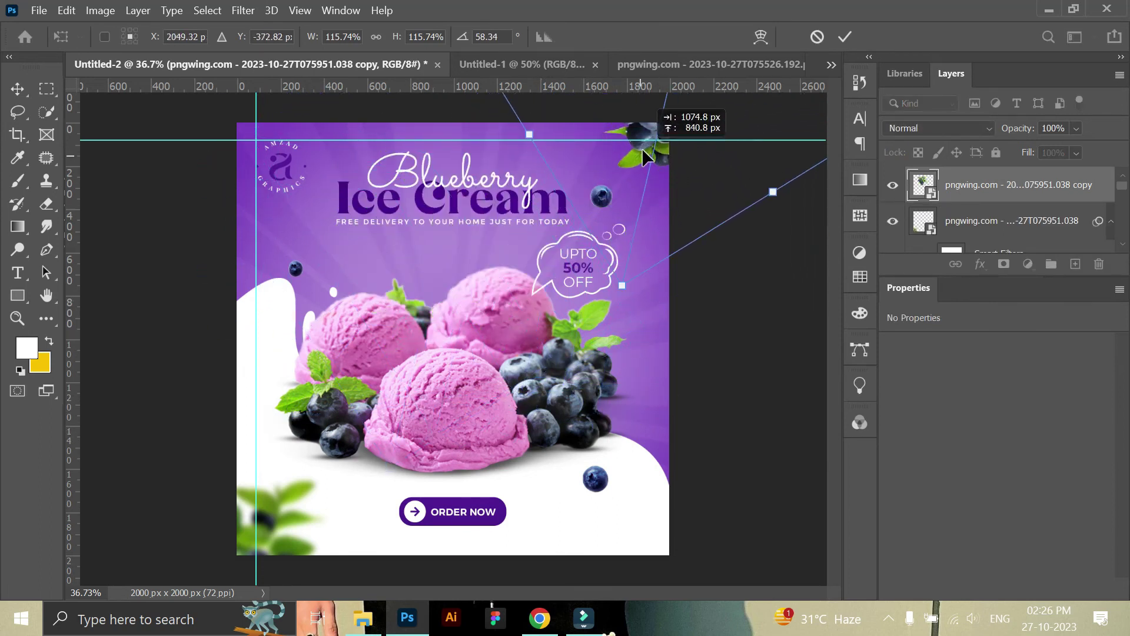
pyautogui.click(845, 36)
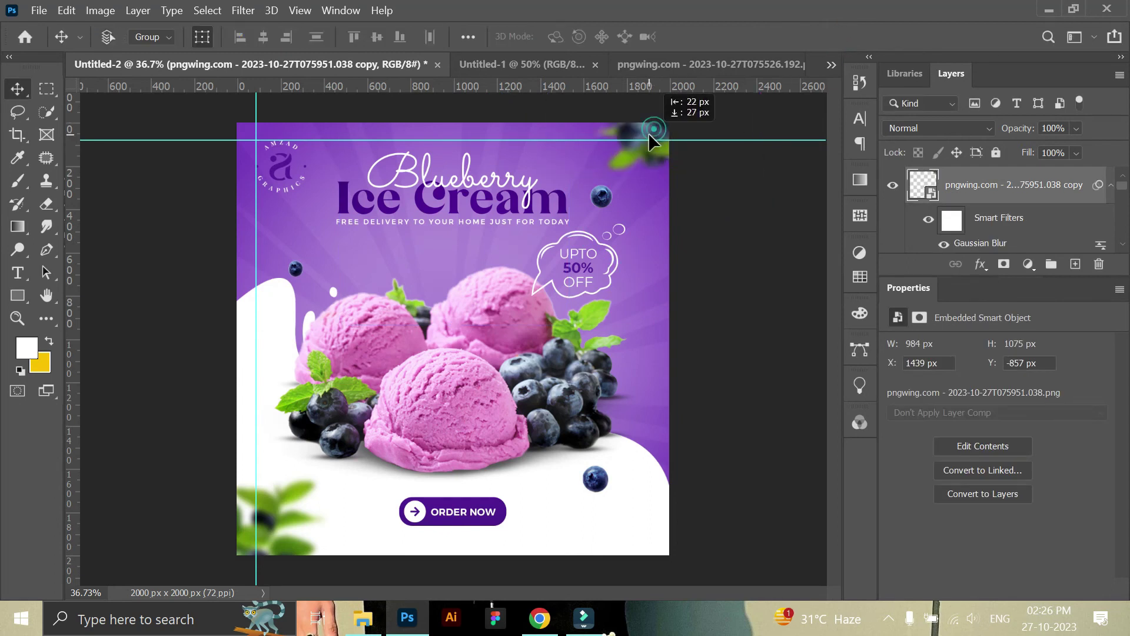
pyautogui.moveTo(651, 126); pyautogui.dragTo(648, 140)
pyautogui.click(734, 286)
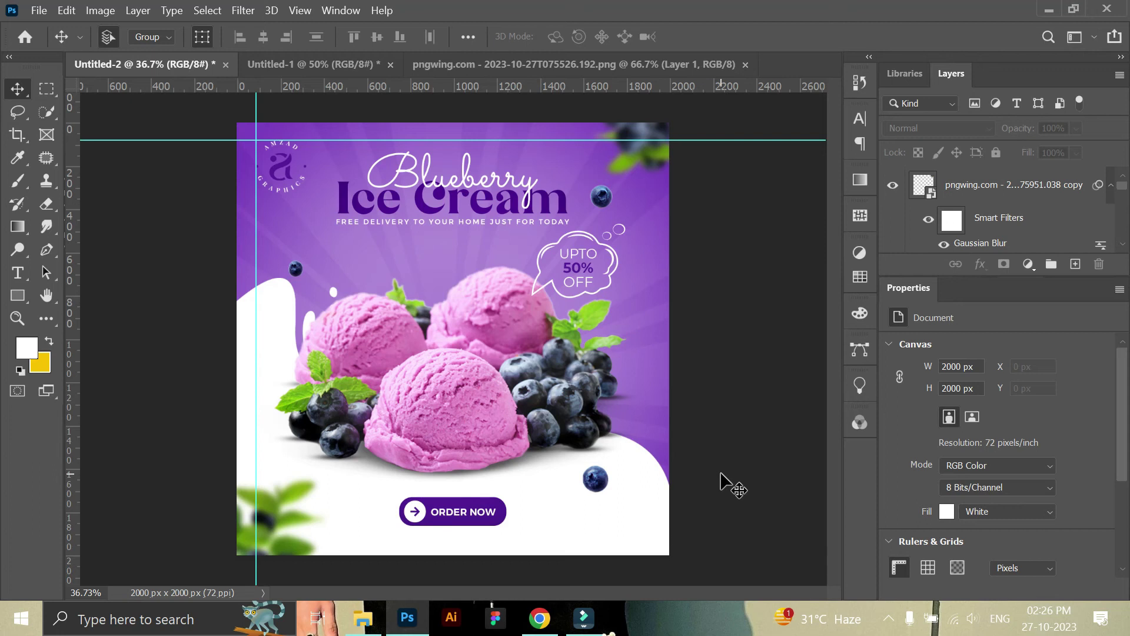
# Step: Zoom into the poster's upper area and lock the Overlay layer
pyautogui.click(17, 318)
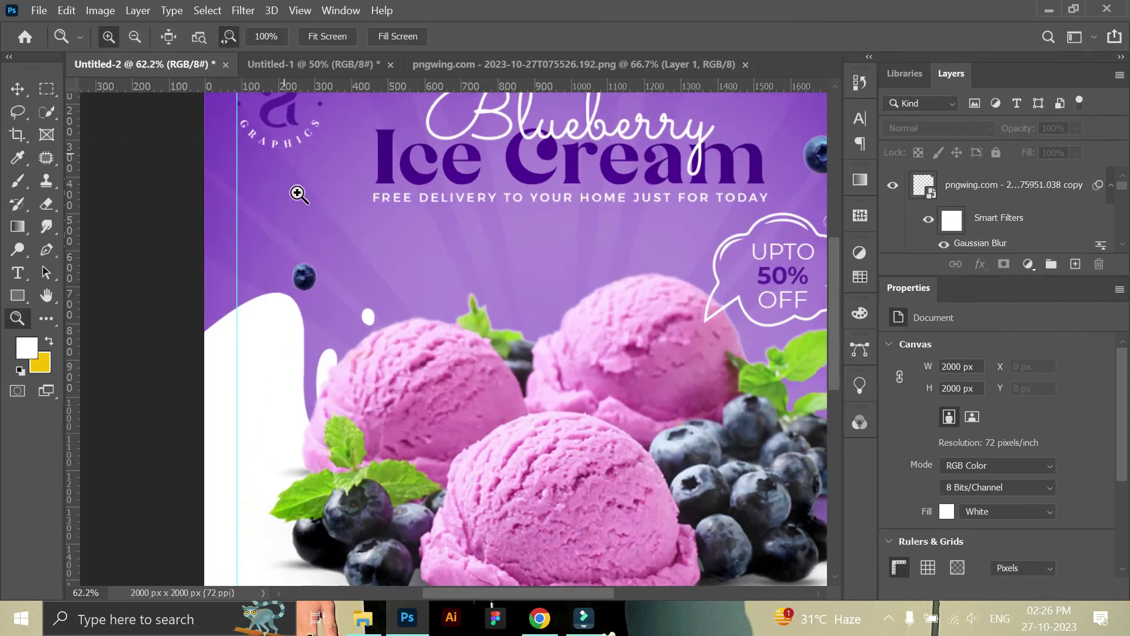
pyautogui.click(434, 289)
pyautogui.press('v')
pyautogui.click(630, 280)
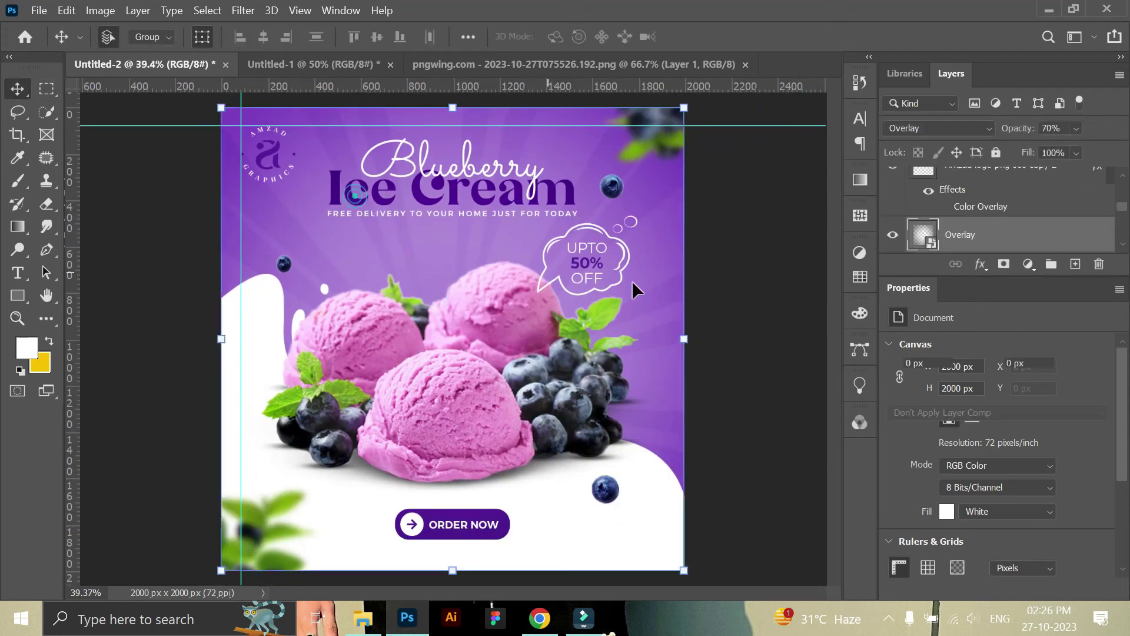
pyautogui.hotkey('ctrl', '/')
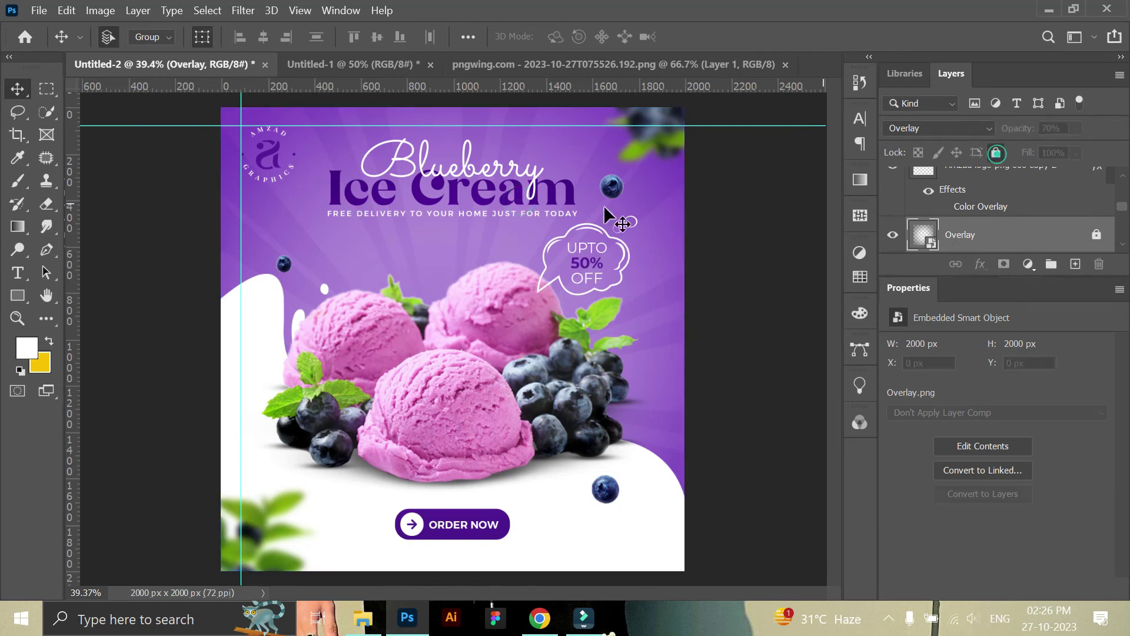
# Step: Recolour the Ice Cream title to purple 521b95 sampled from the ORDER NOW button
pyautogui.click(556, 200)
pyautogui.click(1018, 487)
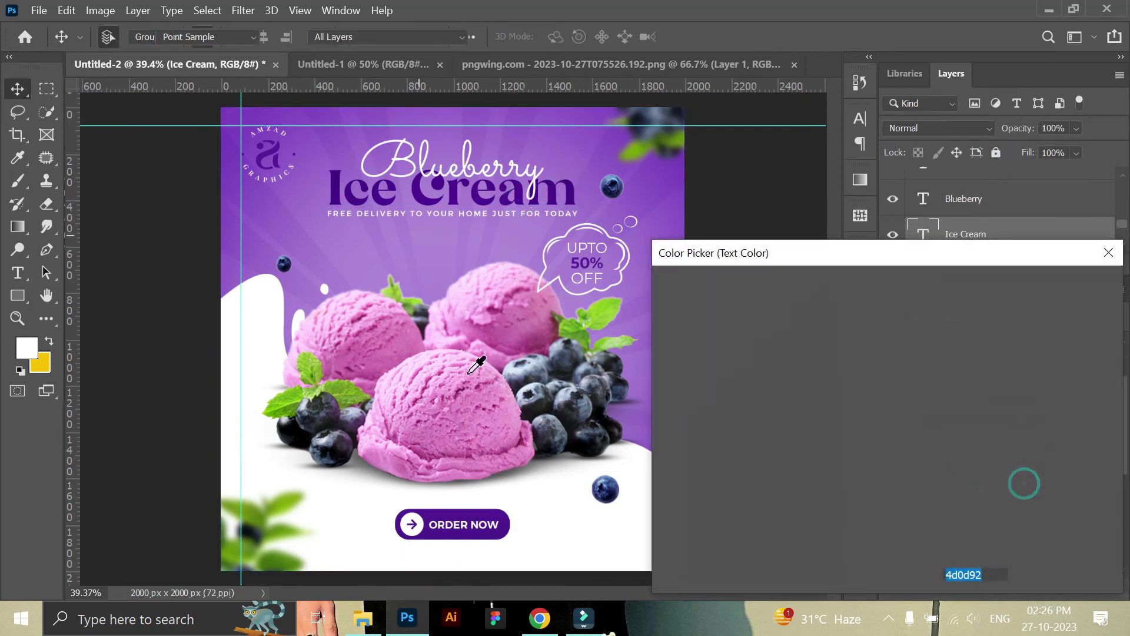
pyautogui.click(478, 511)
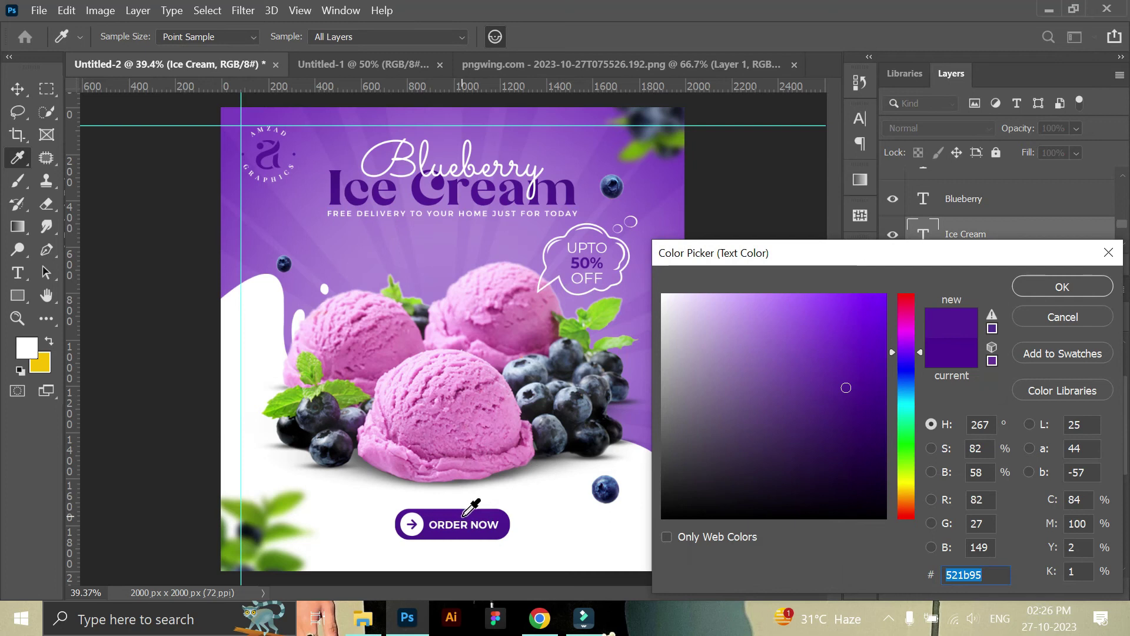
pyautogui.click(1063, 288)
pyautogui.click(267, 160)
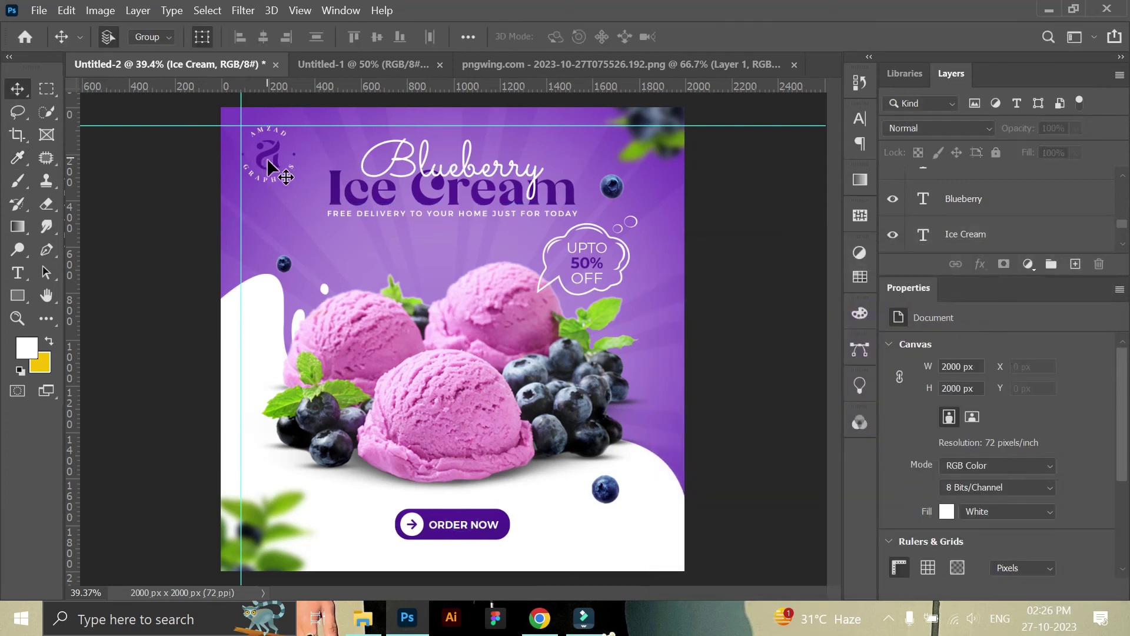
# Step: Add a dark purple (511b94) Color Overlay effect to the logo copy
pyautogui.click(980, 265)
pyautogui.click(1011, 386)
pyautogui.moveTo(1020, 199); pyautogui.dragTo(1129, 217)
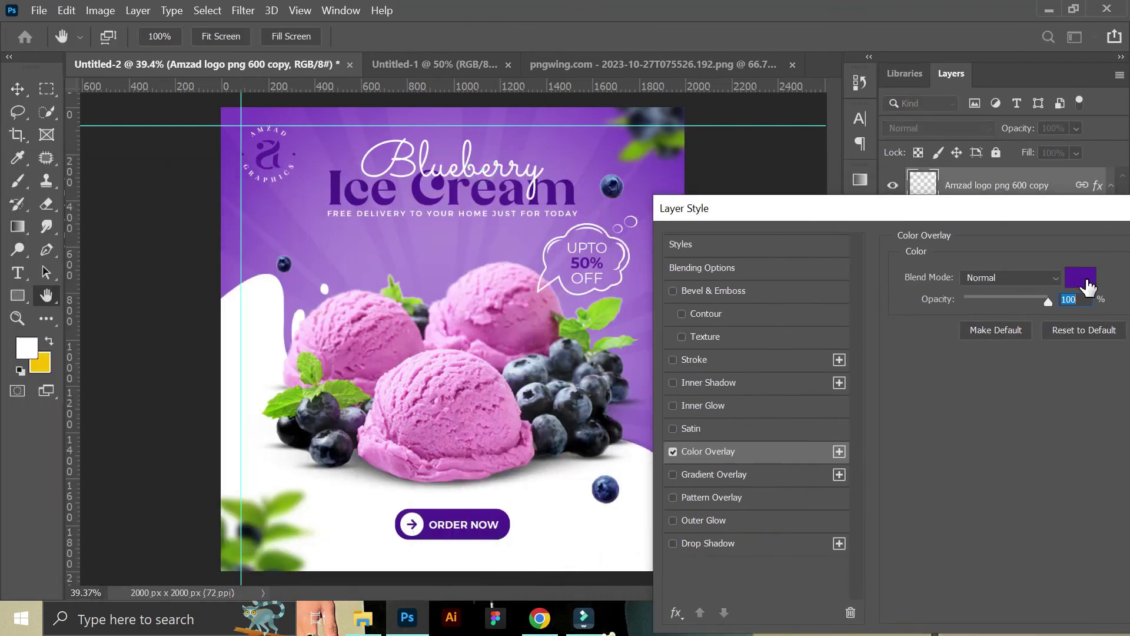
pyautogui.click(1080, 278)
pyautogui.click(1031, 294)
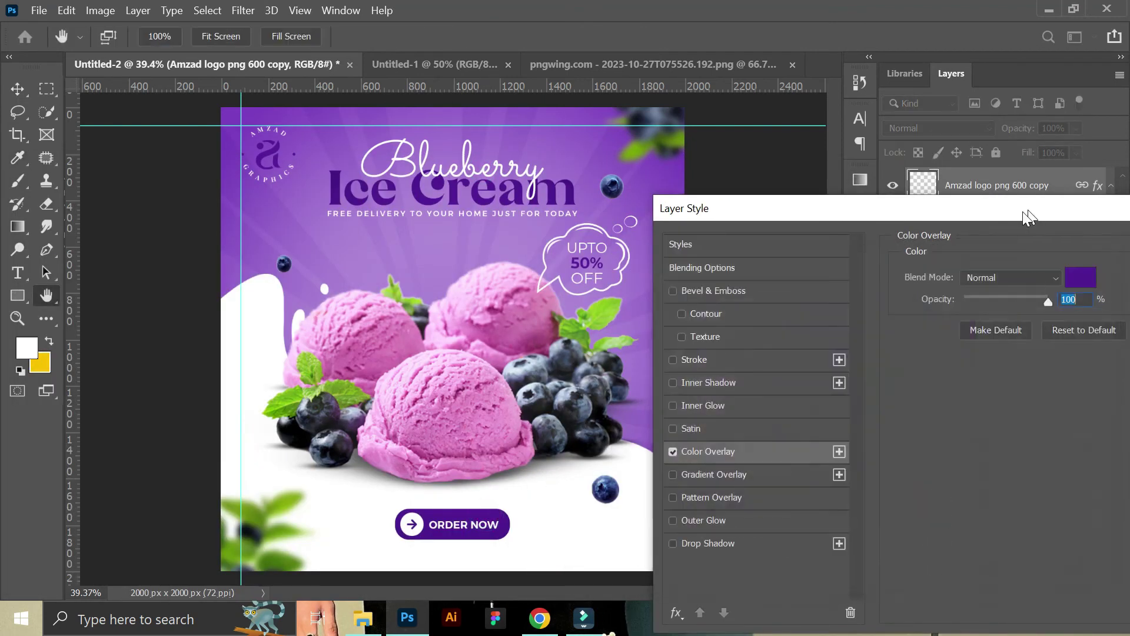
pyautogui.moveTo(1021, 215); pyautogui.dragTo(443, 384)
pyautogui.click(724, 416)
pyautogui.click(270, 150)
pyautogui.click(715, 194)
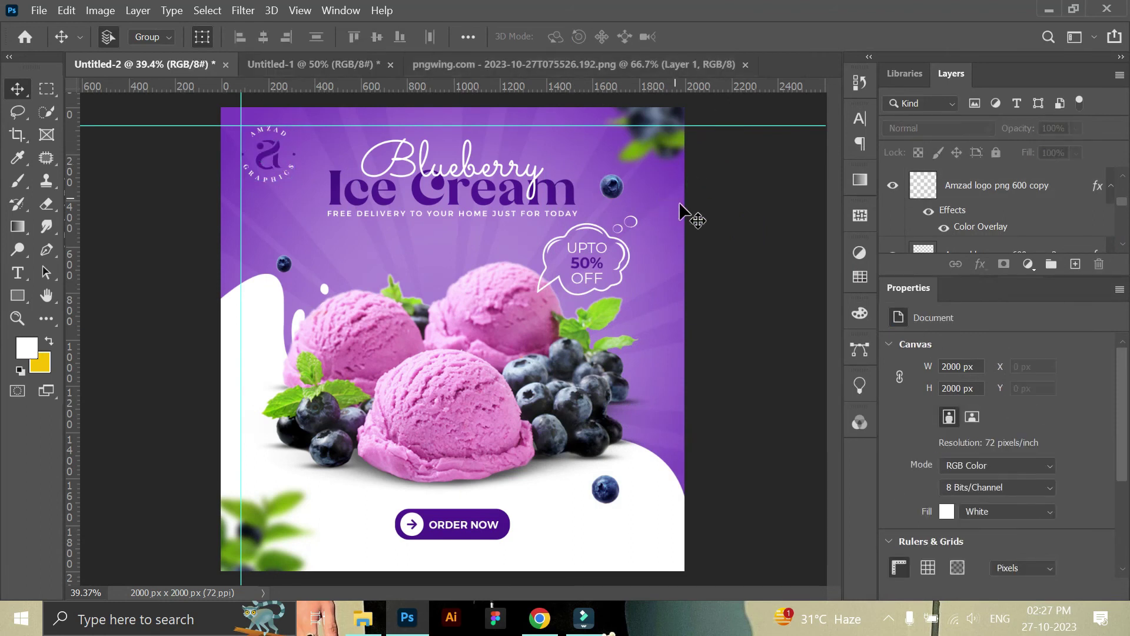
# Step: Add a vertical guide and slightly resize the discount bubble with Free Transform
pyautogui.moveTo(72, 329); pyautogui.dragTo(453, 374)
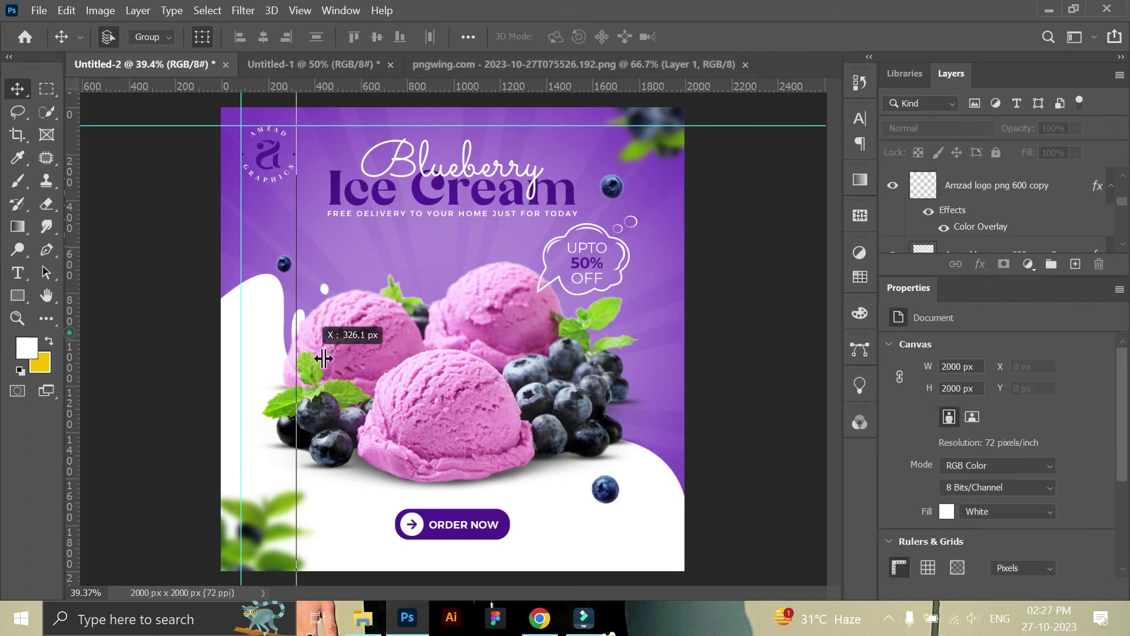
pyautogui.click(492, 518)
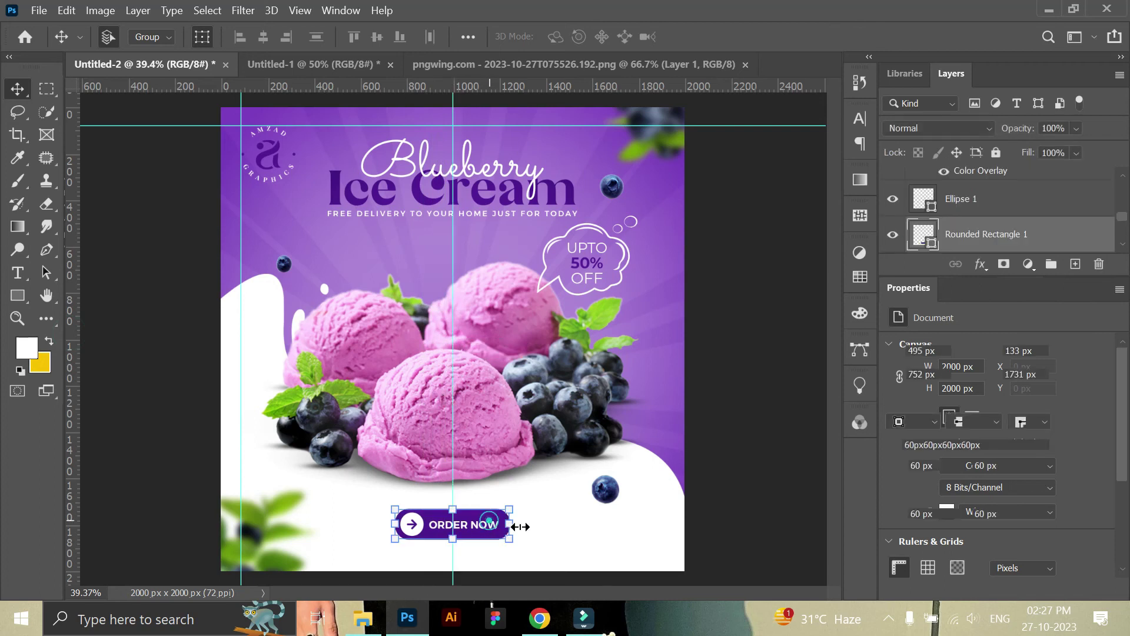
pyautogui.click(859, 385)
pyautogui.click(806, 378)
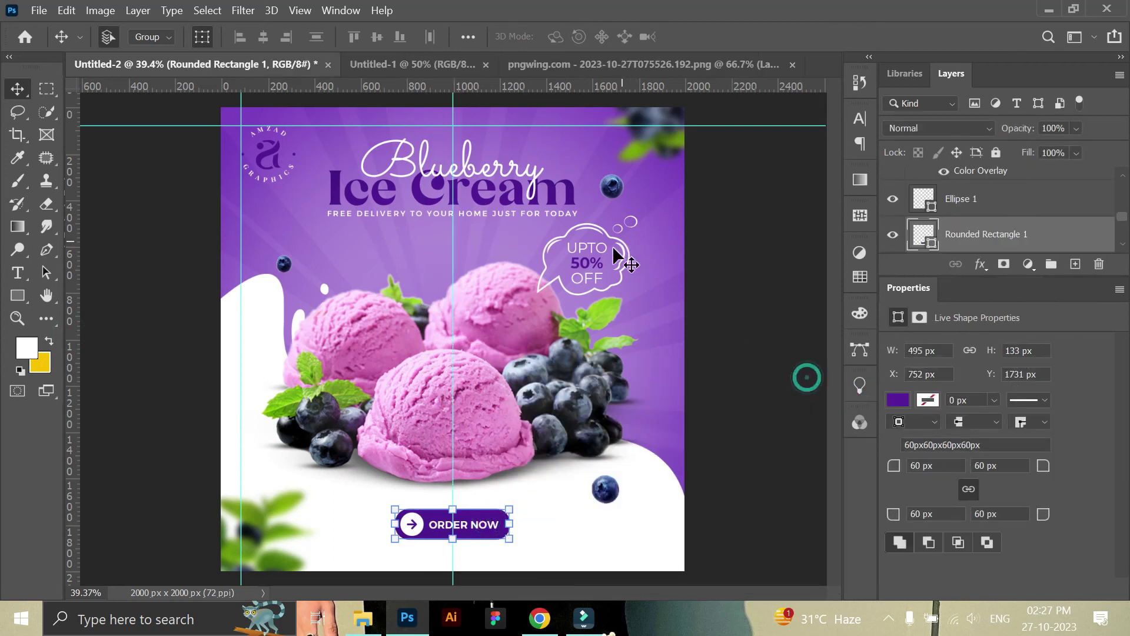
pyautogui.click(612, 245)
pyautogui.hotkey('ctrl', 't')
pyautogui.moveTo(636, 216); pyautogui.dragTo(626, 223)
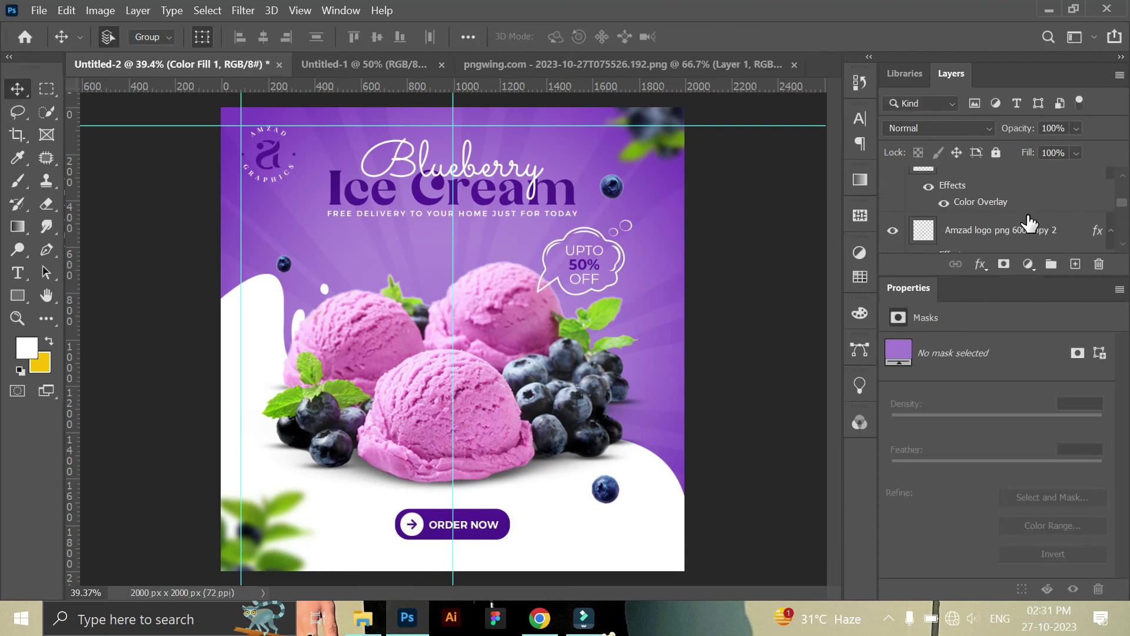
# Step: Lower the Overlay layer's opacity to about 59% and lock the layer
pyautogui.click(1077, 219)
pyautogui.click(1076, 128)
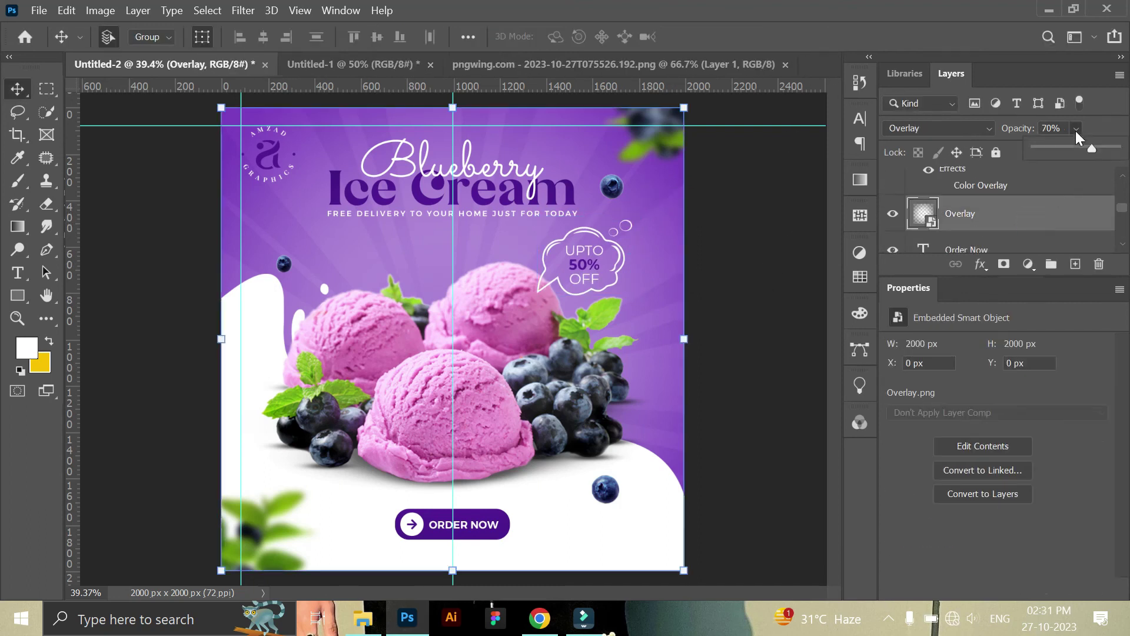
pyautogui.moveTo(1083, 152); pyautogui.dragTo(1083, 151)
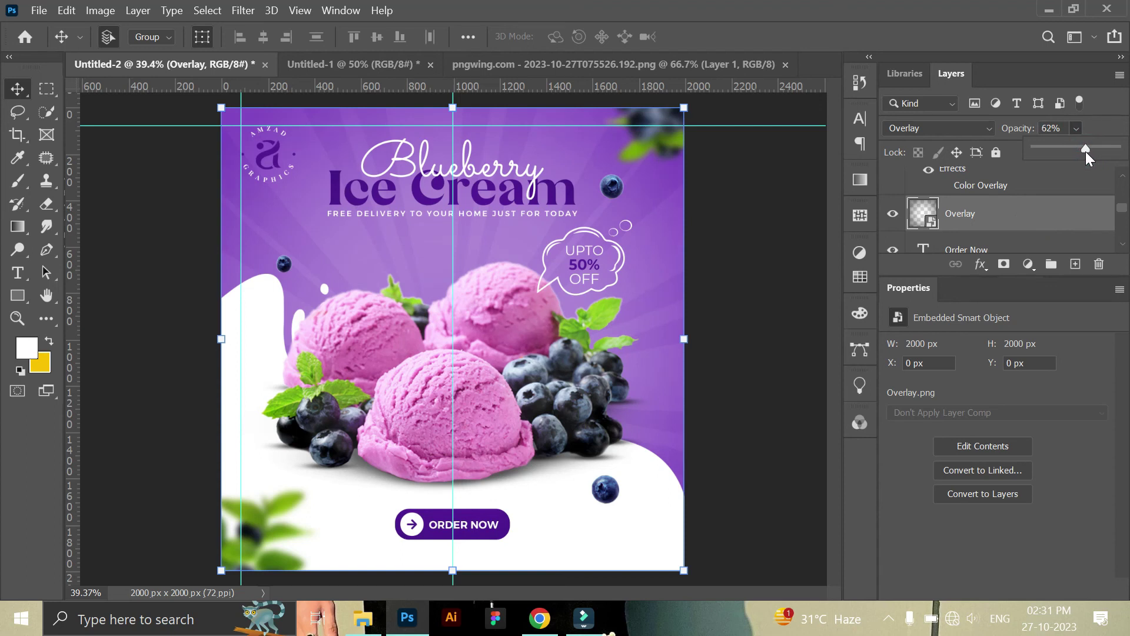
pyautogui.click(787, 237)
pyautogui.click(977, 223)
pyautogui.click(996, 153)
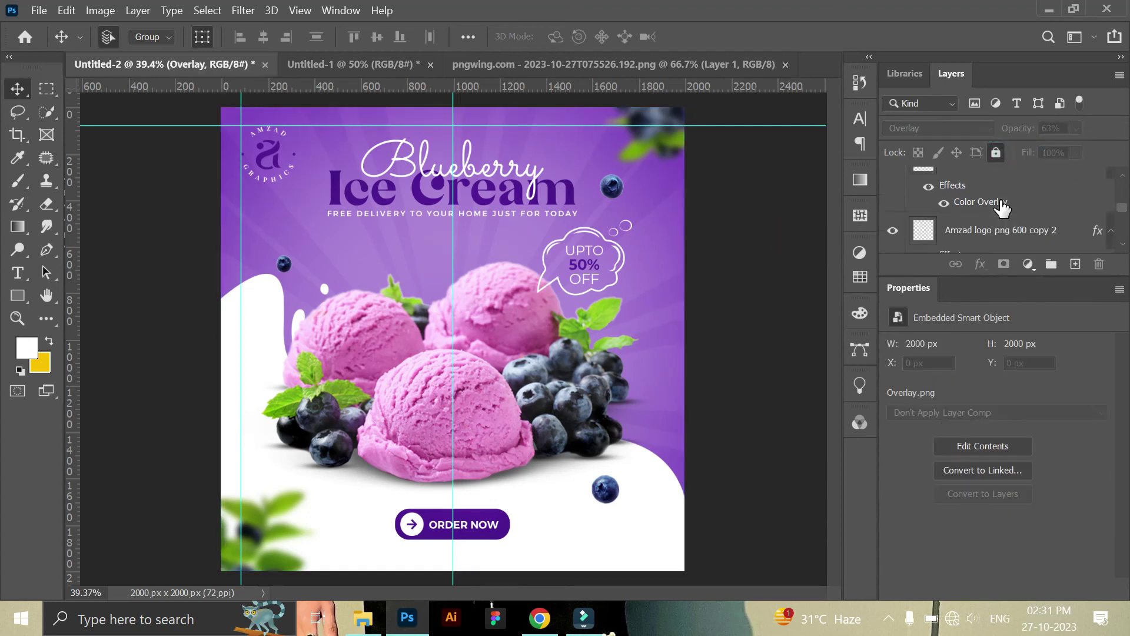
pyautogui.click(774, 266)
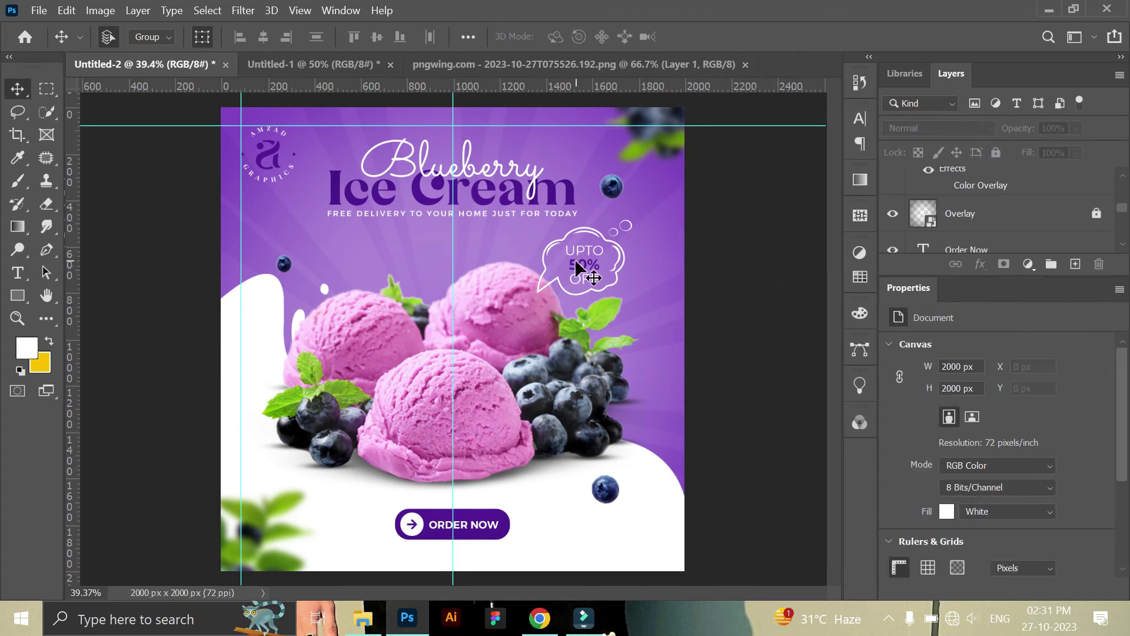
# Step: Nudge the ice-cream photo down to about Y 681 px
pyautogui.moveTo(527, 353); pyautogui.dragTo(528, 357)
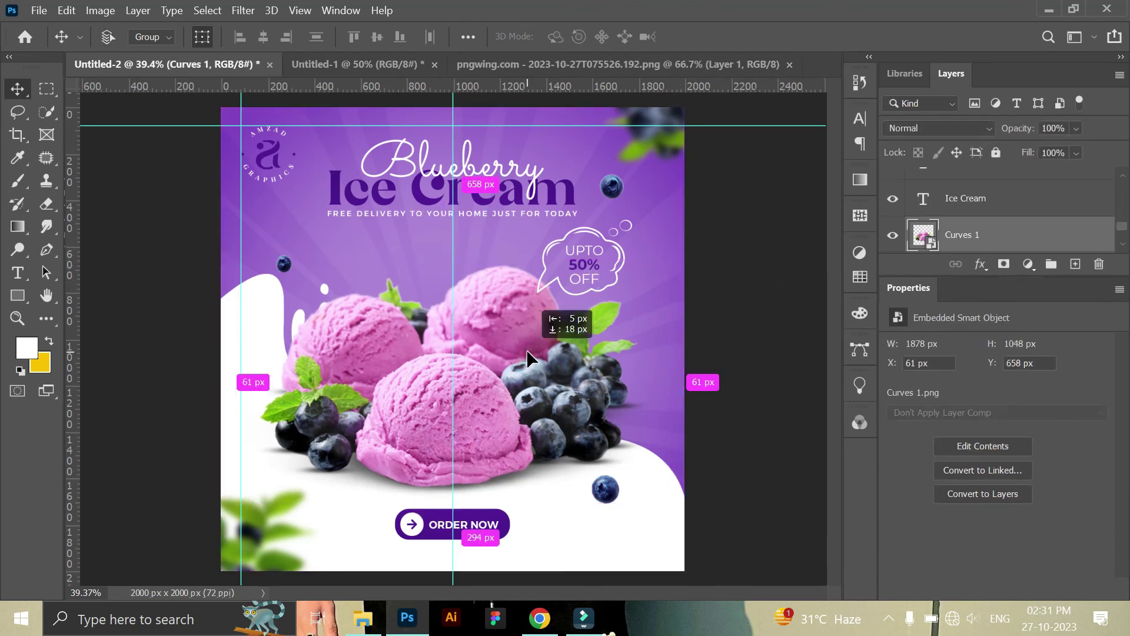
pyautogui.moveTo(528, 357); pyautogui.dragTo(527, 362)
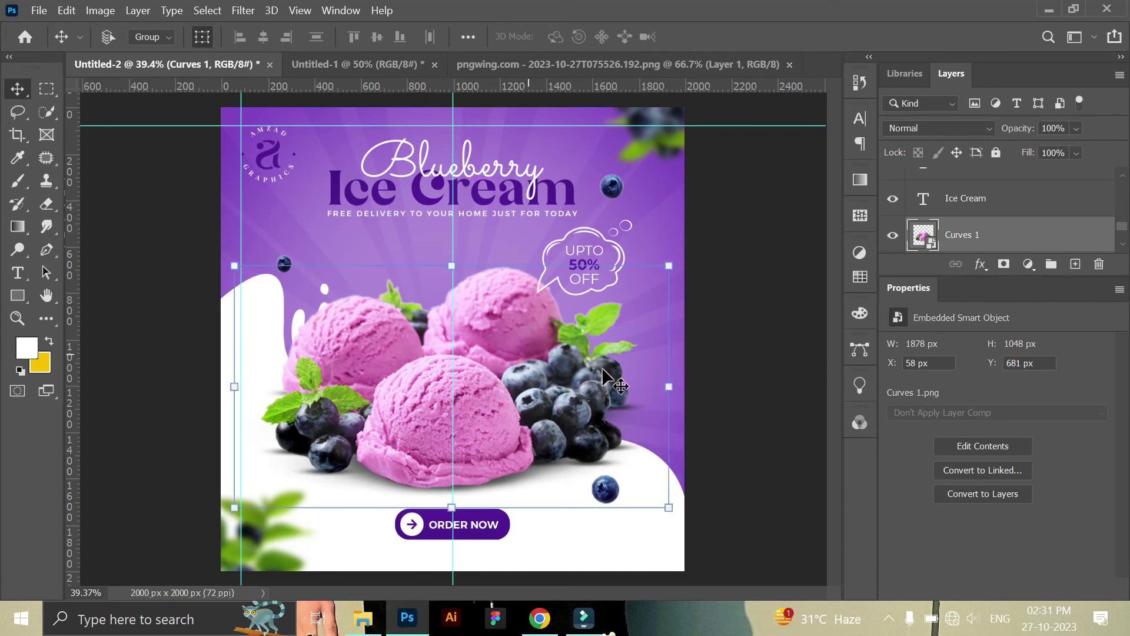
pyautogui.click(764, 373)
# Step: Move both ORDER NOW button shapes slightly lower
pyautogui.click(449, 525)
pyautogui.scroll(-2, 1004, 235)
pyautogui.scroll(-1, 975, 226)
pyautogui.keyDown('shift'); pyautogui.click(970, 241); pyautogui.keyUp('shift')
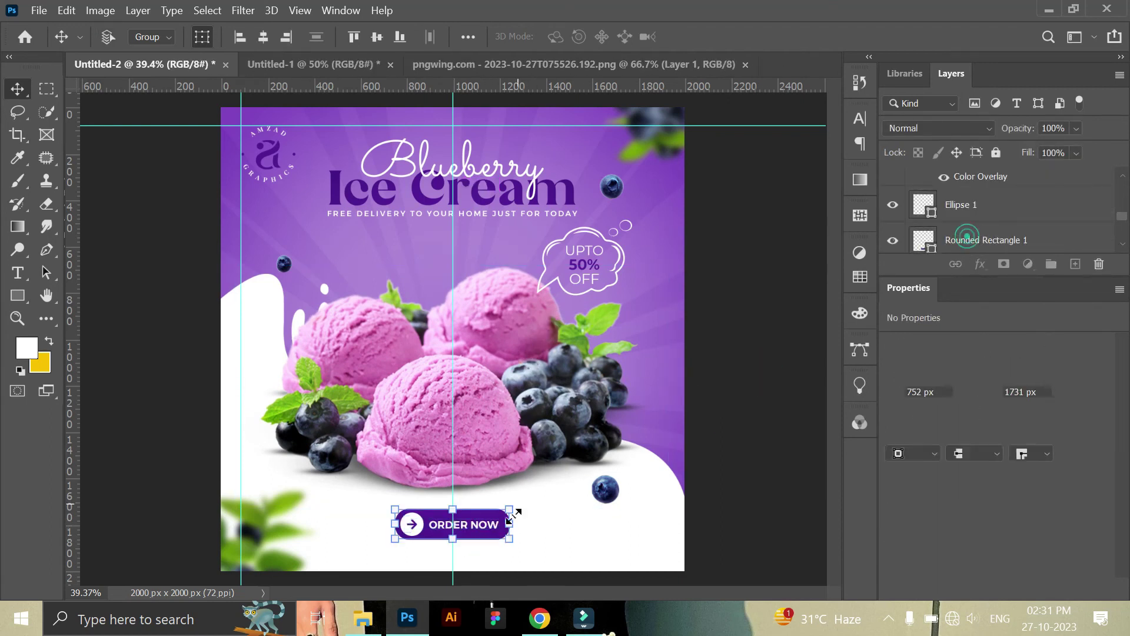
pyautogui.moveTo(486, 524); pyautogui.dragTo(486, 533)
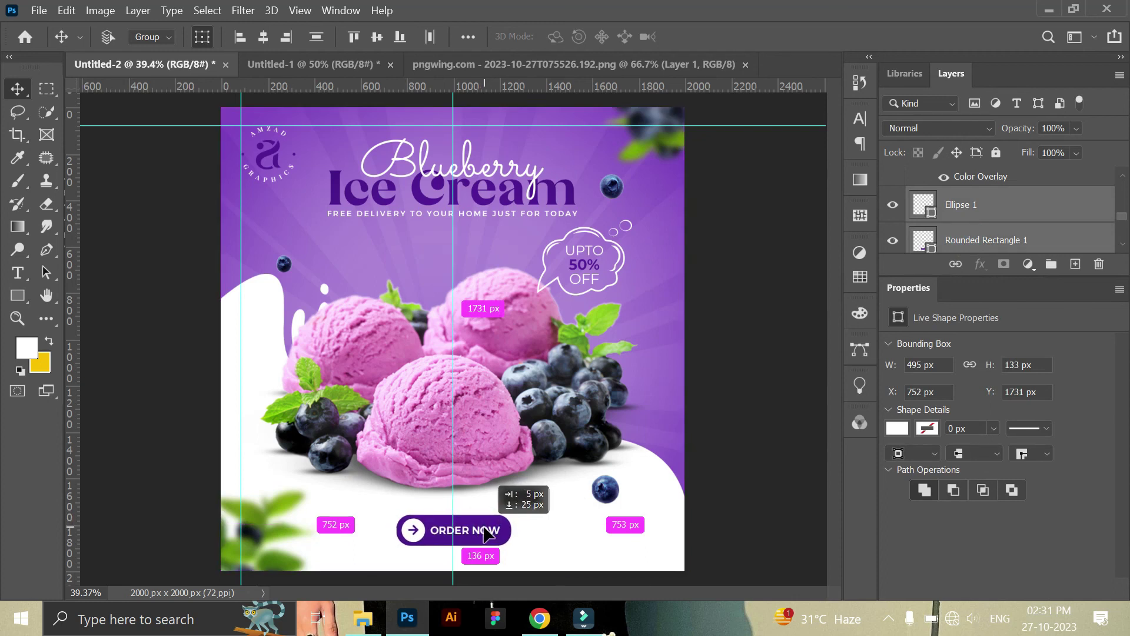
pyautogui.click(745, 377)
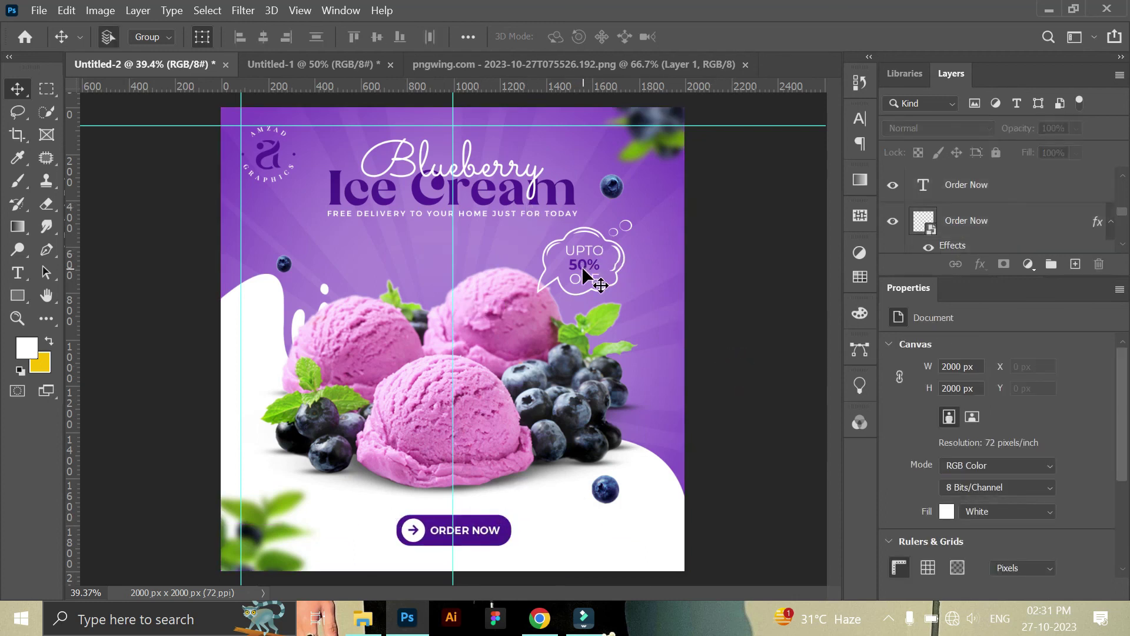
# Step: Shift the discount bubble and the Blueberry title with its Free Delivery line lower
pyautogui.moveTo(585, 267); pyautogui.dragTo(581, 277)
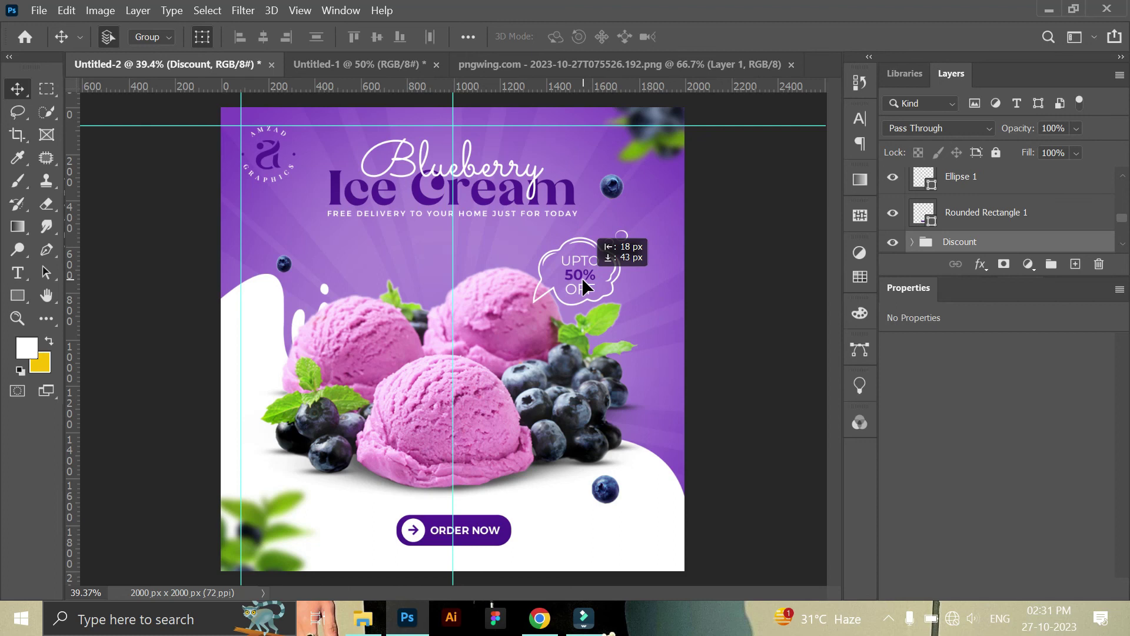
pyautogui.moveTo(582, 277); pyautogui.dragTo(591, 274)
pyautogui.click(530, 188)
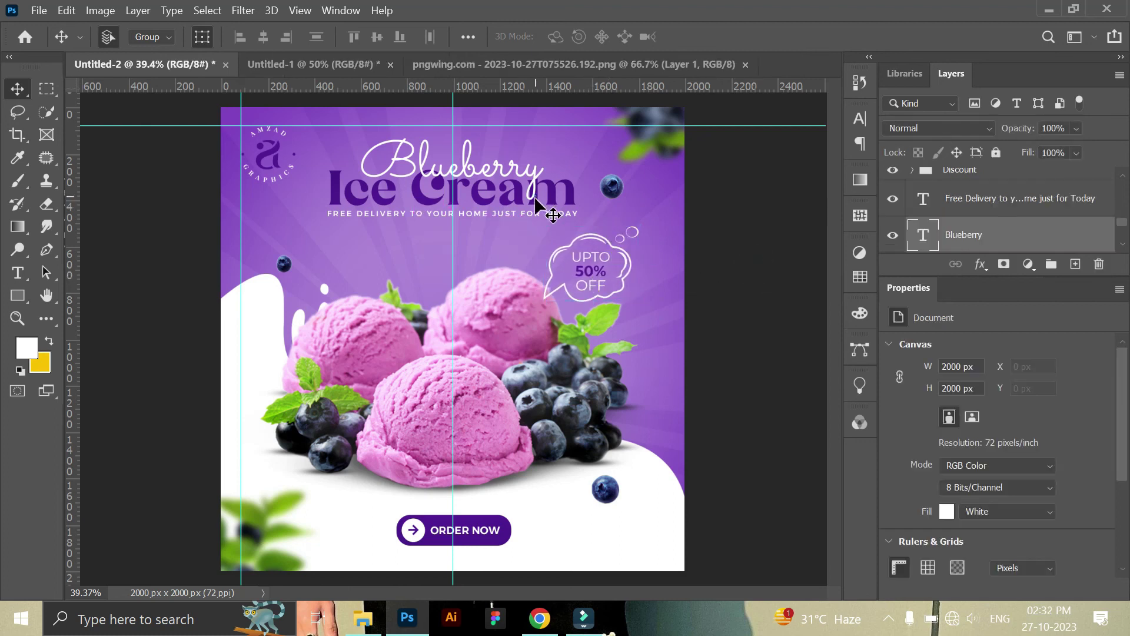
pyautogui.keyDown('shift'); pyautogui.click(989, 209); pyautogui.keyUp('shift')
pyautogui.moveTo(486, 188); pyautogui.dragTo(482, 207)
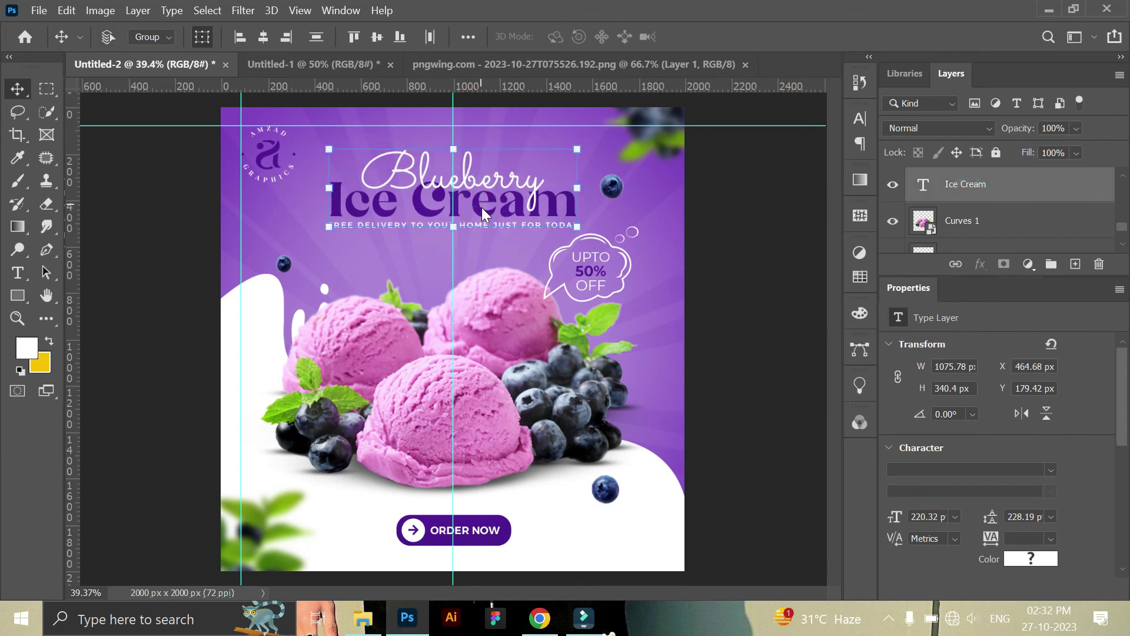
pyautogui.click(733, 231)
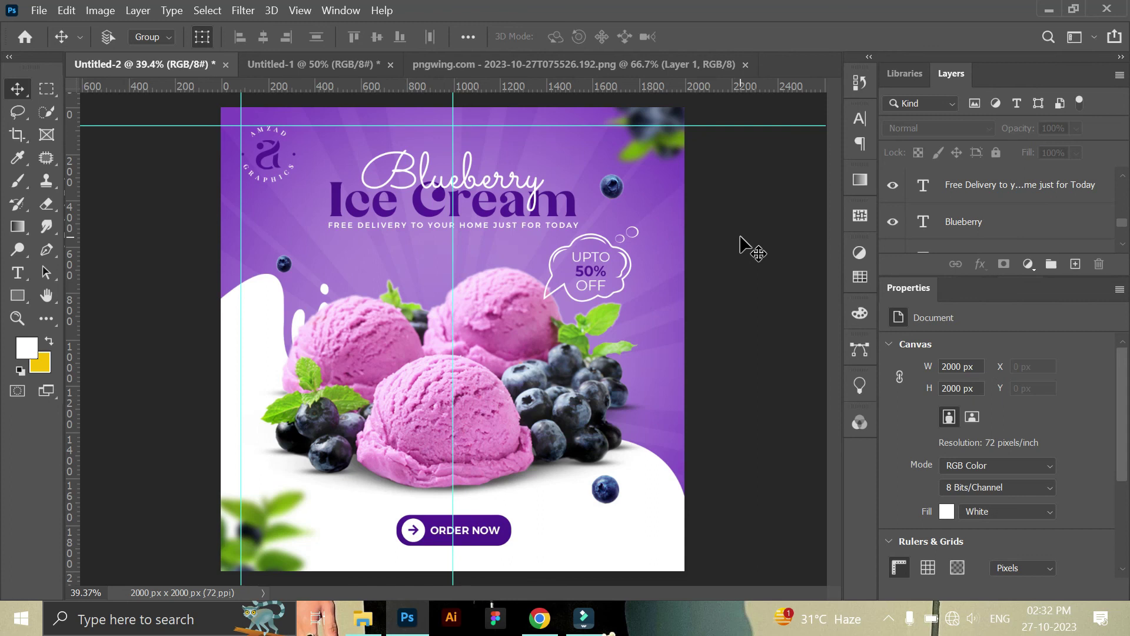
# Step: Restack Layer 3 directly beneath the Overlay layer
pyautogui.click(589, 188)
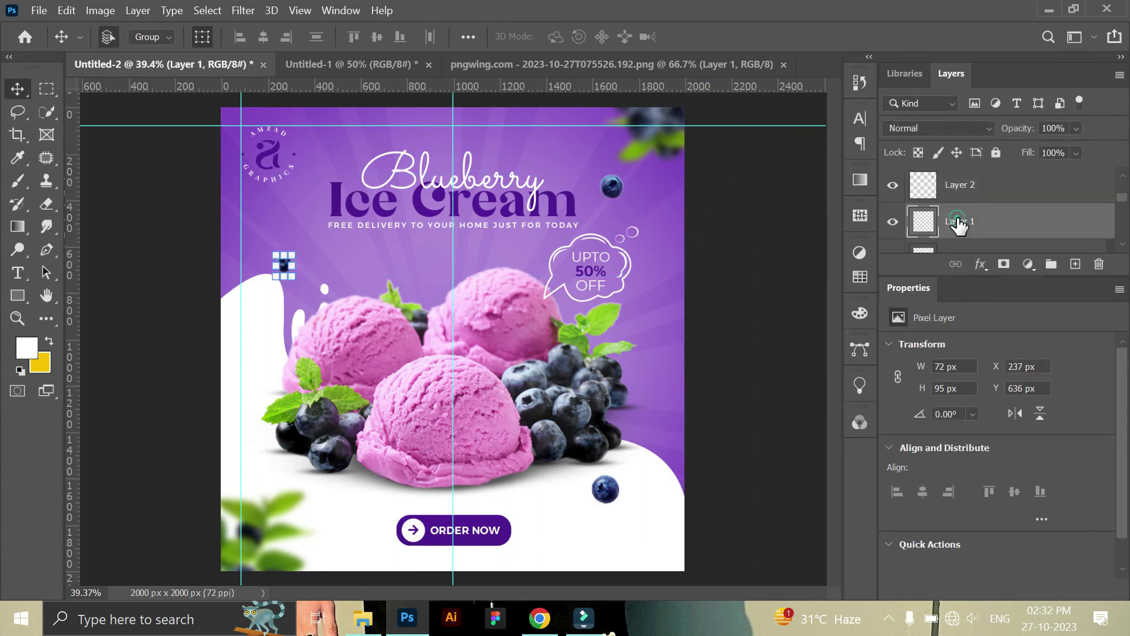
pyautogui.scroll(-2, 977, 206)
pyautogui.moveTo(966, 238)
pyautogui.mouseDown()
pyautogui.moveTo(974, 262)
pyautogui.moveTo(991, 262)
pyautogui.mouseUp()
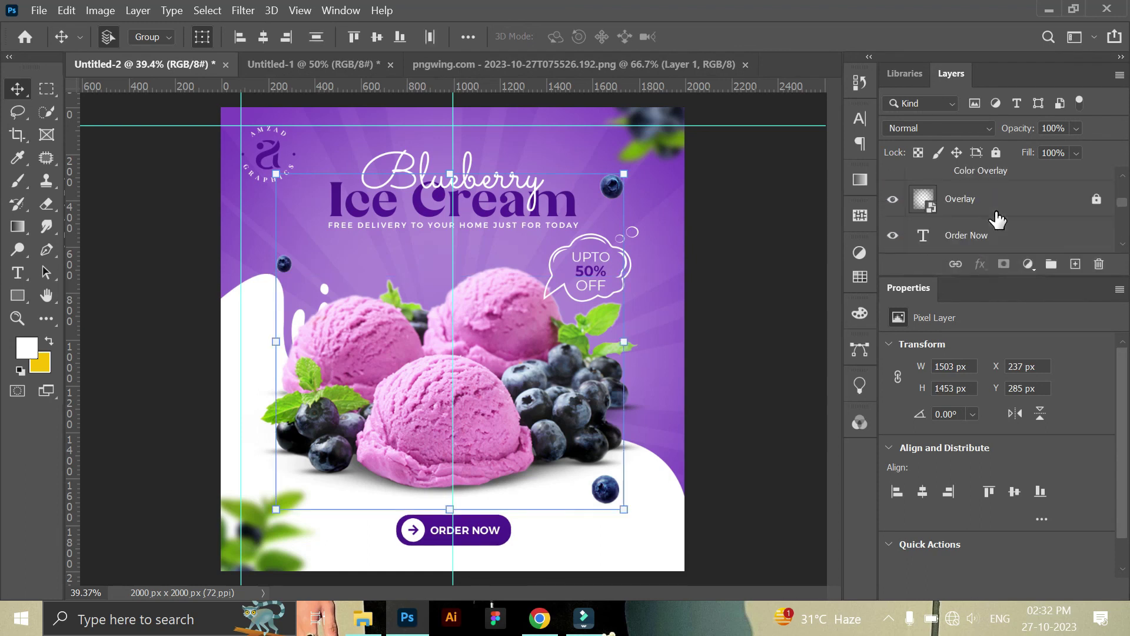
pyautogui.scroll(1, 978, 194)
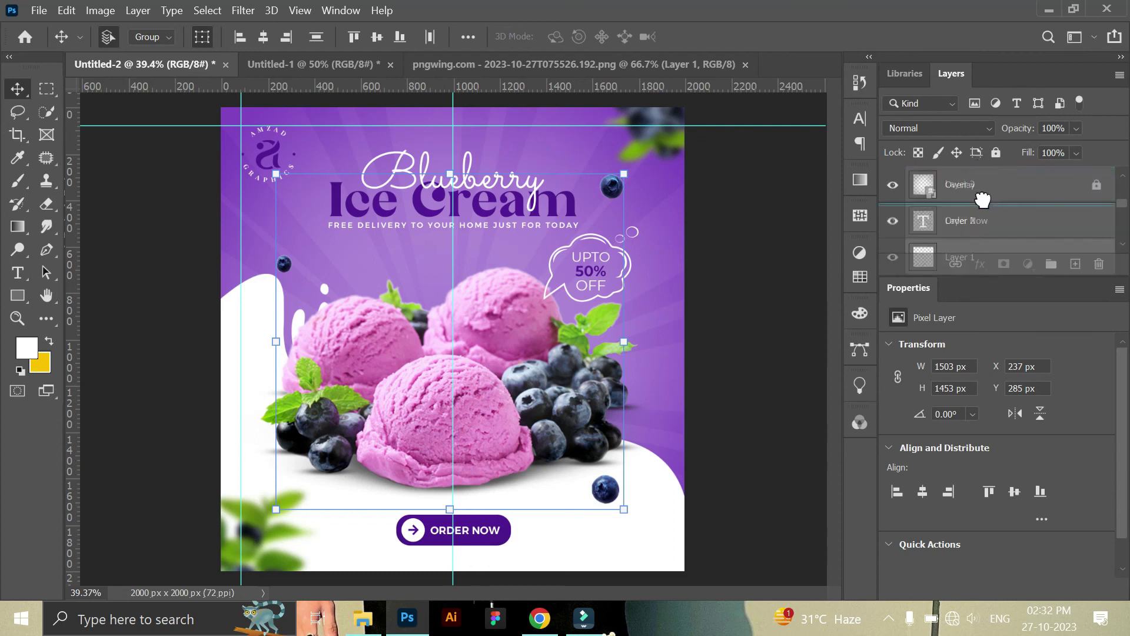
pyautogui.click(749, 306)
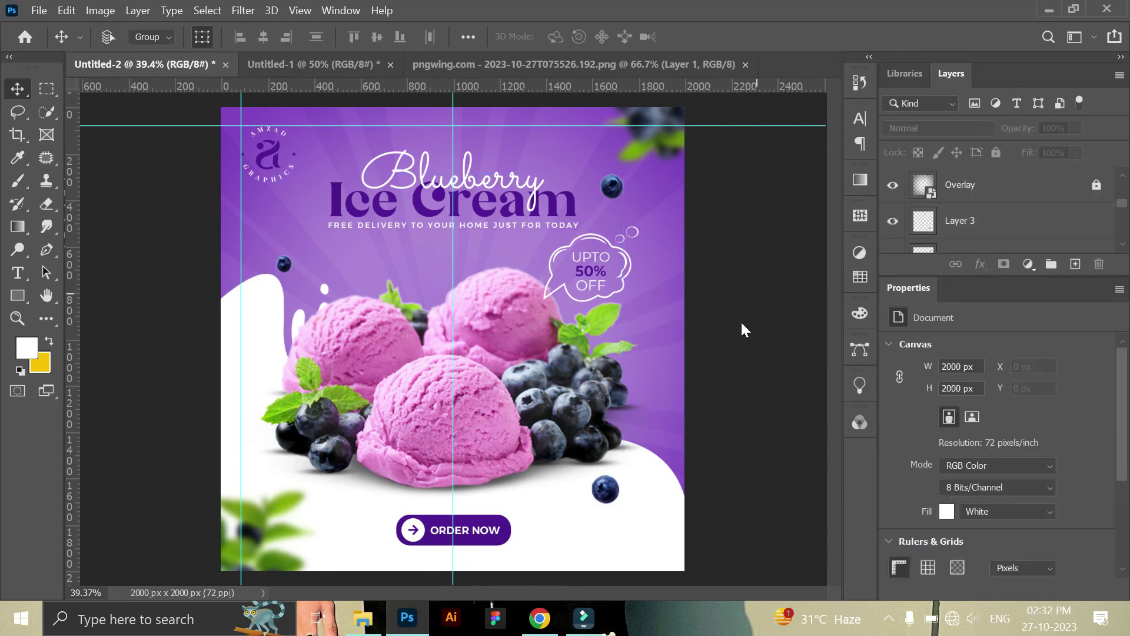
# Step: Save as JPEG 'Blueberry Ice Cream Post design.jpg' in Downloads, replacing the existing file
pyautogui.hotkey('ctrl', 'shift', 's')
pyautogui.click(729, 364)
pyautogui.click(729, 171)
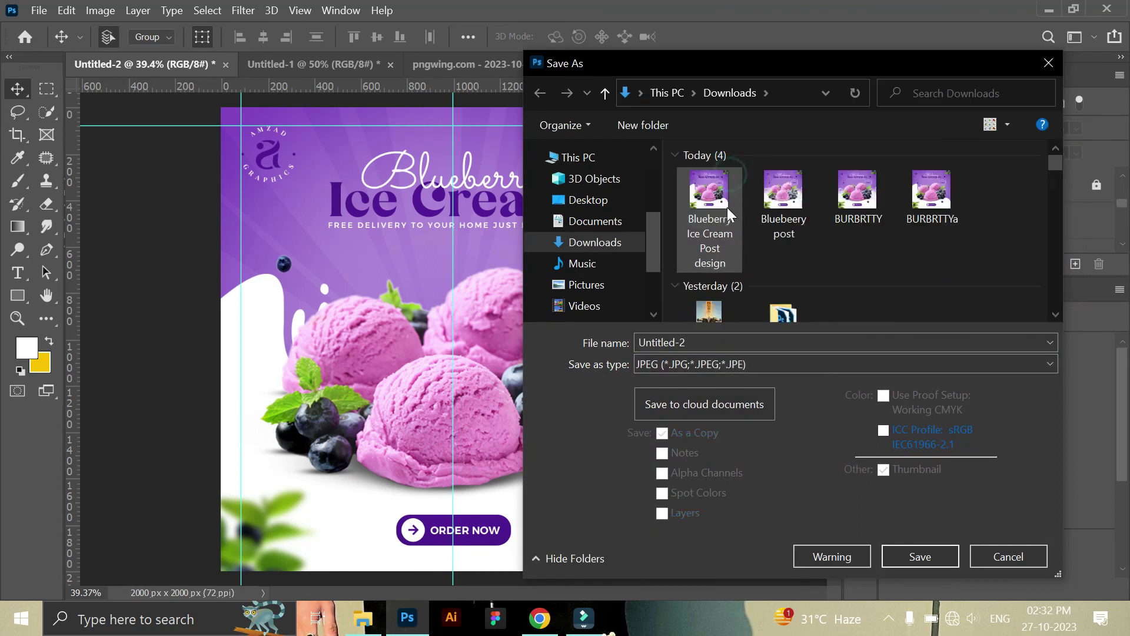
pyautogui.click(715, 211)
pyautogui.click(920, 556)
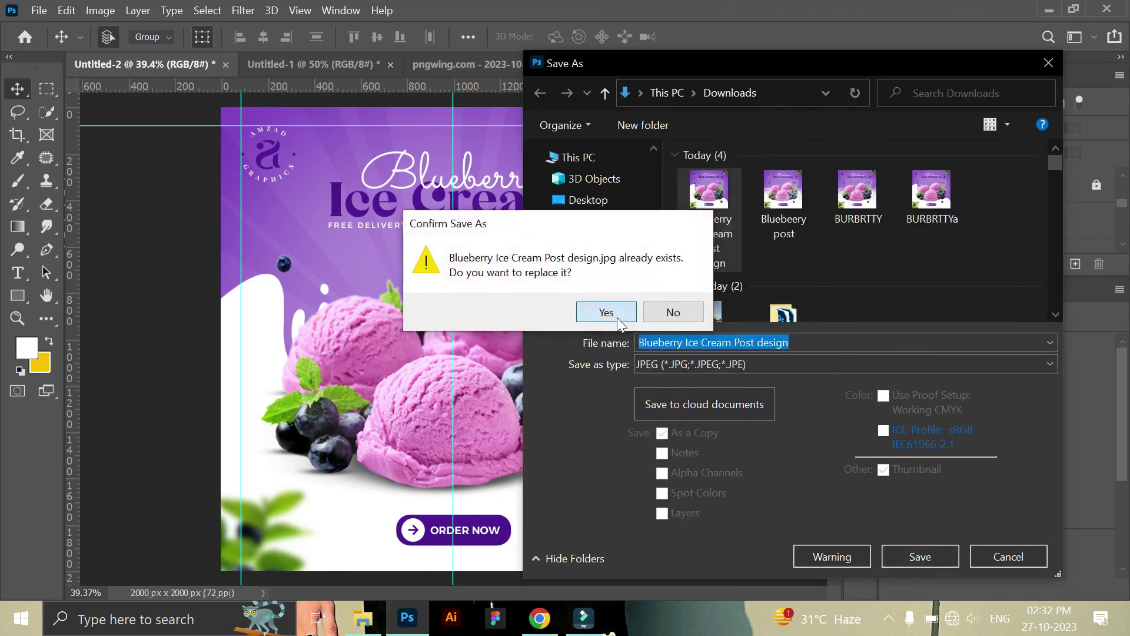
pyautogui.click(617, 317)
pyautogui.click(678, 166)
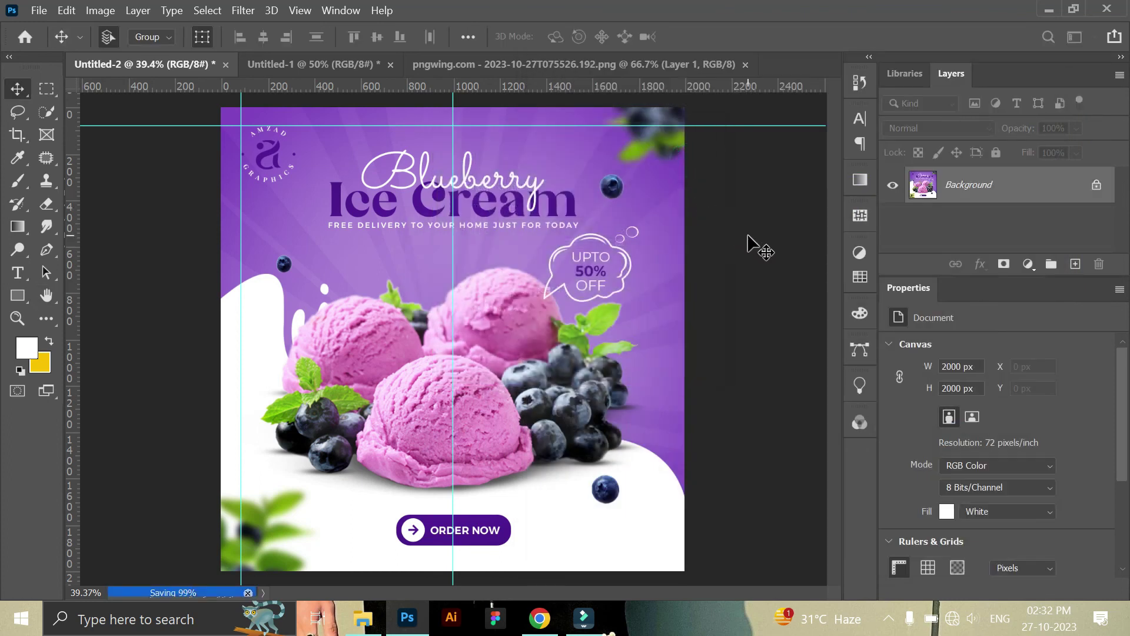